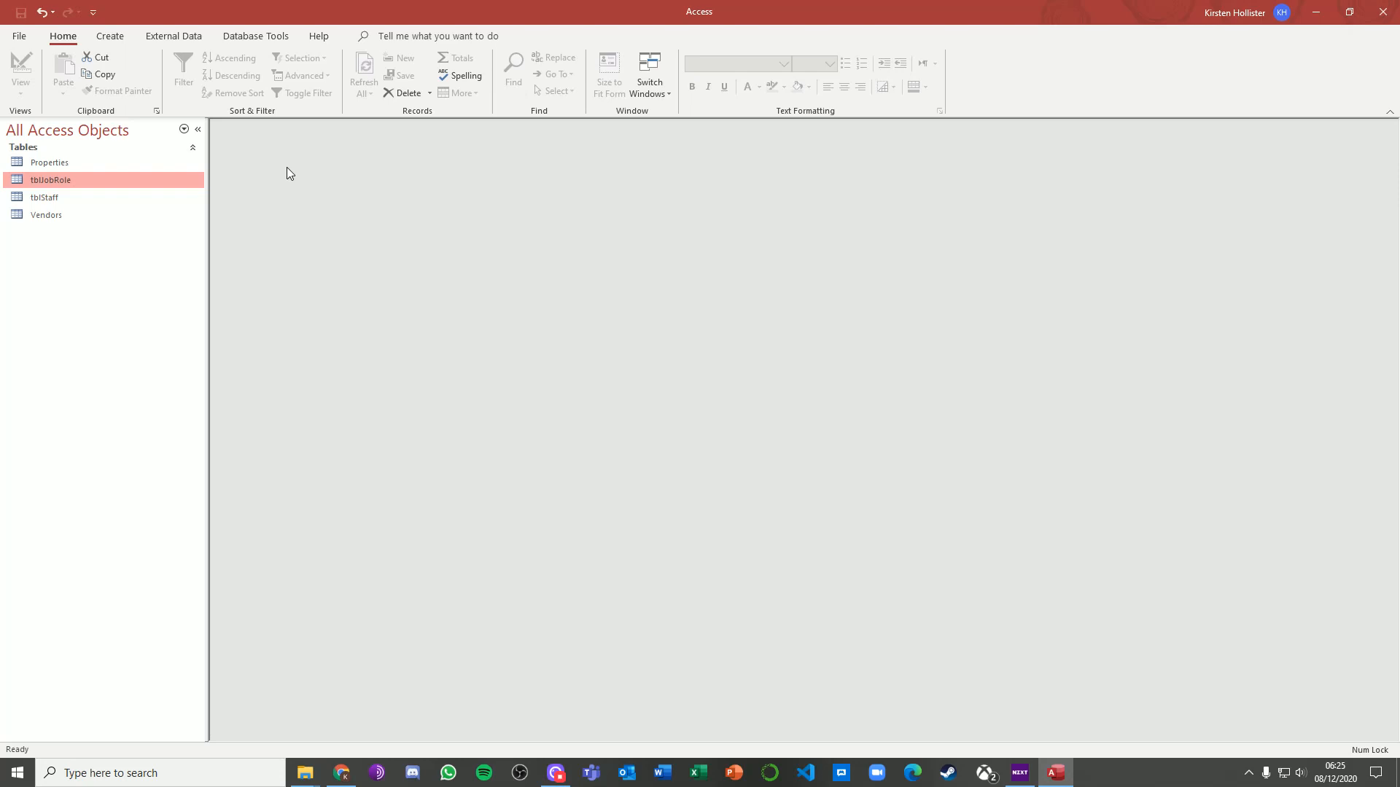
Create a blank form in Design view and enlarge its window and grid to about 28 cm wide and 17 cm high
{"action": "left_click", "coordinate": [110, 36]}
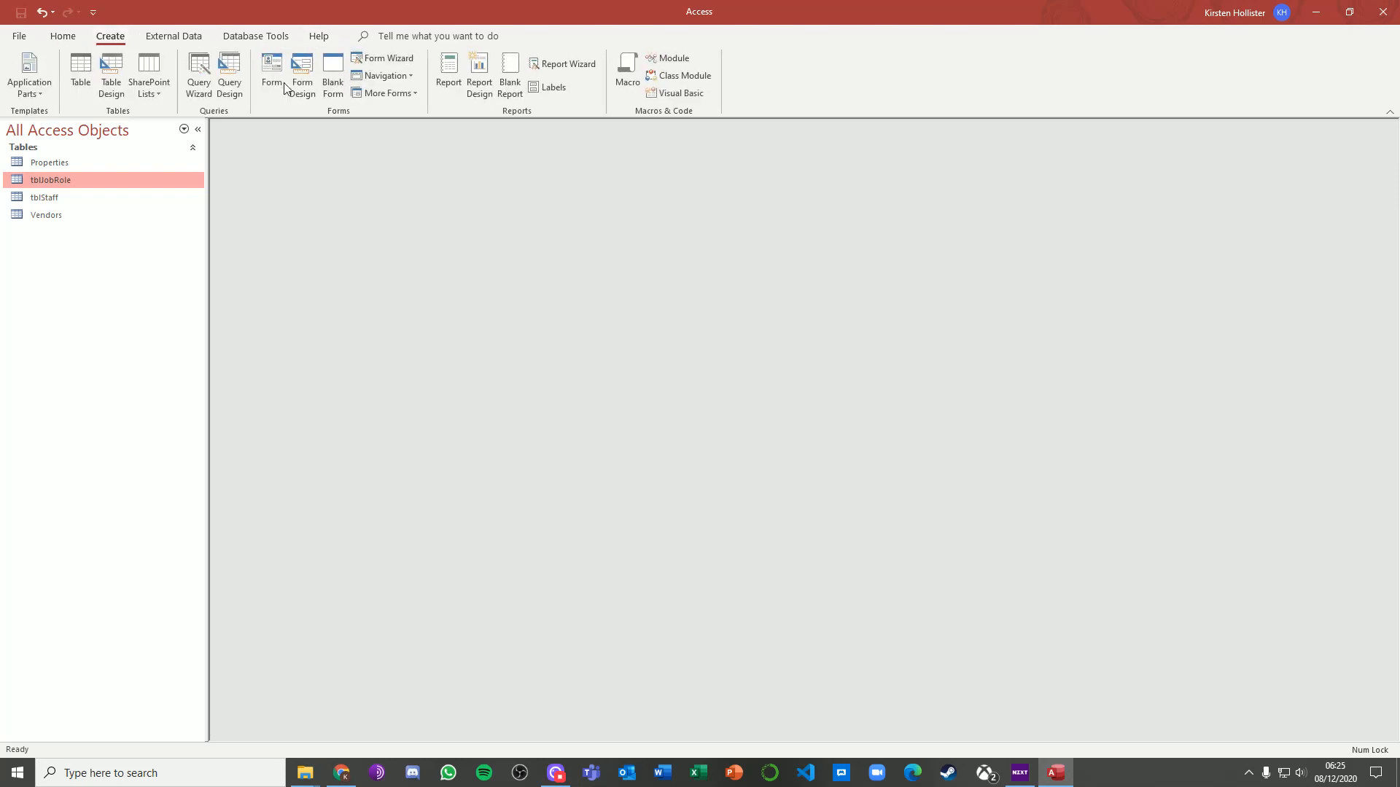
{"action": "left_click", "coordinate": [302, 76]}
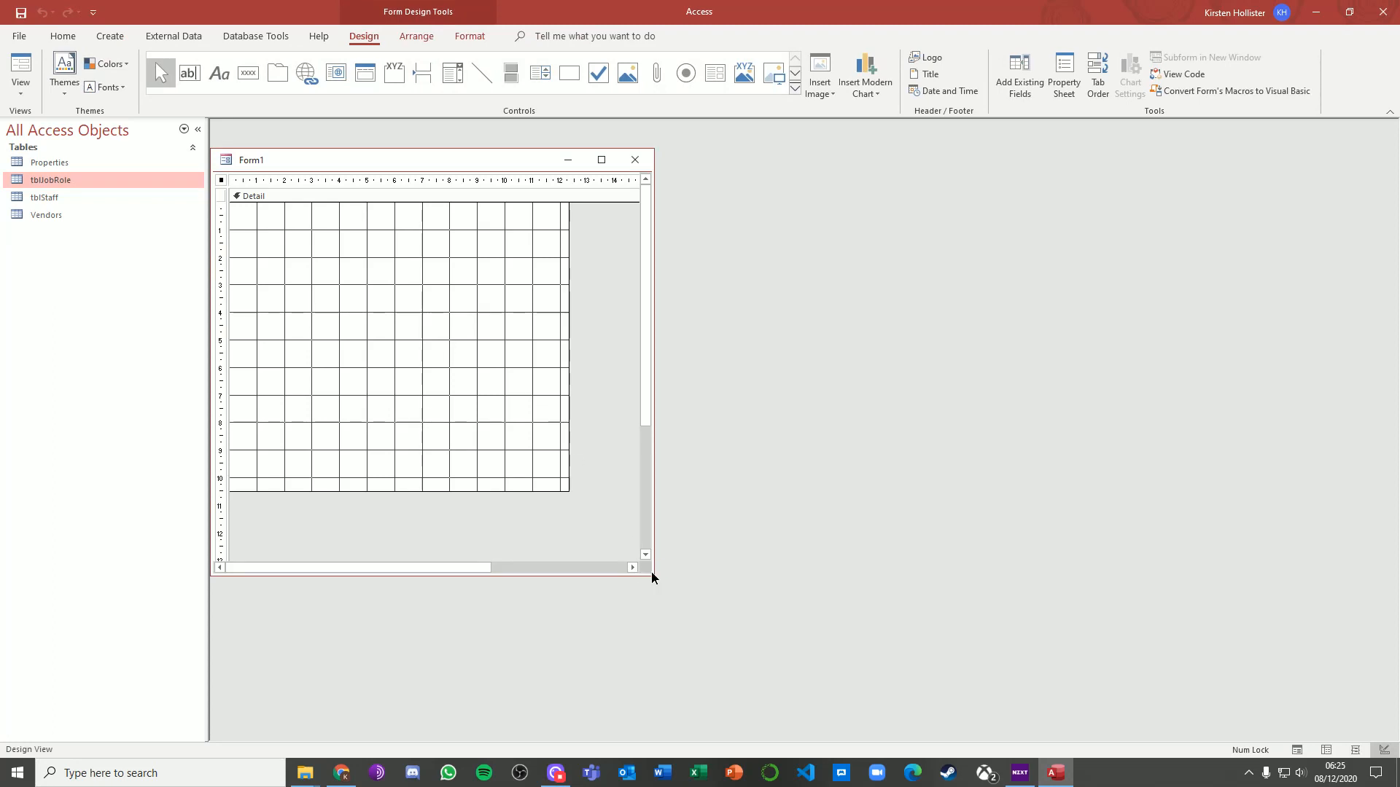
{"action": "left_click_drag", "start_coordinate": [646, 566], "coordinate": [1039, 687]}
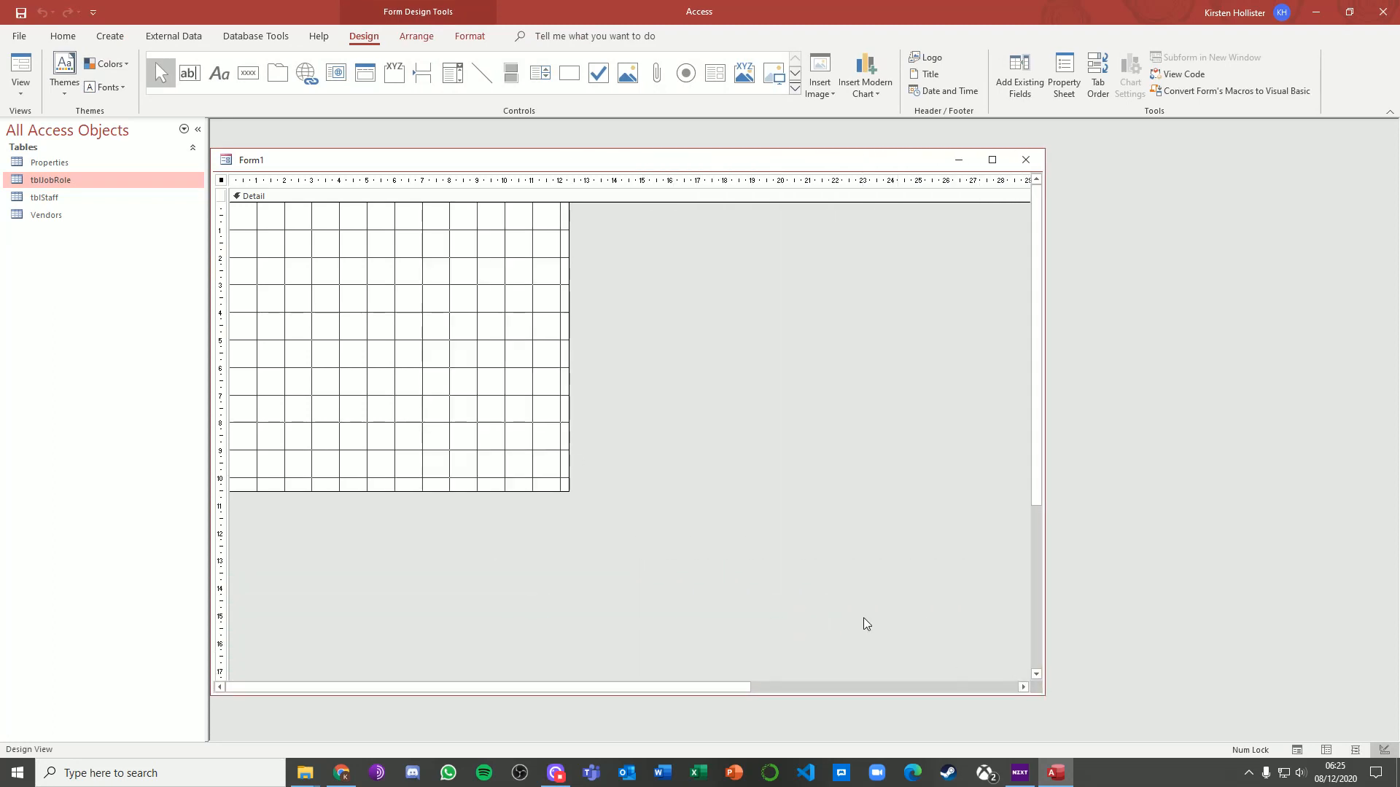
{"action": "left_click", "coordinate": [509, 442]}
{"action": "left_click_drag", "start_coordinate": [569, 490], "coordinate": [1007, 670]}
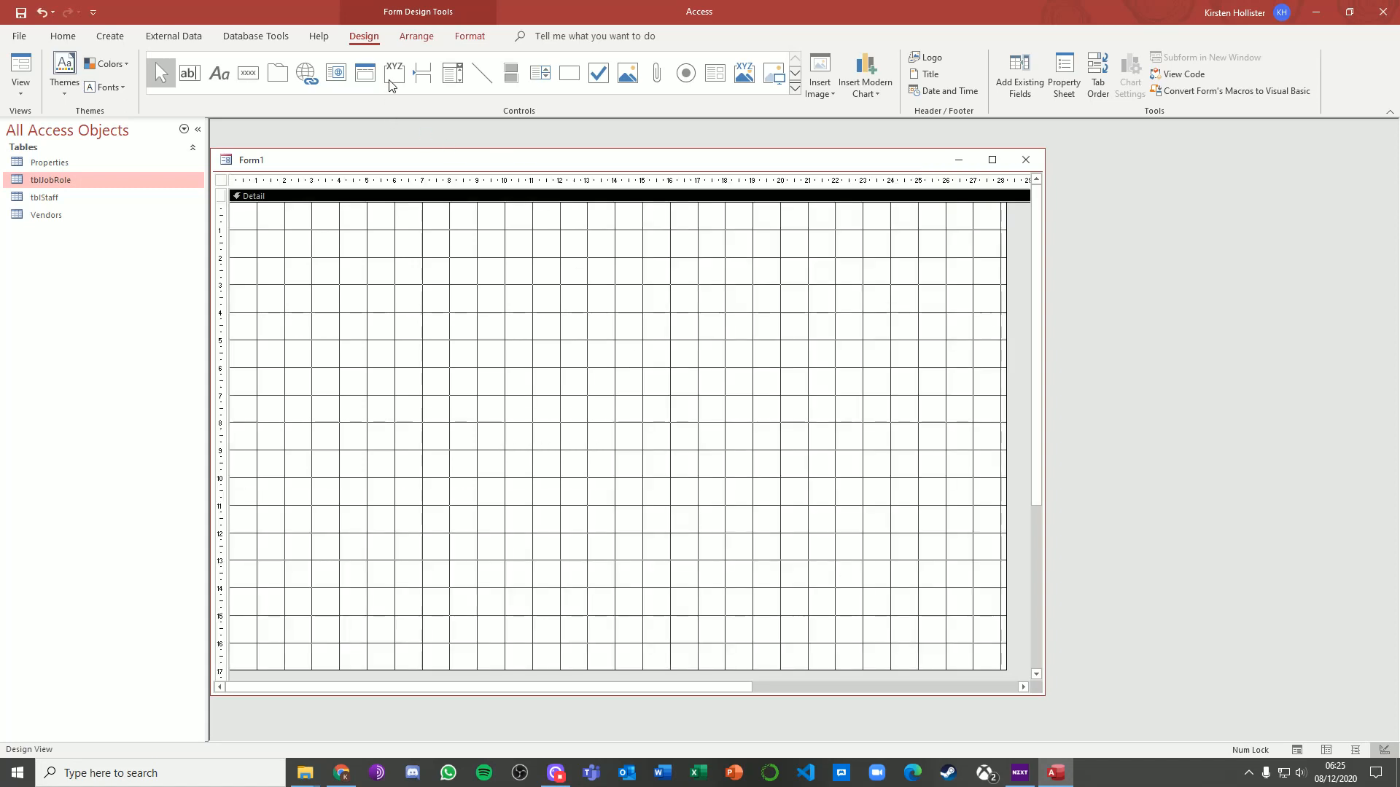
Place a combo box near the top of the form without the wizard and widen it to about 8.7 cm
{"action": "left_click", "coordinate": [452, 78]}
{"action": "left_click", "coordinate": [503, 237]}
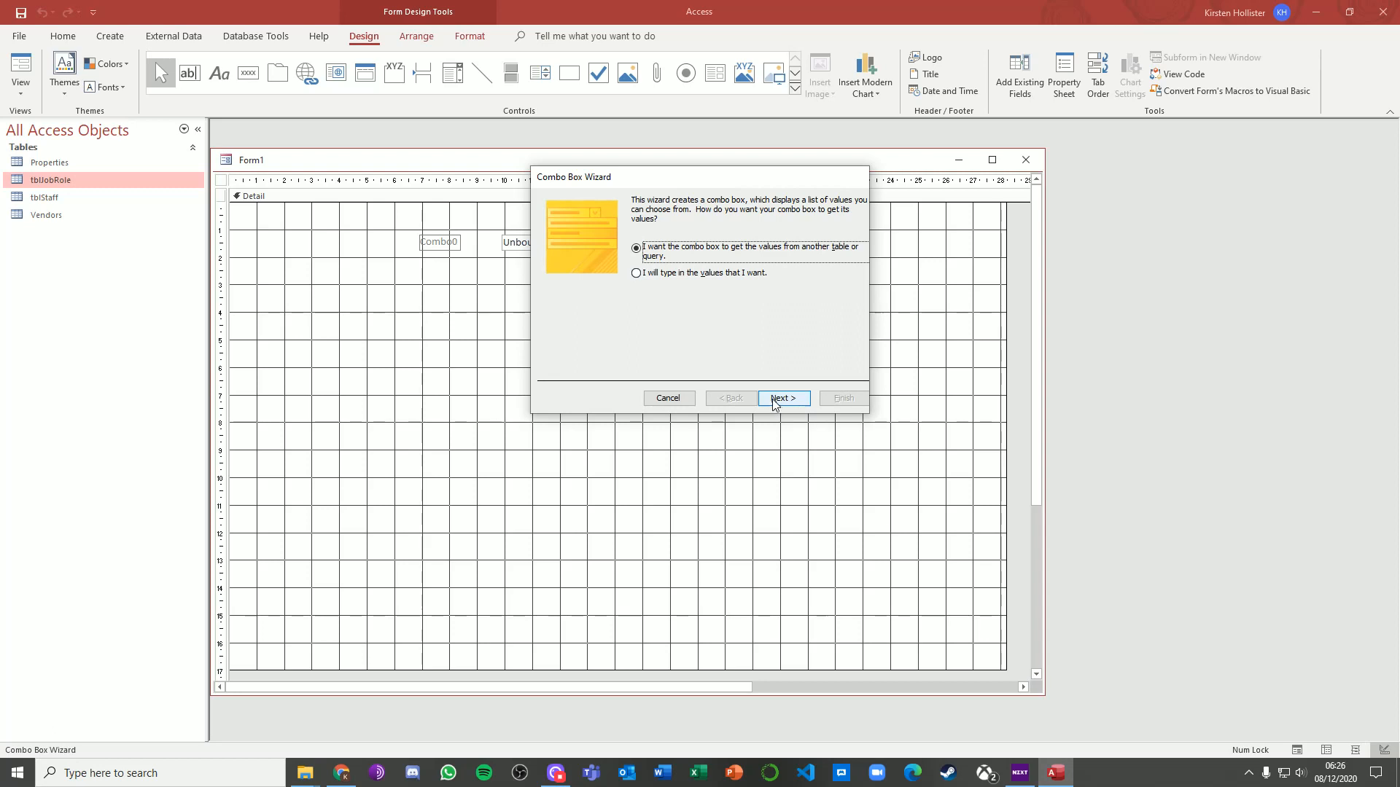
{"action": "left_click", "coordinate": [666, 400]}
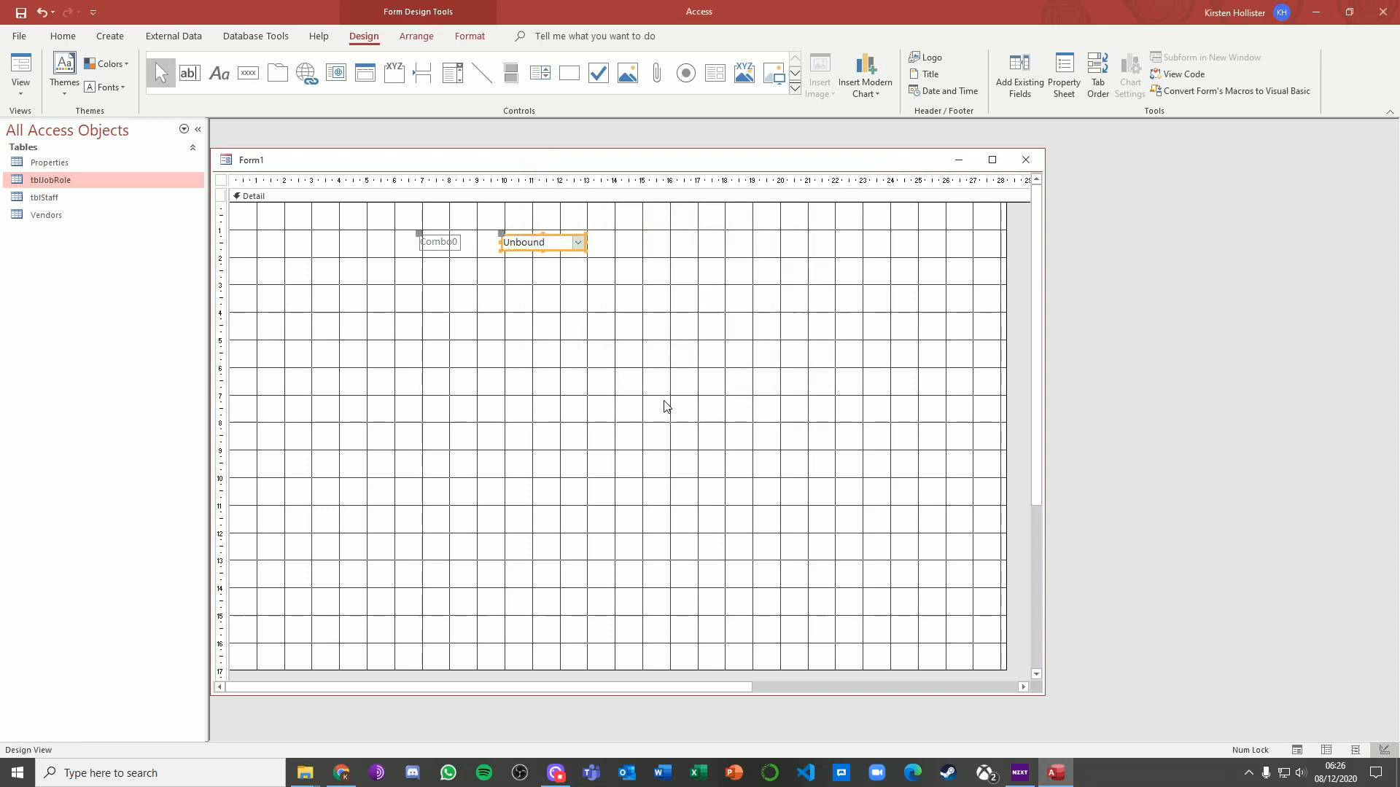
{"action": "left_click", "coordinate": [584, 239]}
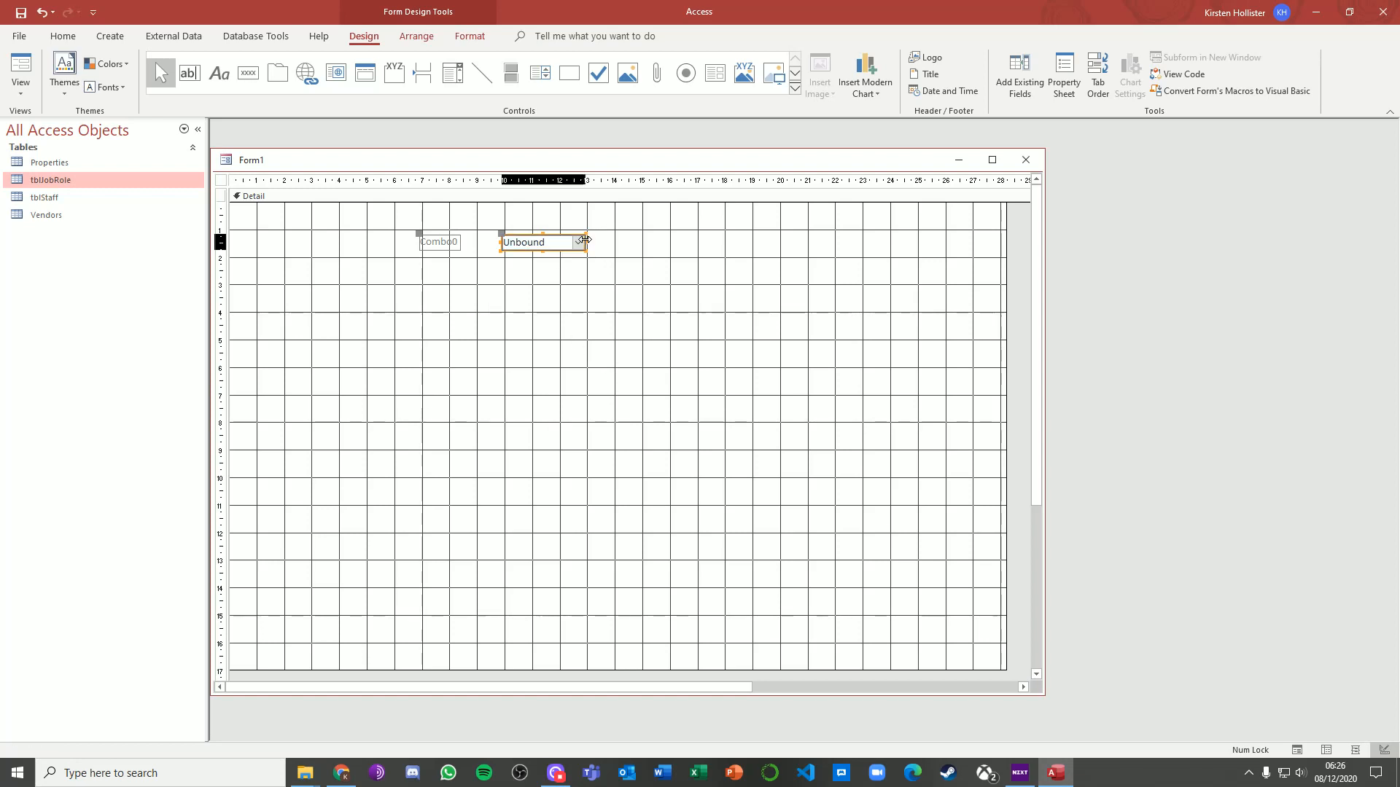
{"action": "left_click_drag", "start_coordinate": [585, 239], "coordinate": [743, 243]}
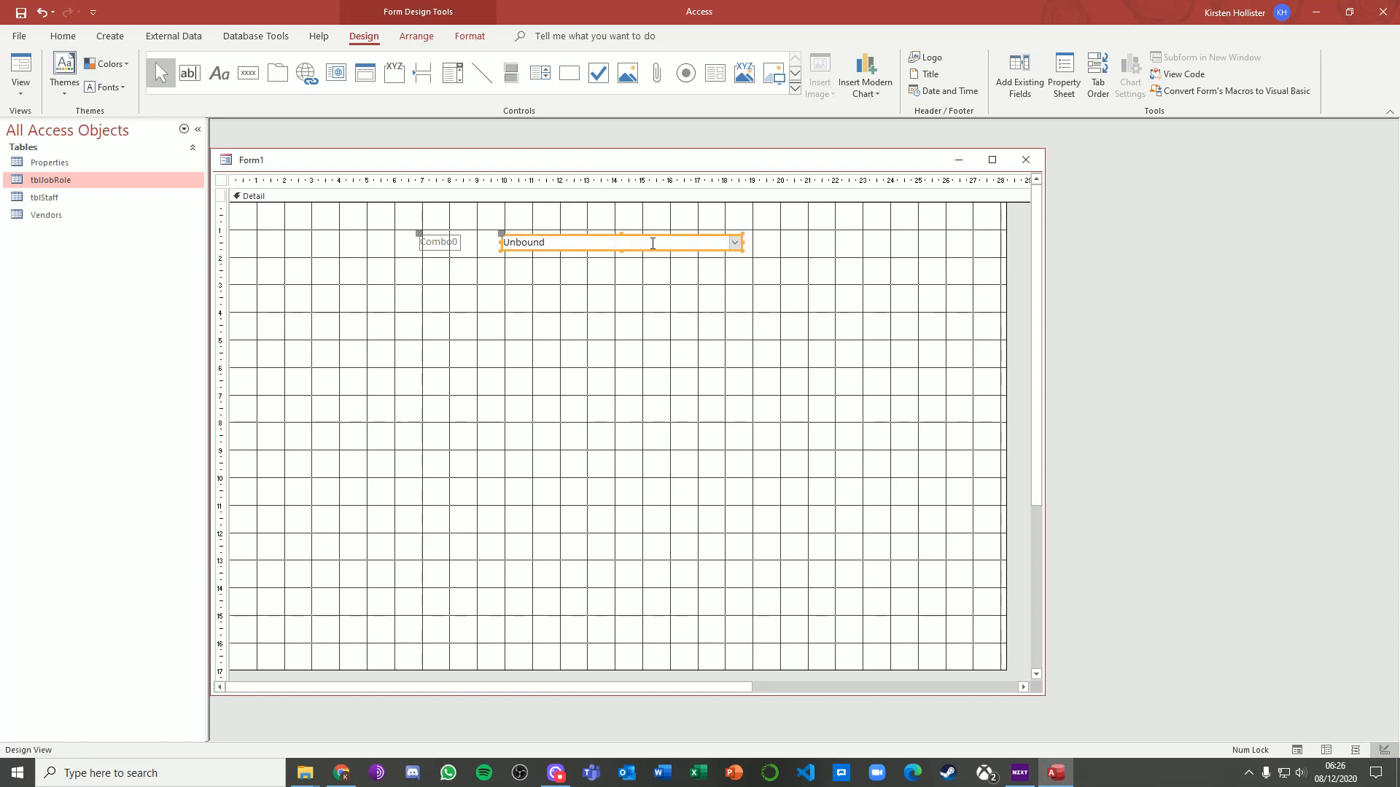
Open the Query Builder for the combo box's Row Source property and add the tblJobRole table
{"action": "right_click", "coordinate": [610, 239]}
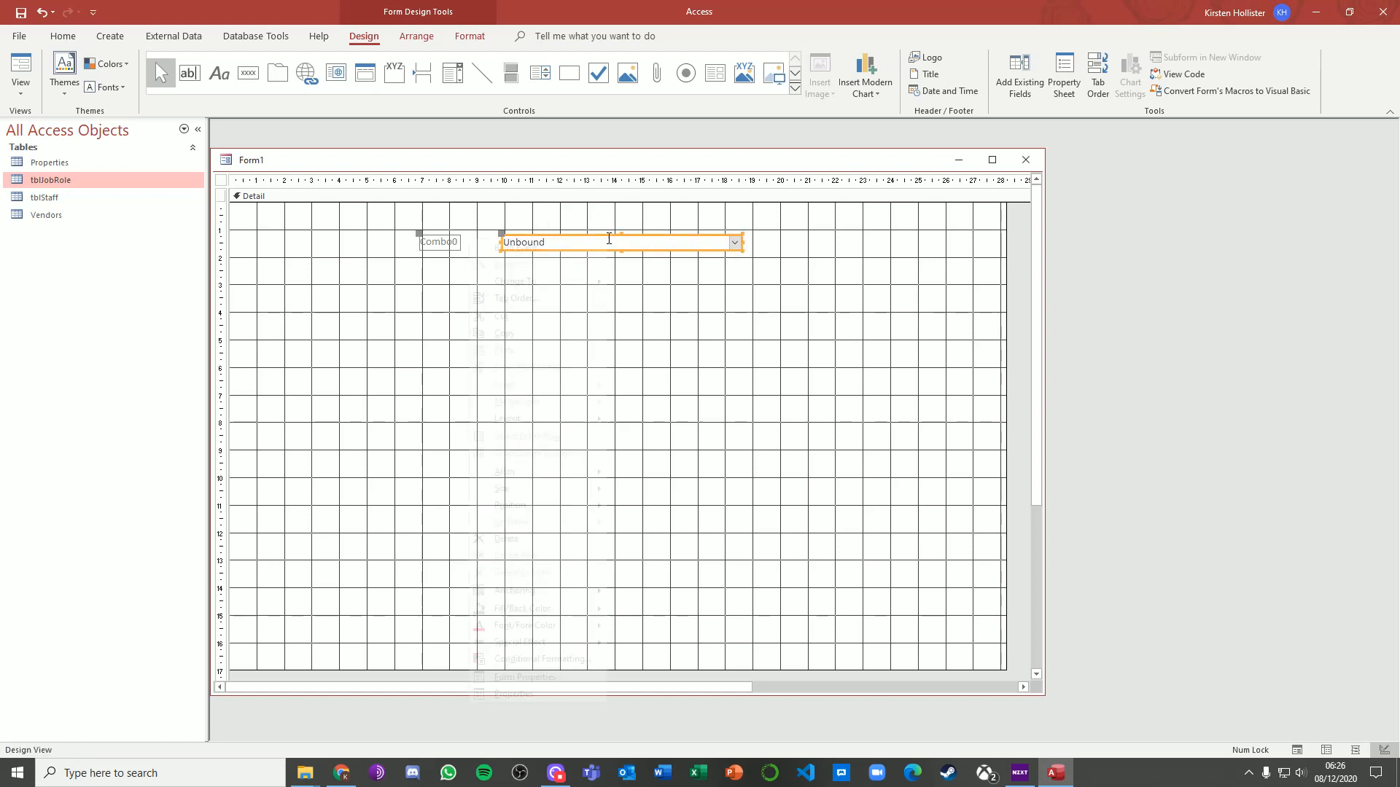
{"action": "left_click", "coordinate": [553, 694]}
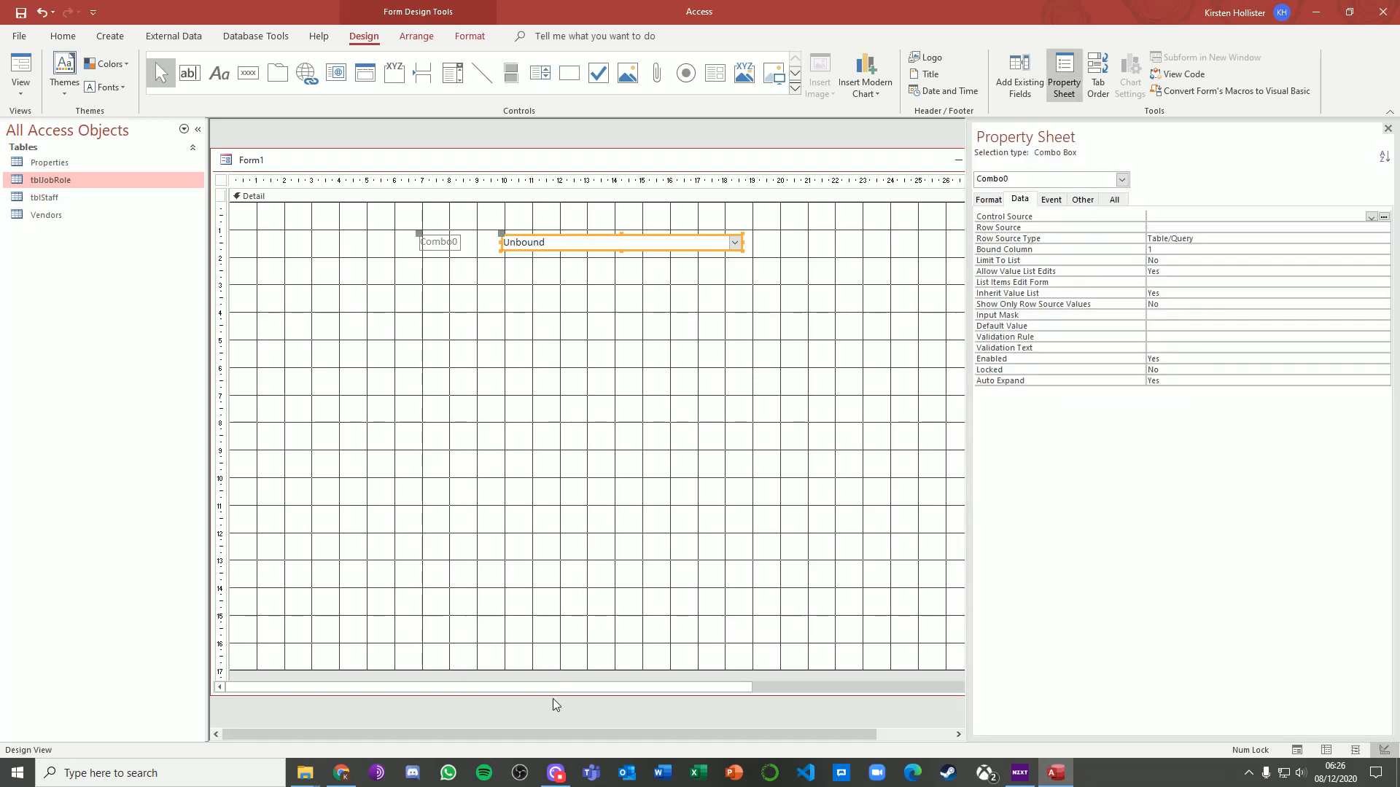
{"action": "left_click", "coordinate": [1169, 229]}
{"action": "left_click", "coordinate": [1383, 228]}
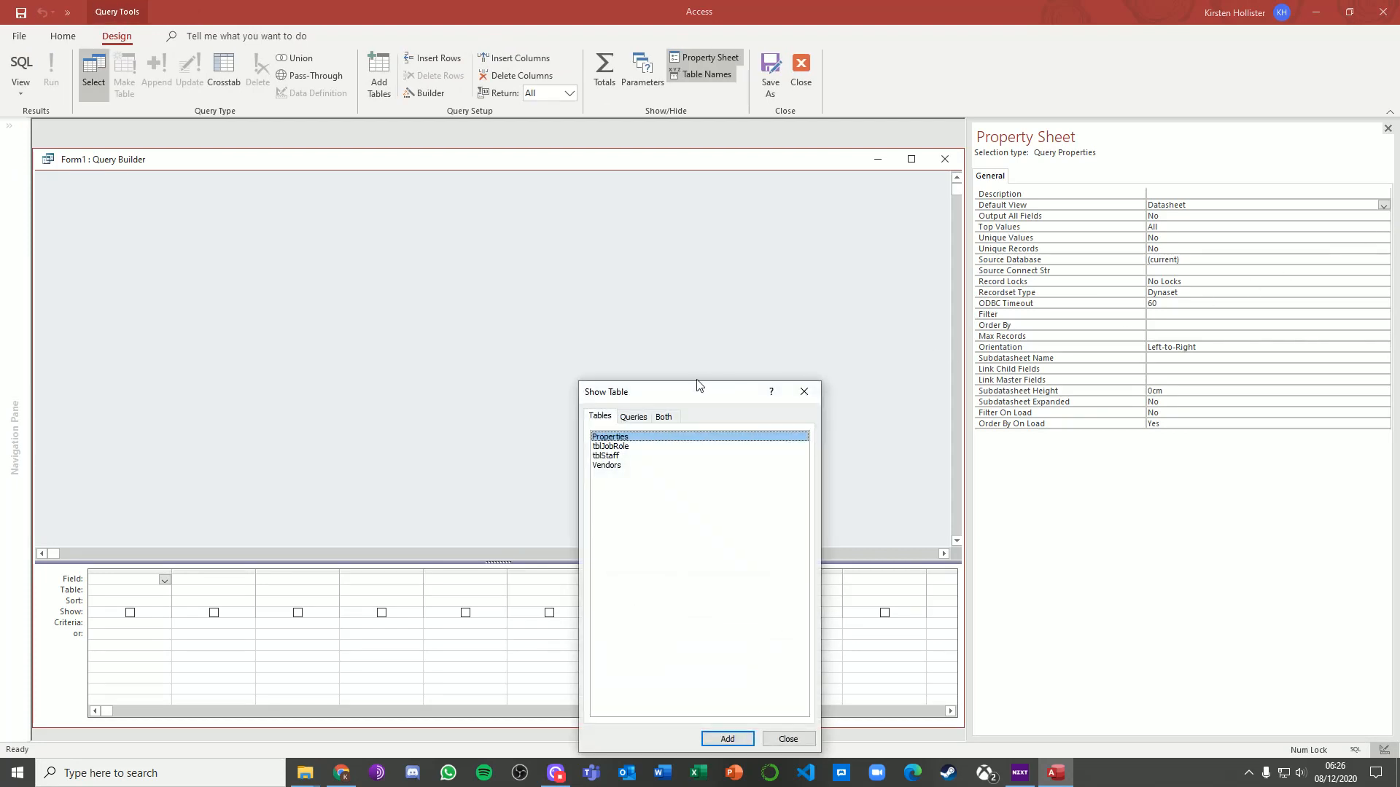
{"action": "double_click", "coordinate": [623, 448]}
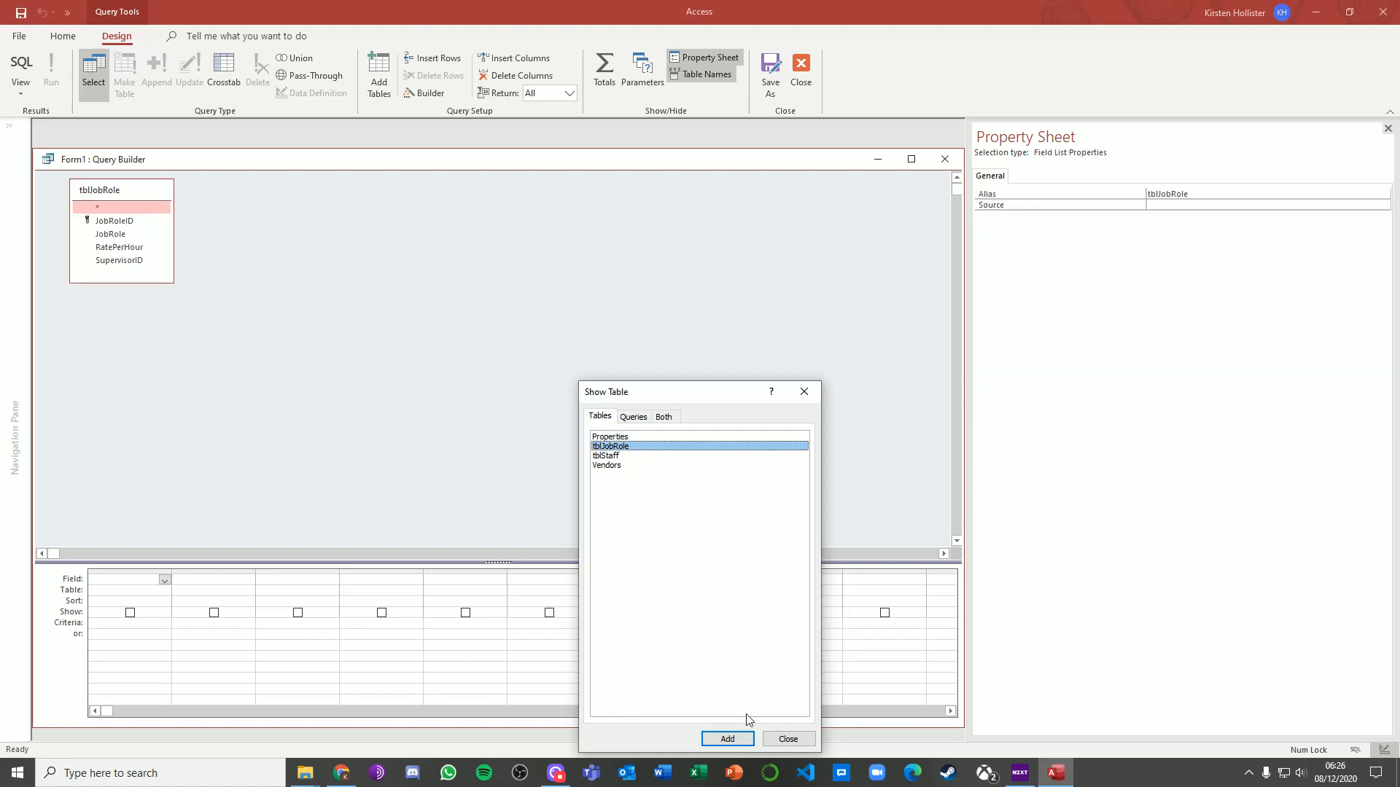
{"action": "left_click", "coordinate": [787, 739]}
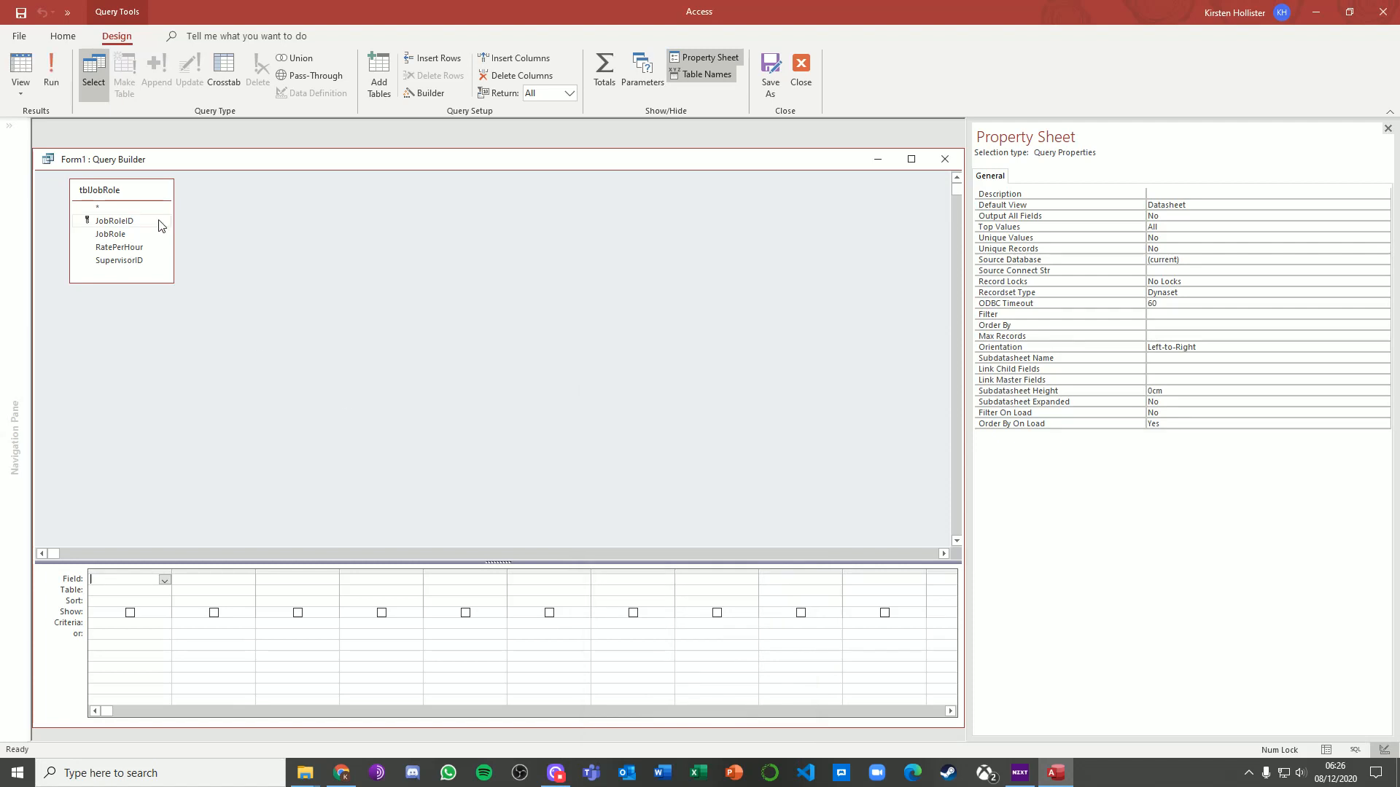
Add the JobRoleID and JobRole fields to the query grid and save it as the combo box's row source
{"action": "double_click", "coordinate": [144, 220]}
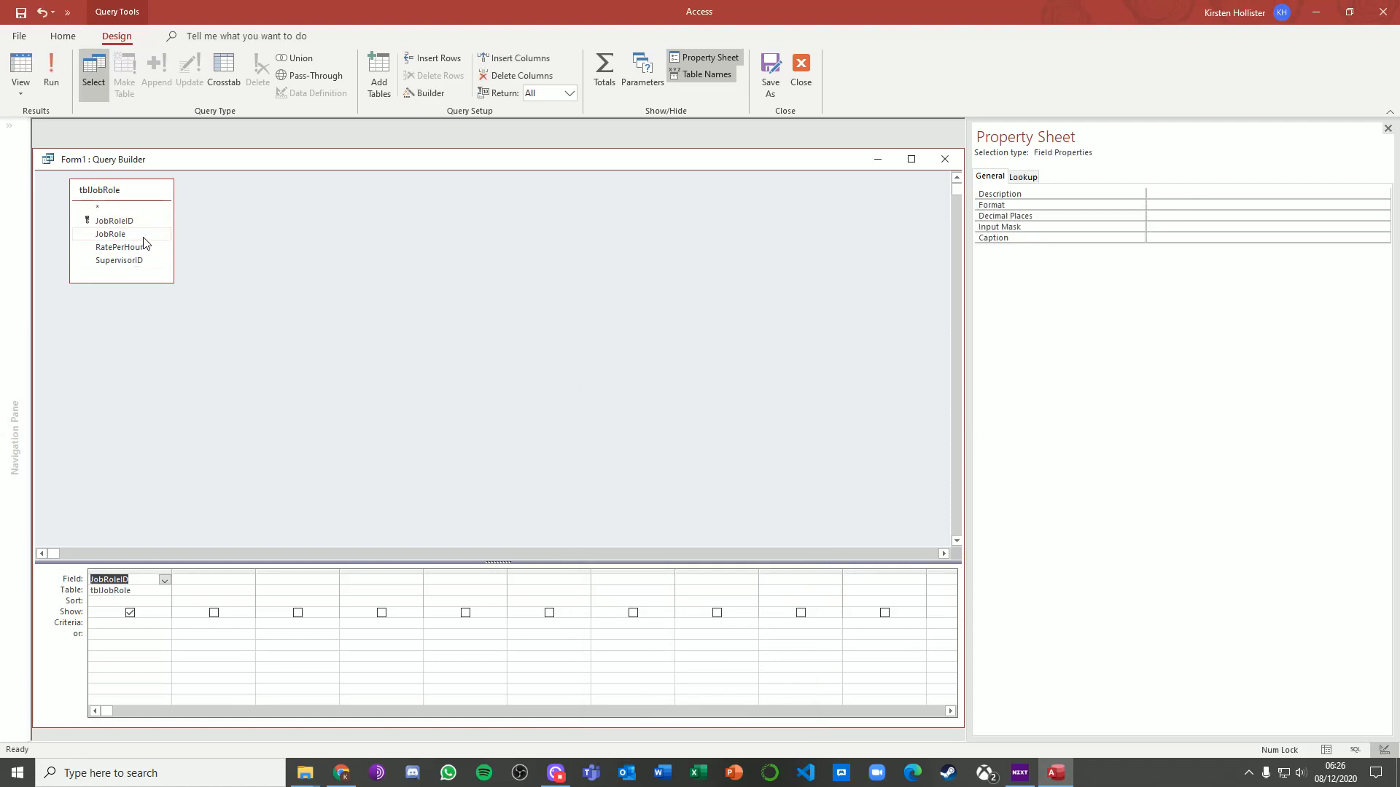
{"action": "double_click", "coordinate": [139, 237]}
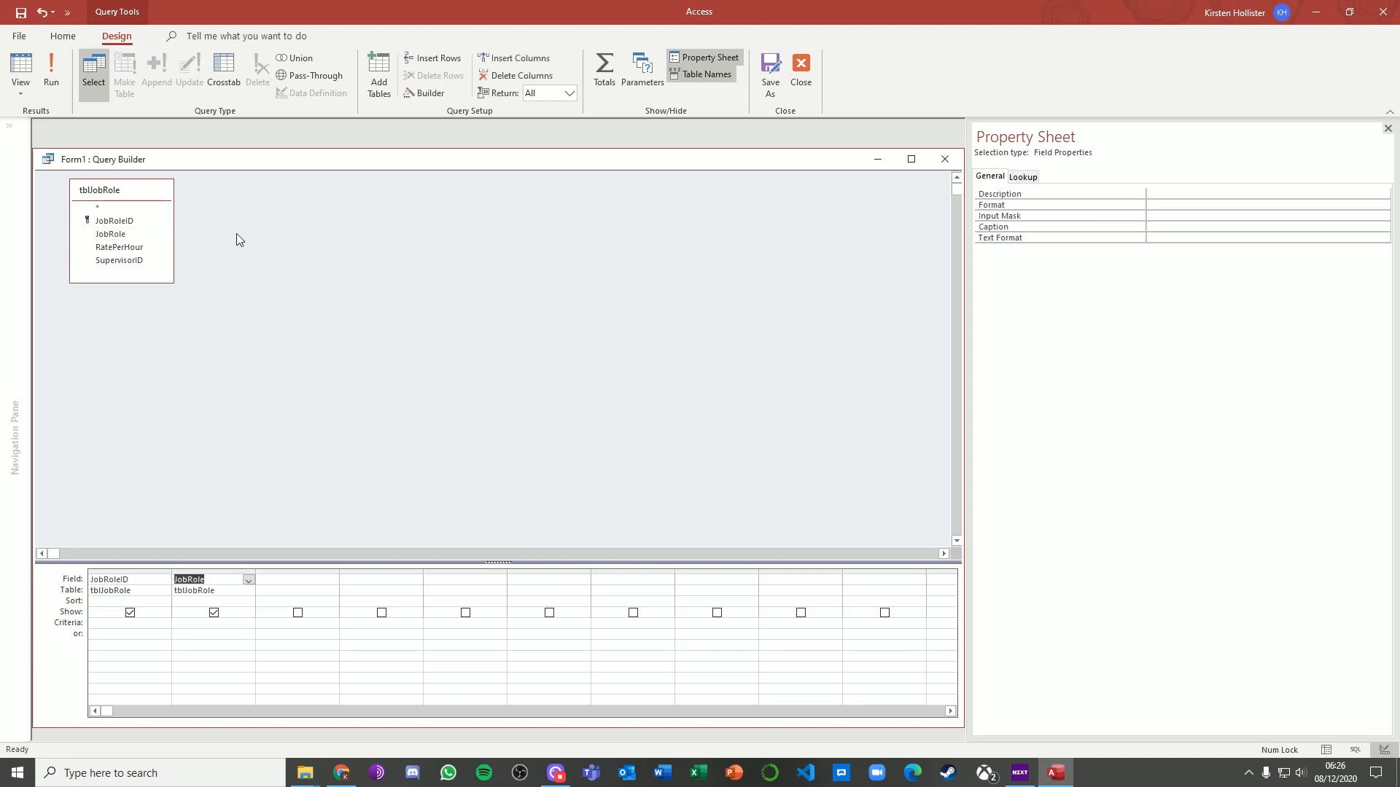
{"action": "left_click", "coordinate": [945, 159]}
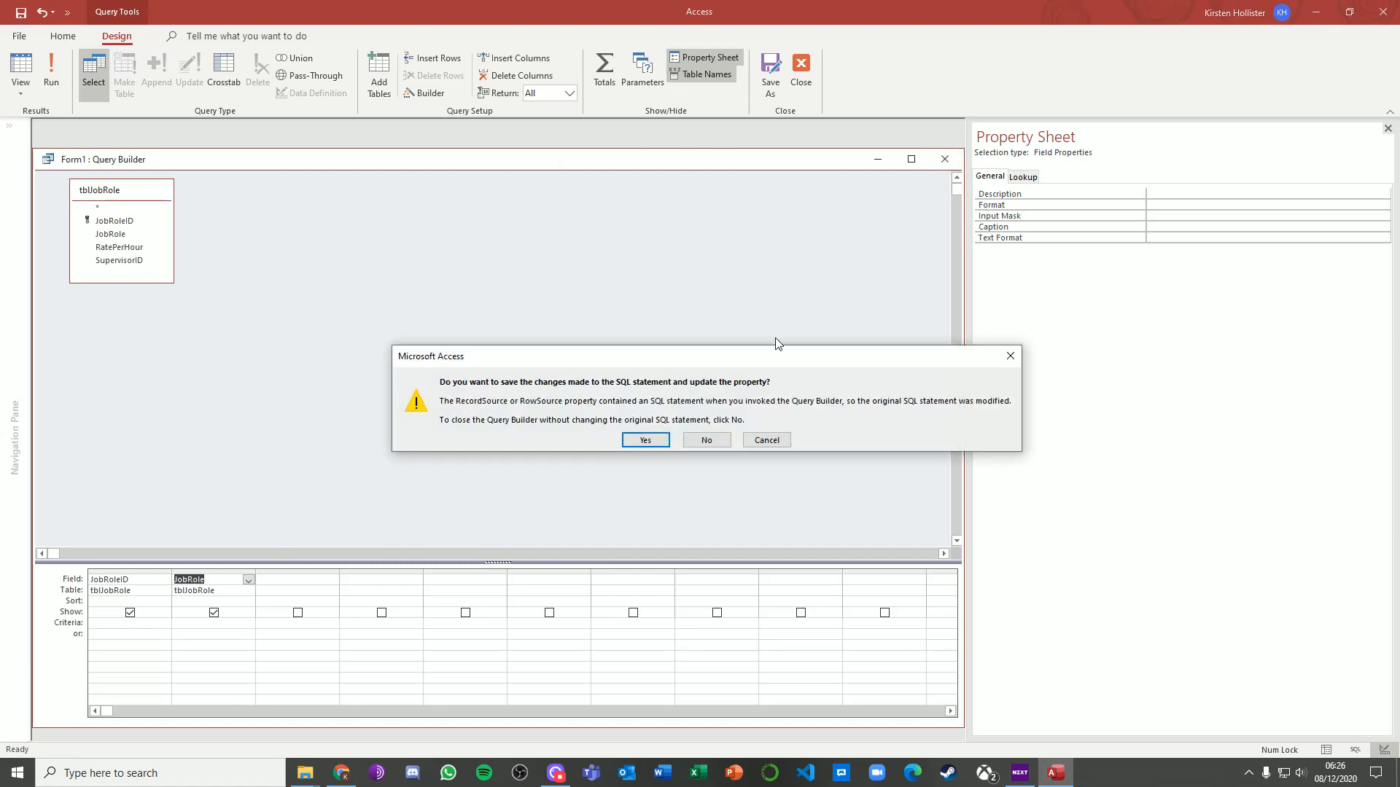
{"action": "left_click", "coordinate": [648, 439]}
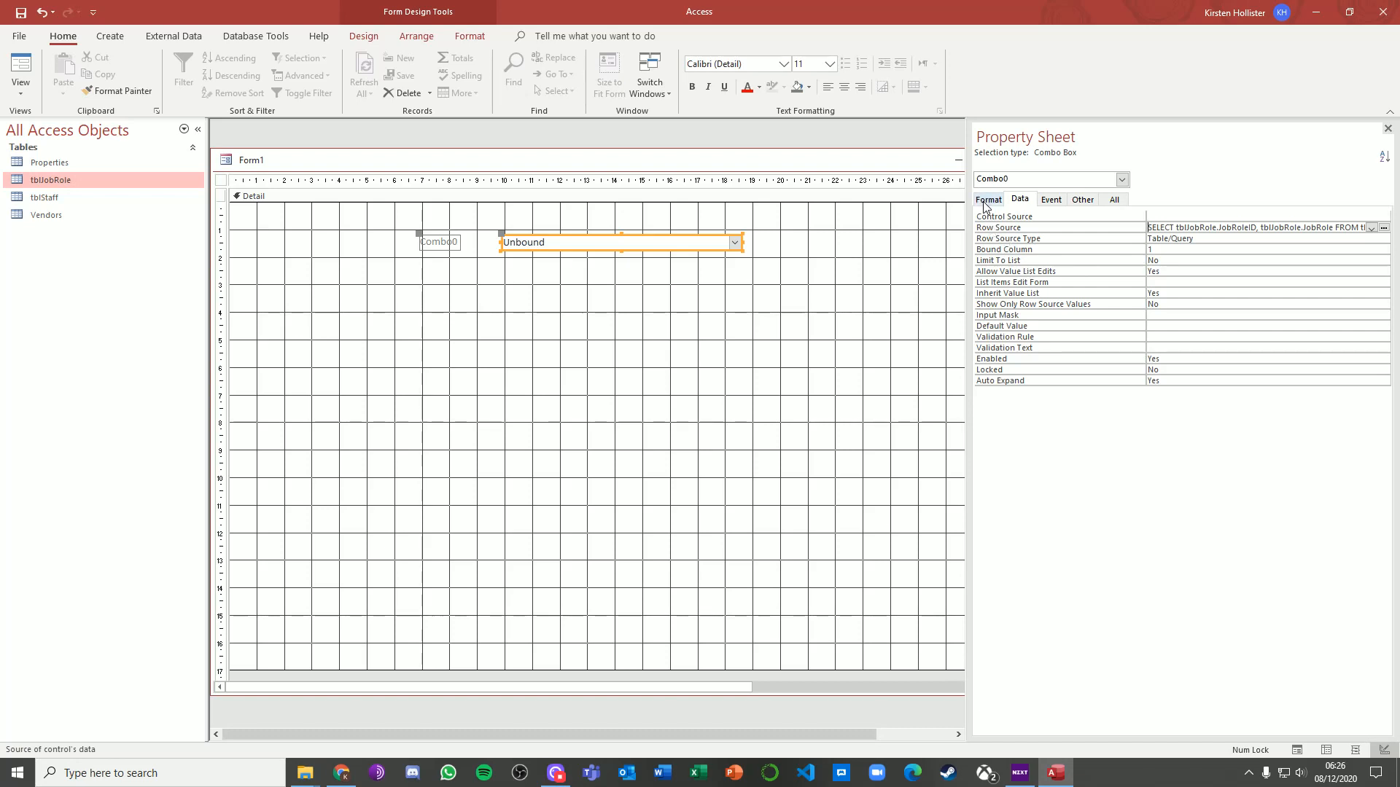
Check the combo box's drop-down list in Form view and return to Design view
{"action": "left_click", "coordinate": [19, 73]}
{"action": "left_click", "coordinate": [732, 212]}
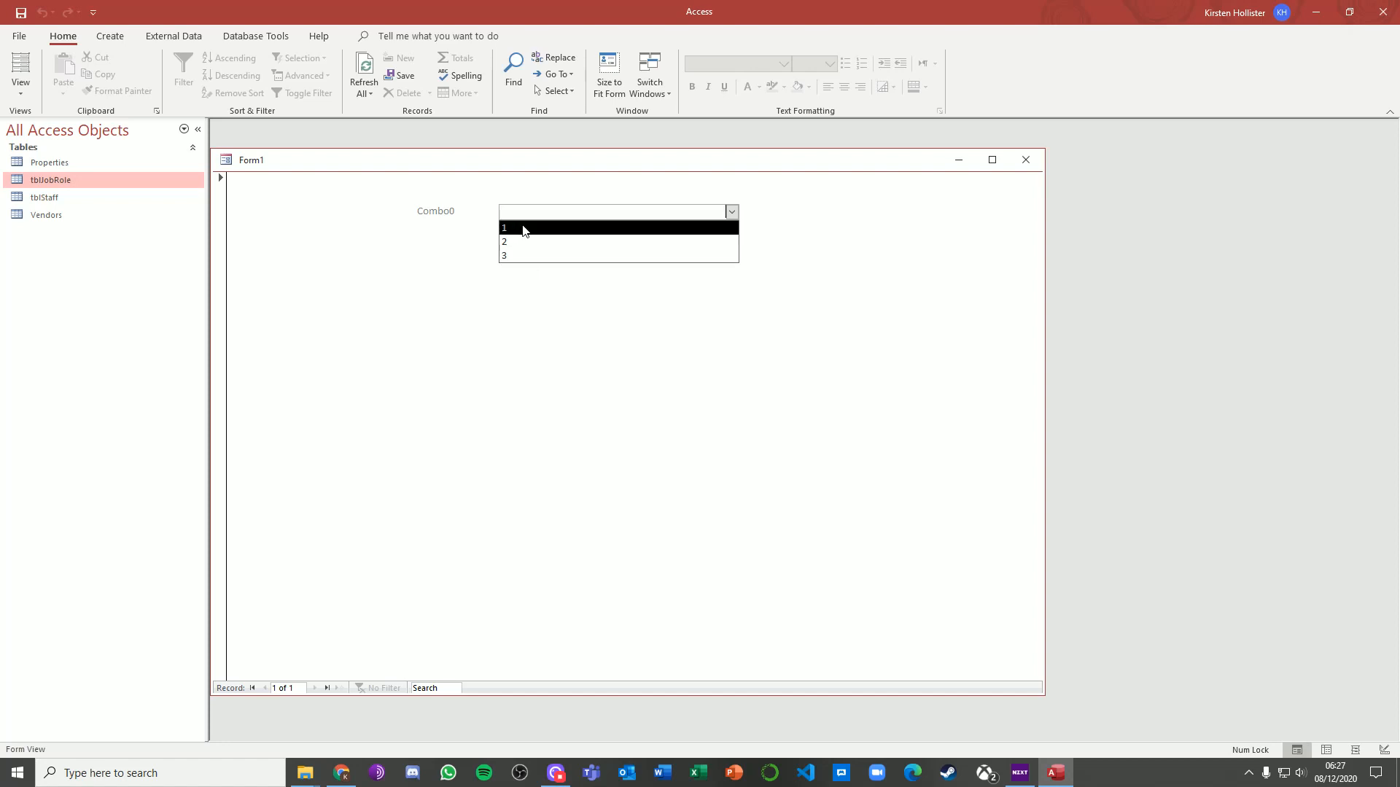
{"action": "left_click", "coordinate": [21, 95]}
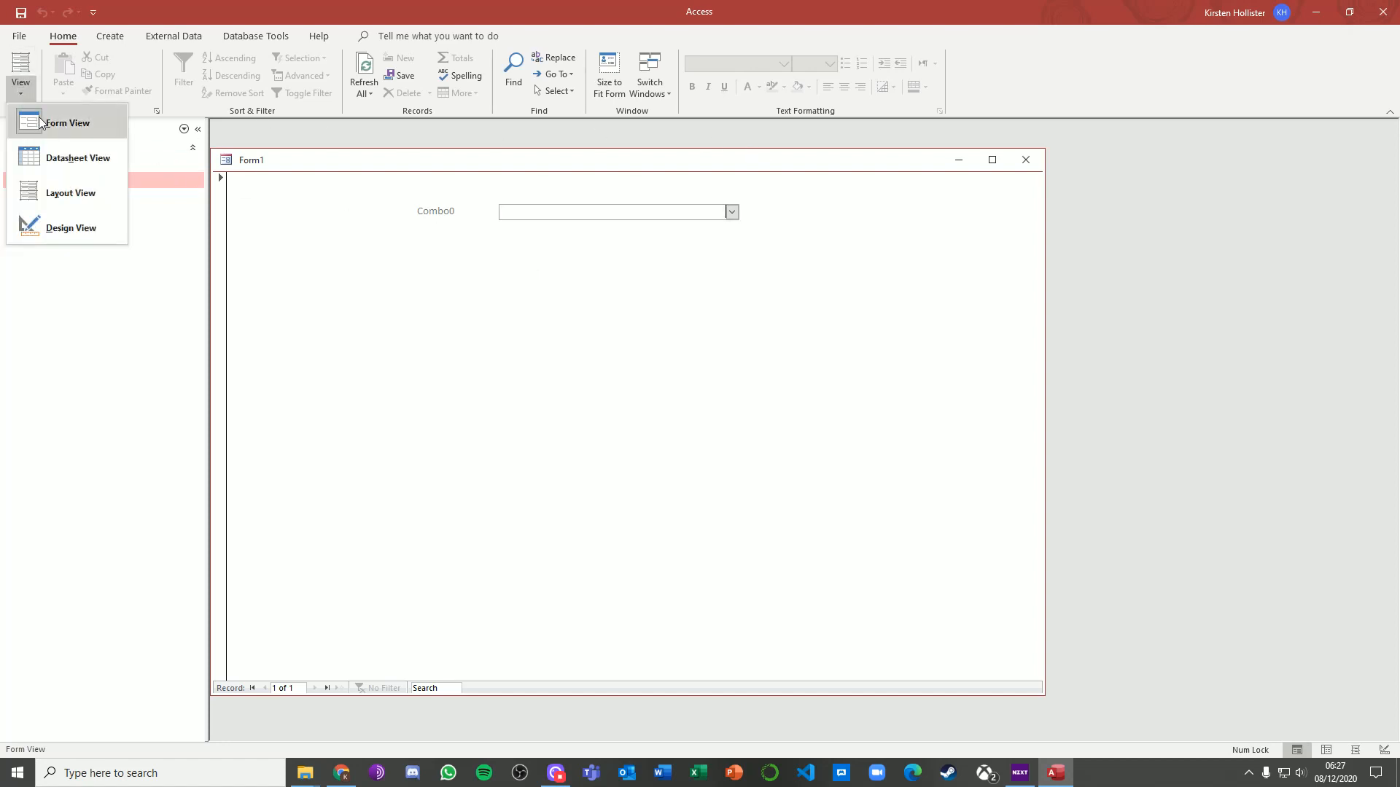
{"action": "left_click", "coordinate": [58, 226]}
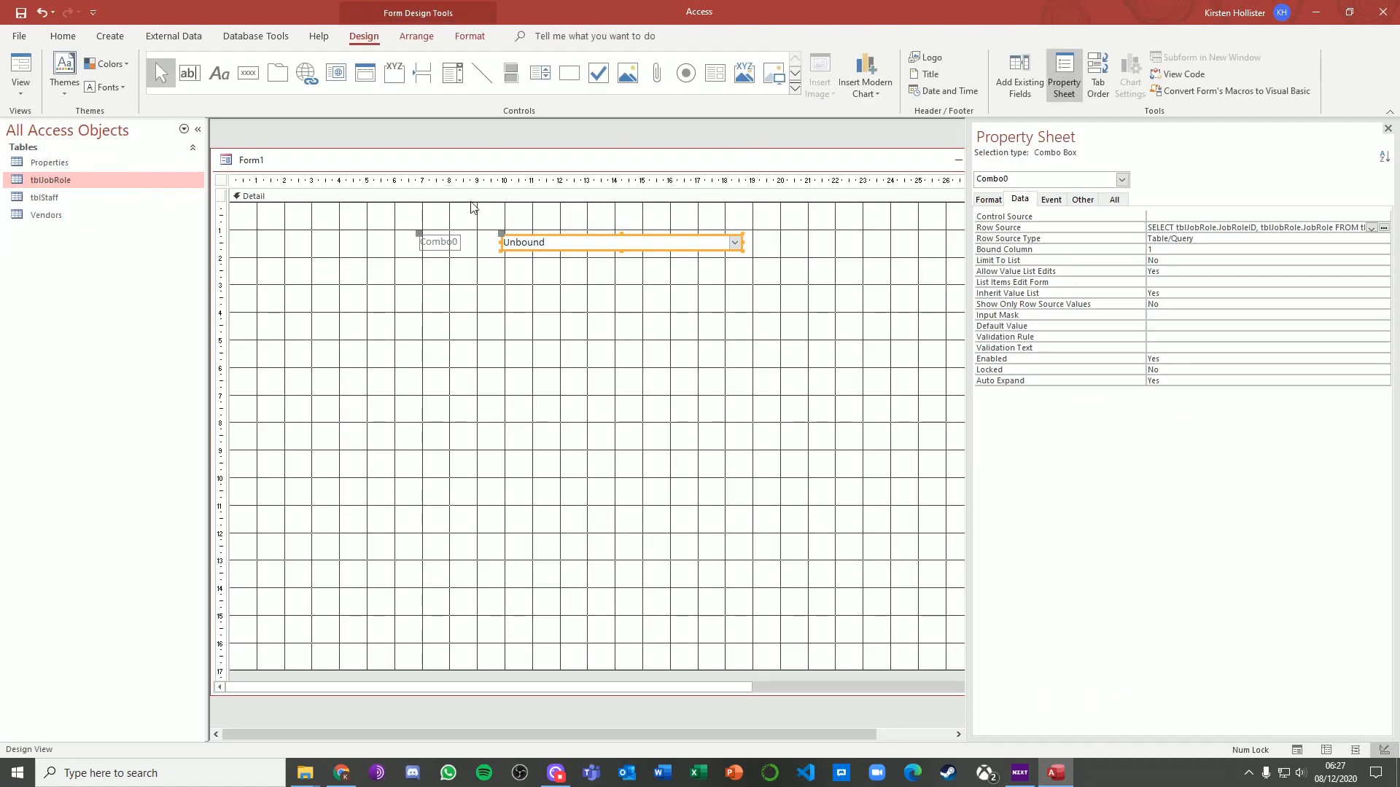
Set the combo box's Column Count to 2 and its Column Widths to 0cm;2cm
{"action": "left_click", "coordinate": [991, 200]}
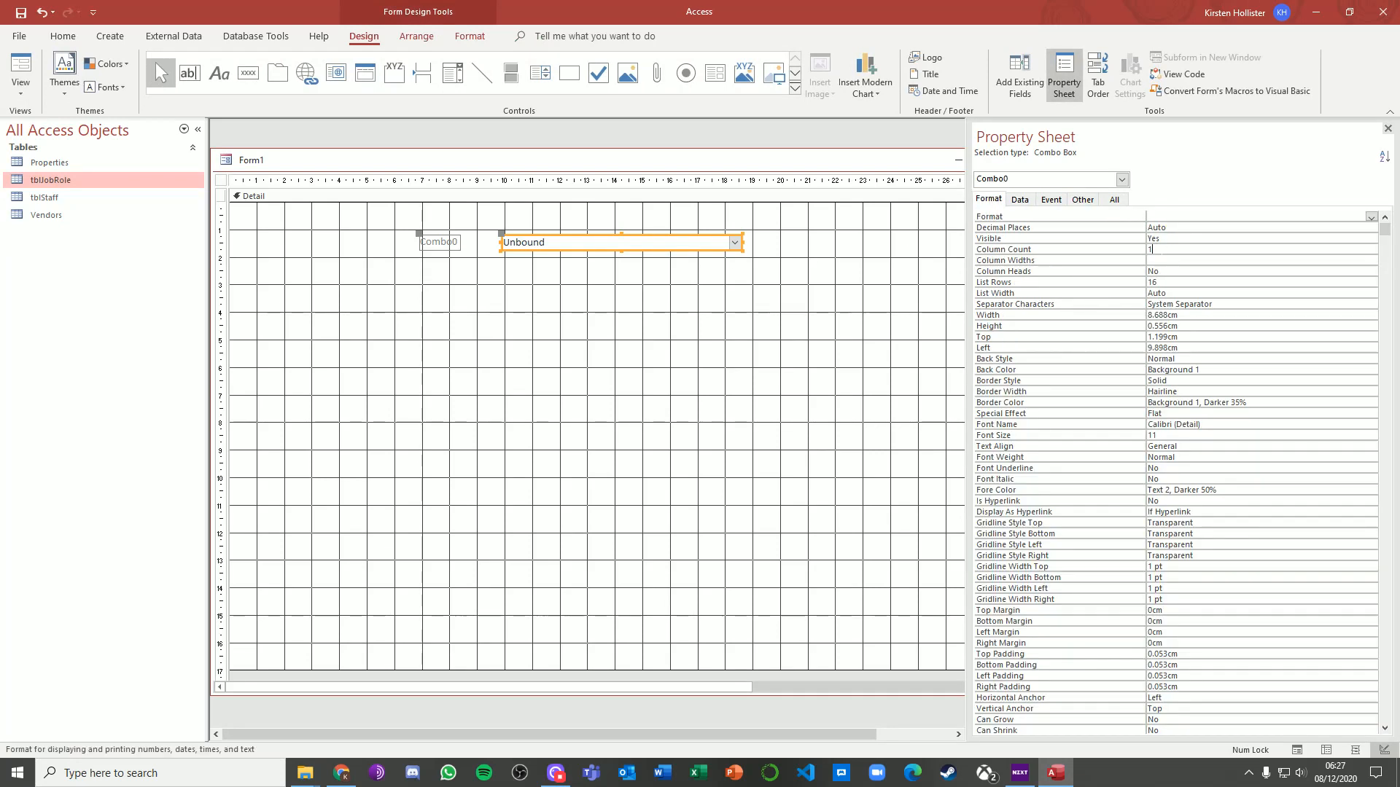
{"action": "double_click", "coordinate": [1149, 251]}
{"action": "left_click", "coordinate": [1172, 260]}
{"action": "key", "text": "Return"}
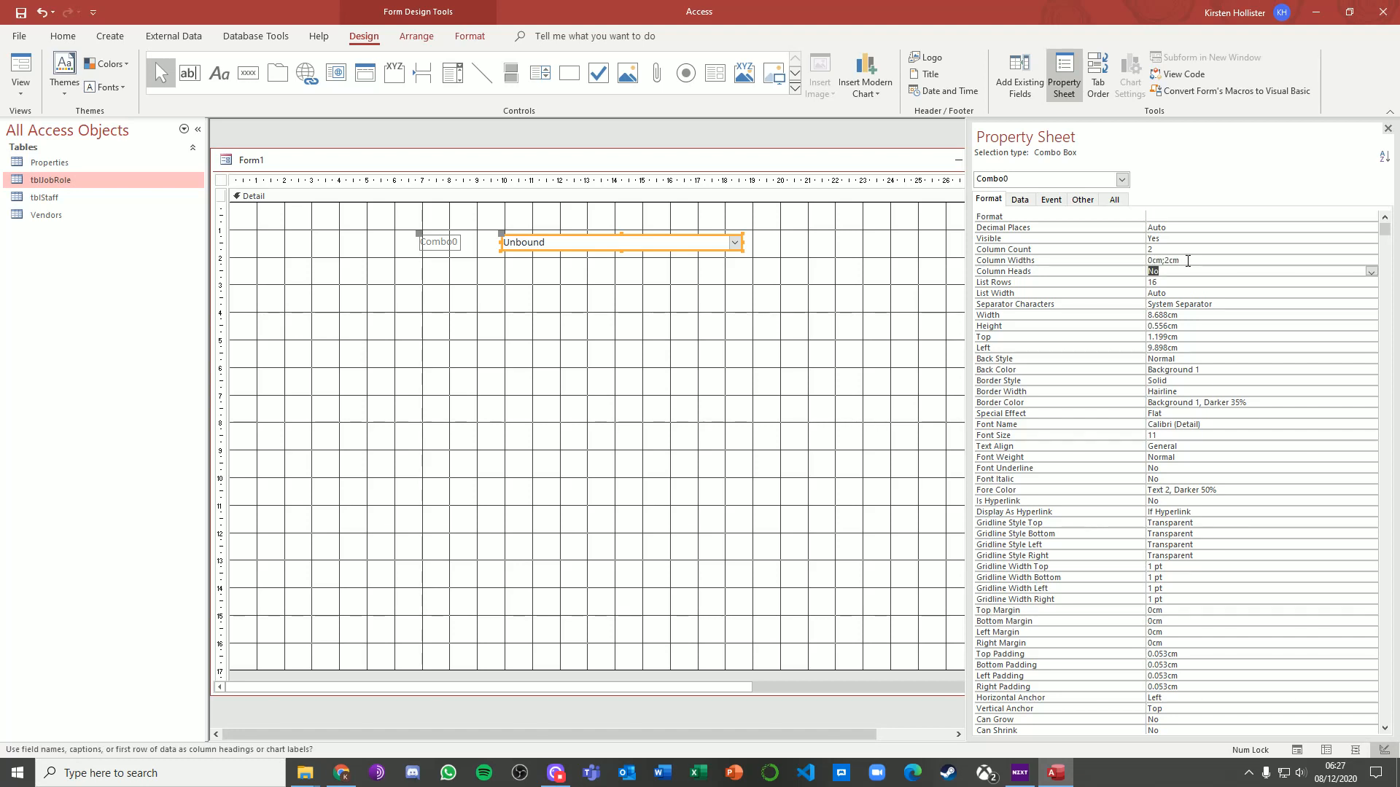
Recheck the drop-down list in Form view with the new column settings, and return to Design view
{"action": "left_click", "coordinate": [33, 64]}
{"action": "left_click", "coordinate": [732, 213]}
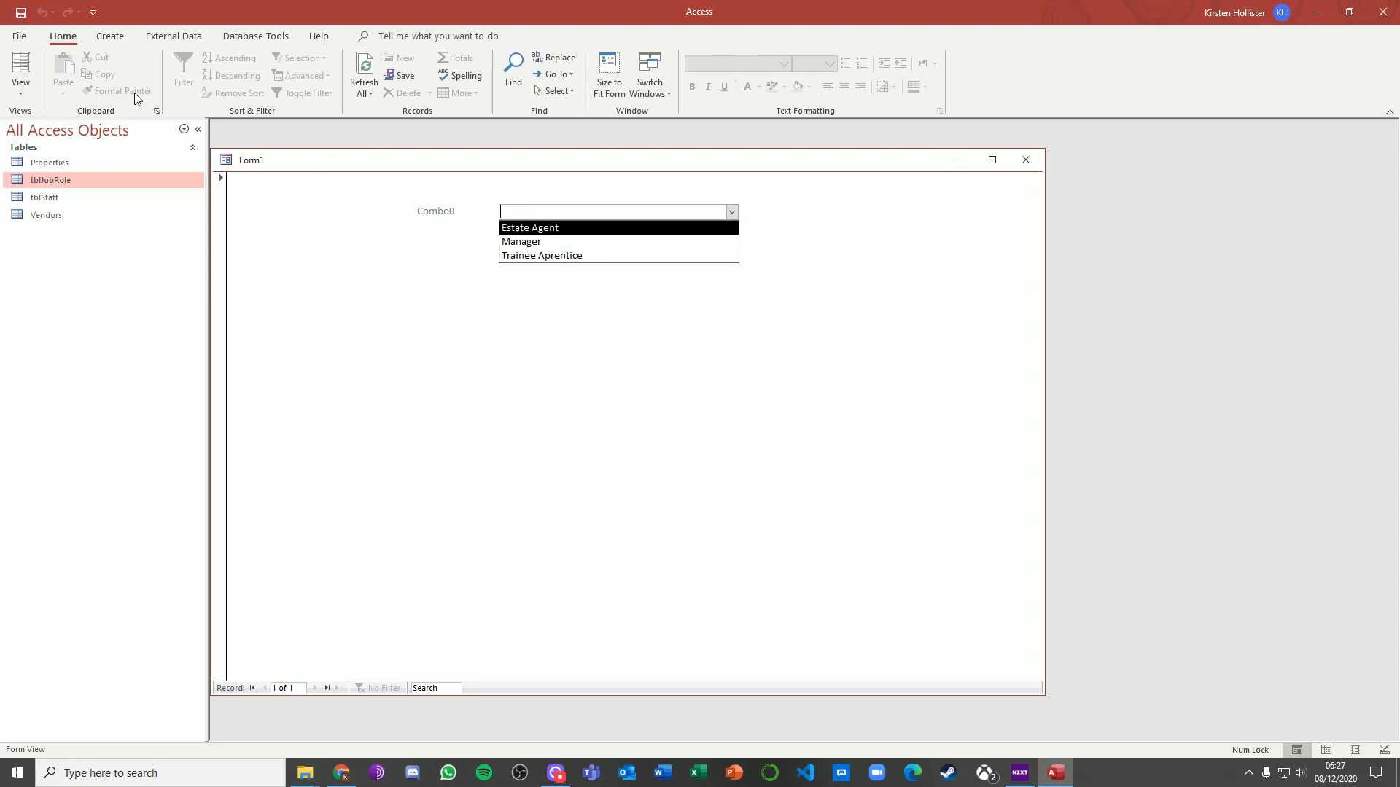
{"action": "left_click", "coordinate": [21, 85]}
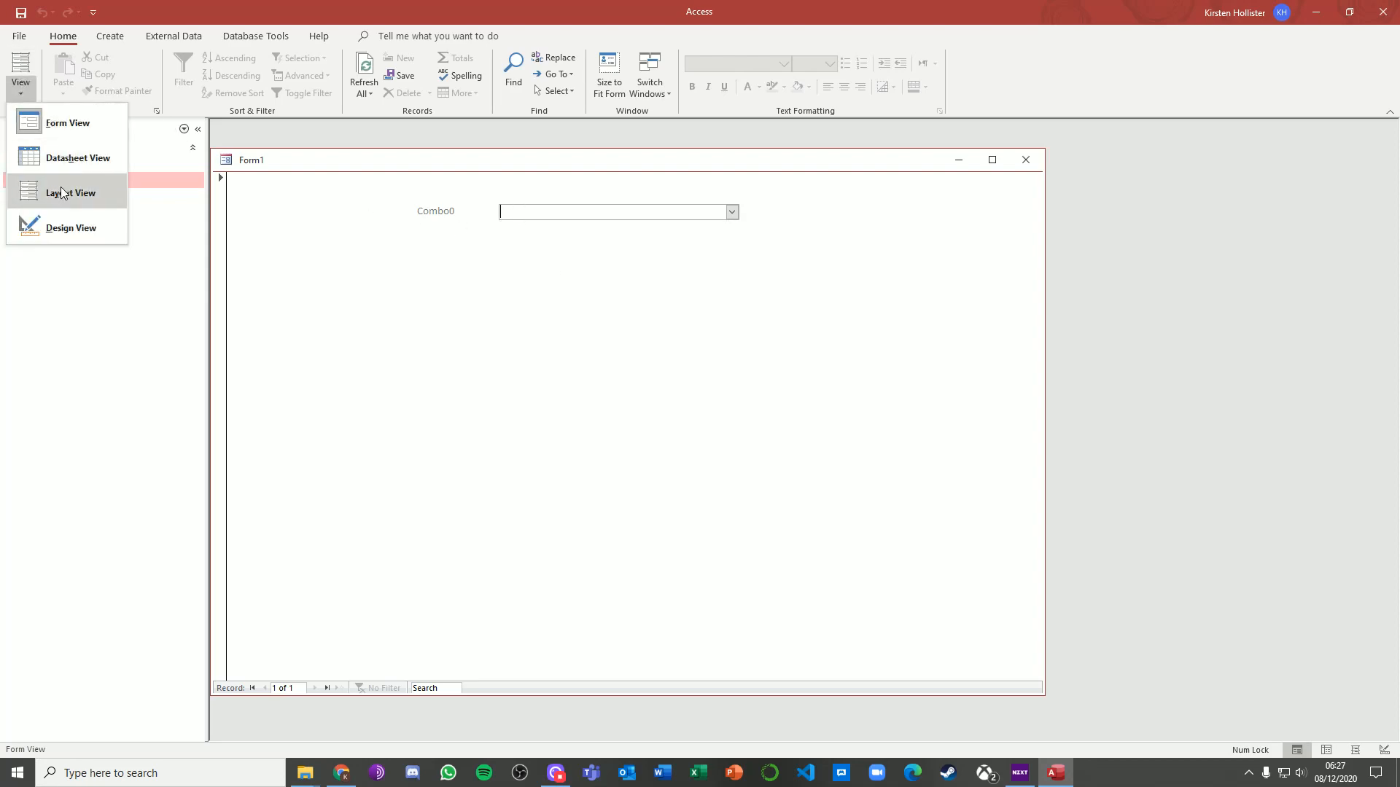
{"action": "left_click", "coordinate": [72, 228]}
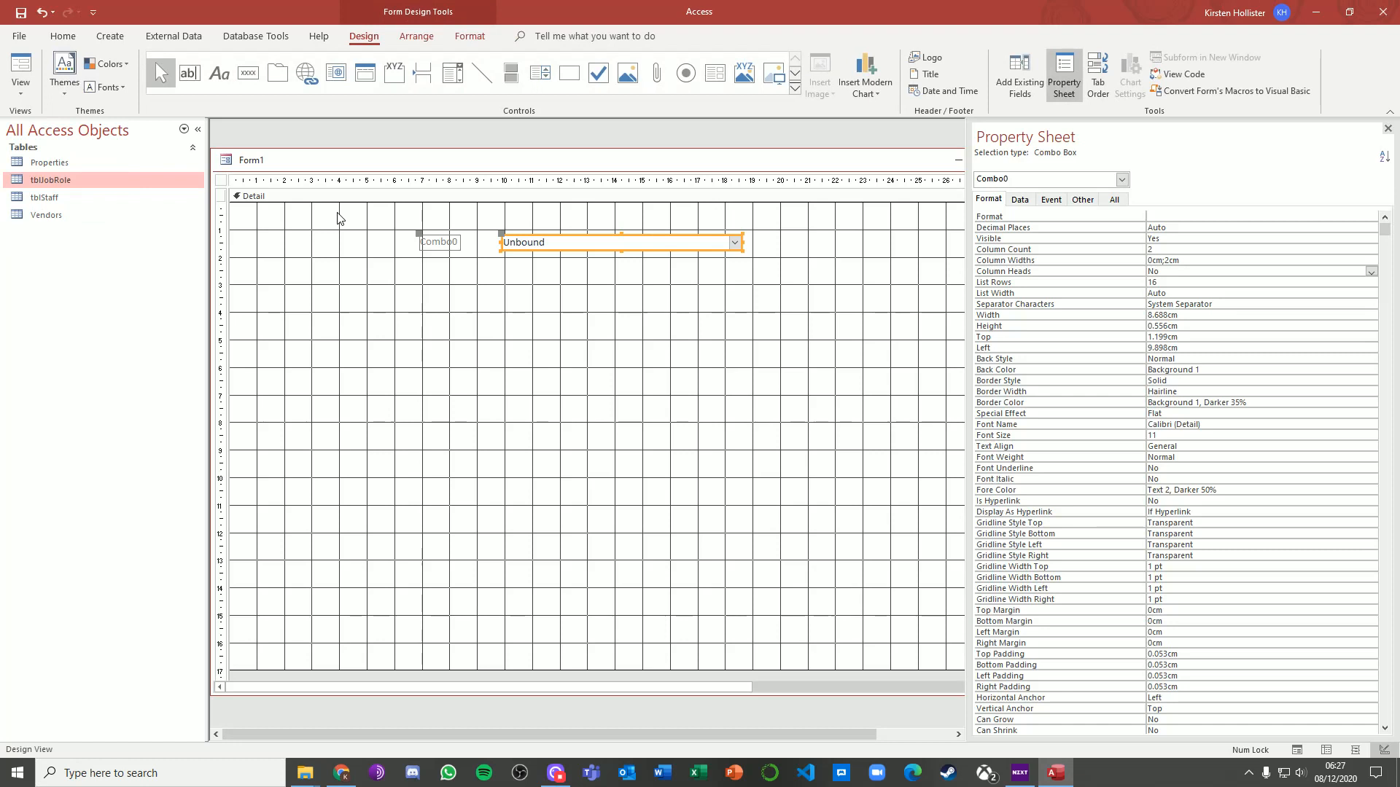
Change the combo box's label text to "Select Job Role"
{"action": "left_click", "coordinate": [445, 241]}
{"action": "left_click", "coordinate": [444, 238]}
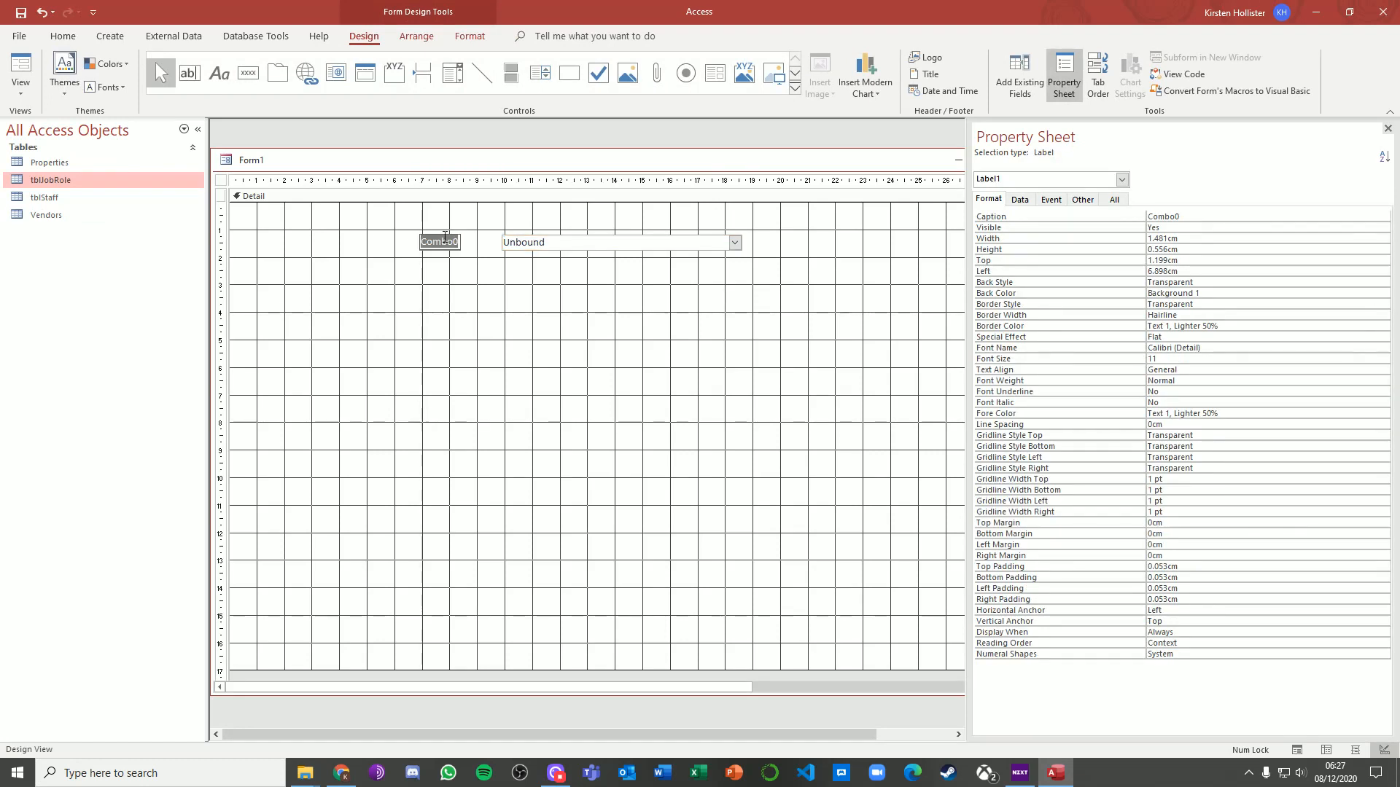
{"action": "type", "text": "Job Role"}
{"action": "key", "text": "Home"}
{"action": "type", "text": "Select"}
{"action": "left_click", "coordinate": [435, 328]}
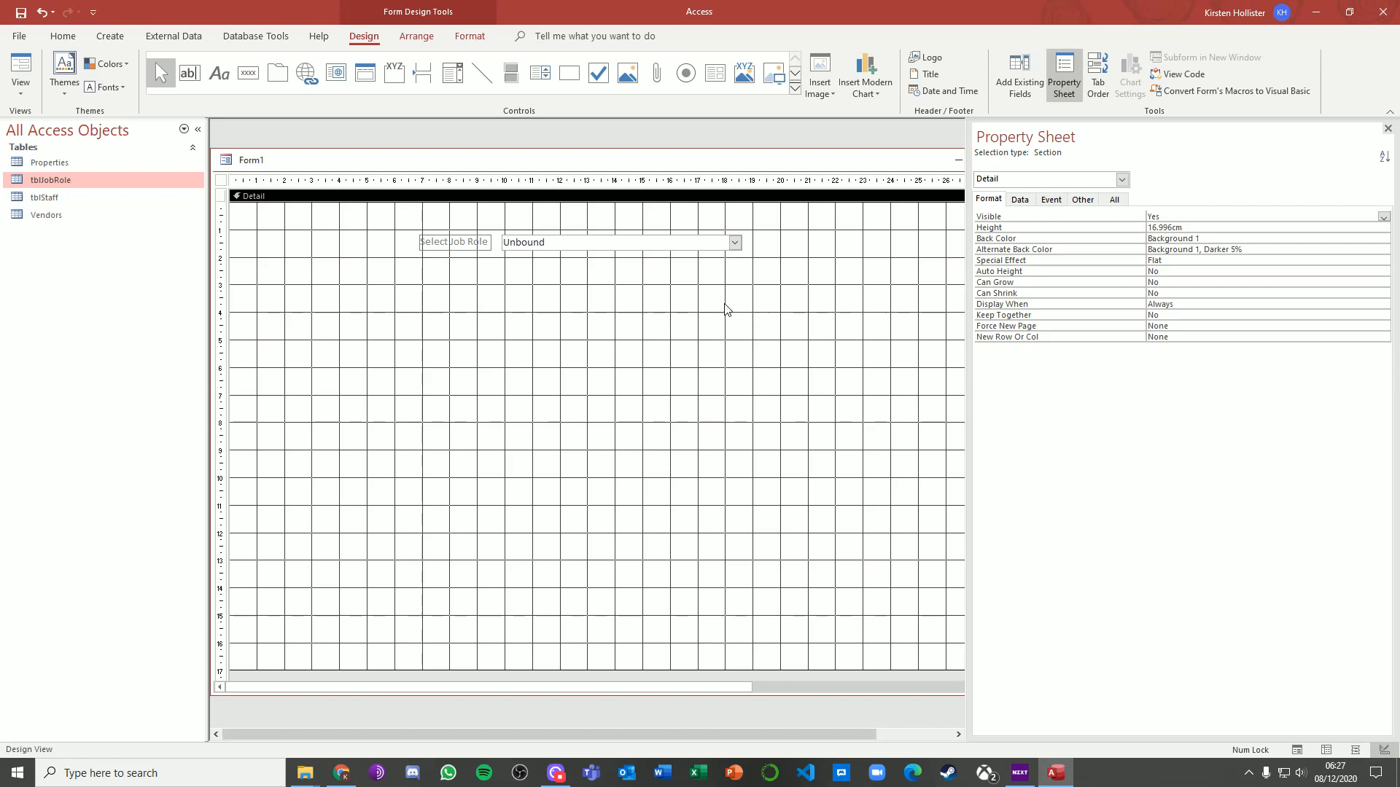
Place a second combo box directly below the first and choose in the wizard to type in its values
{"action": "scroll", "coordinate": [619, 219], "scroll_direction": "down", "scroll_amount": 2}
{"action": "scroll", "coordinate": [550, 406], "scroll_direction": "up", "scroll_amount": 2}
{"action": "left_click", "coordinate": [453, 72]}
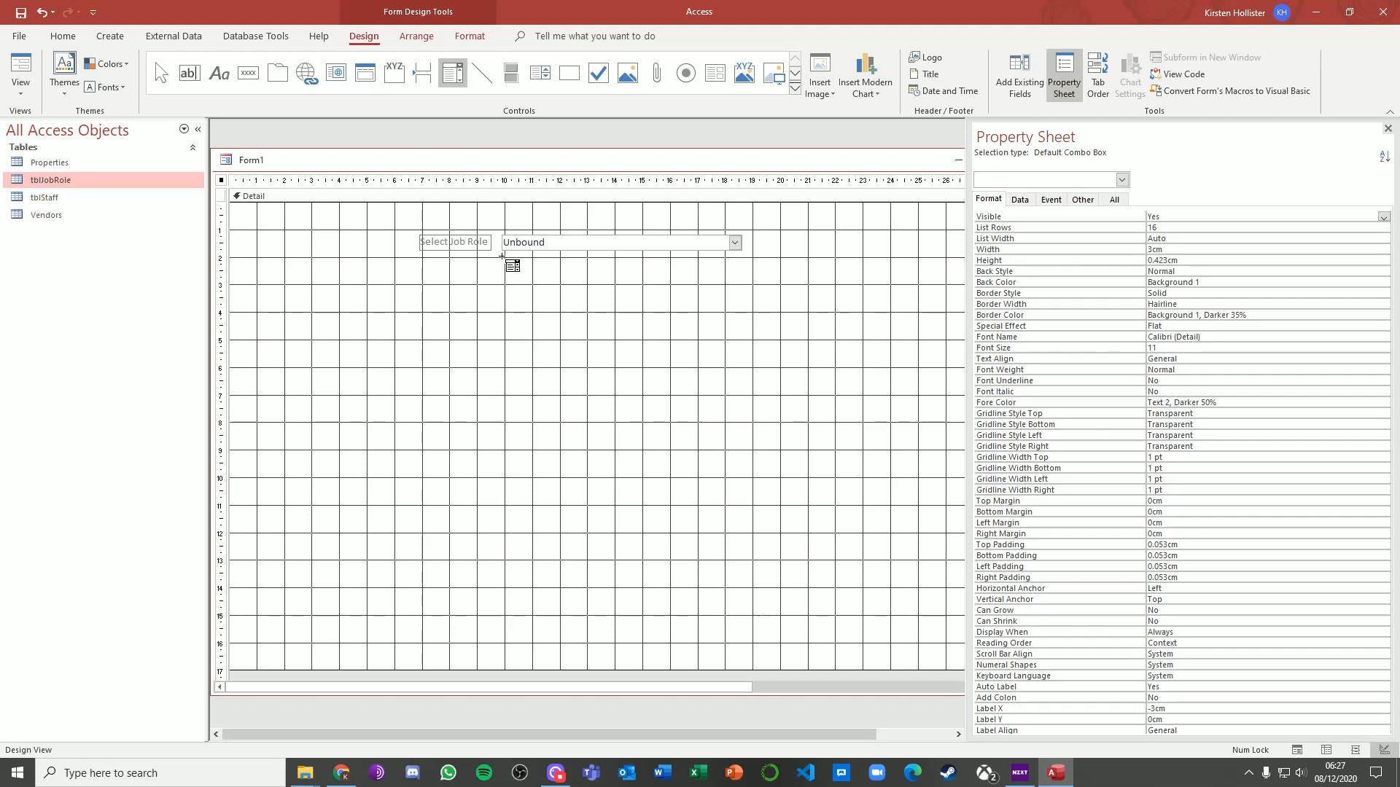
{"action": "left_click", "coordinate": [502, 256]}
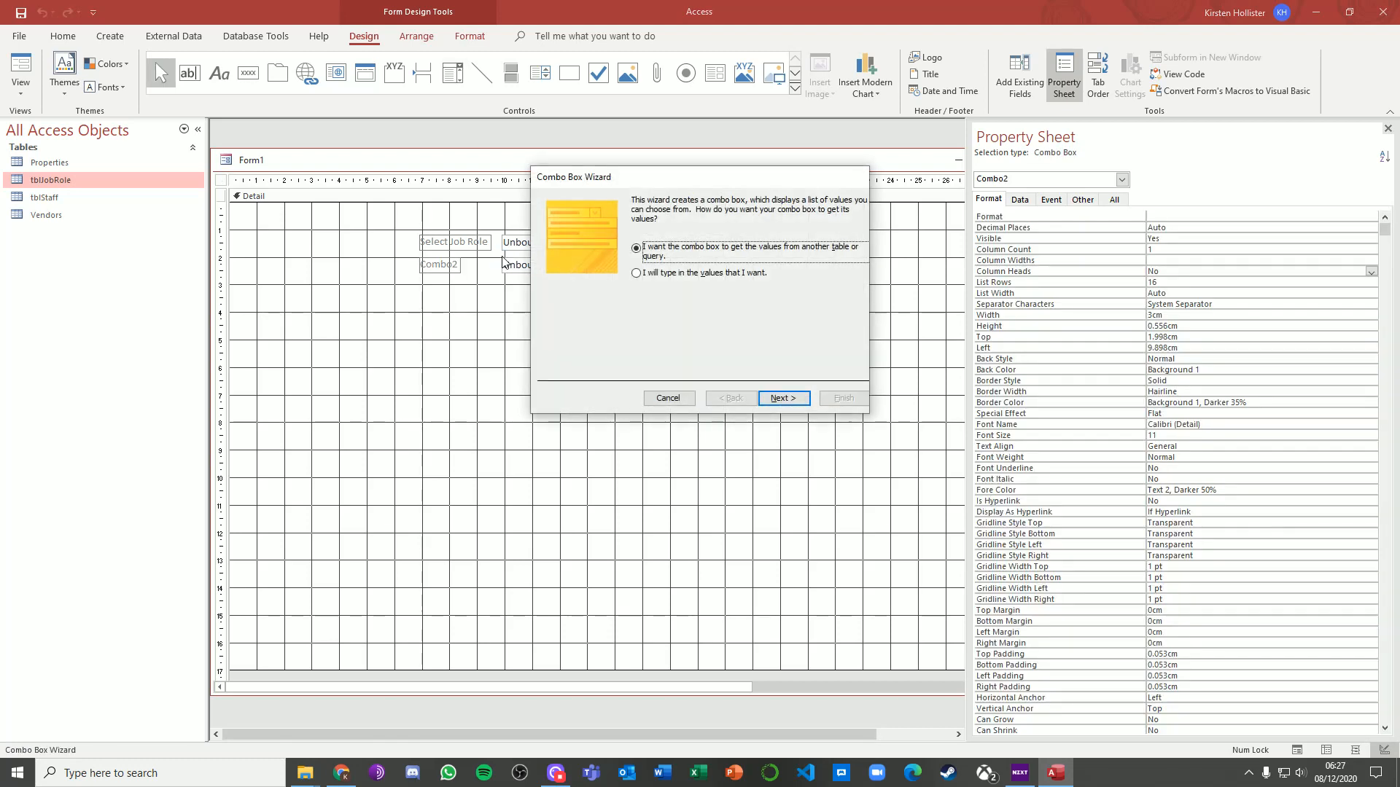
{"action": "left_click", "coordinate": [689, 272]}
{"action": "left_click", "coordinate": [784, 398]}
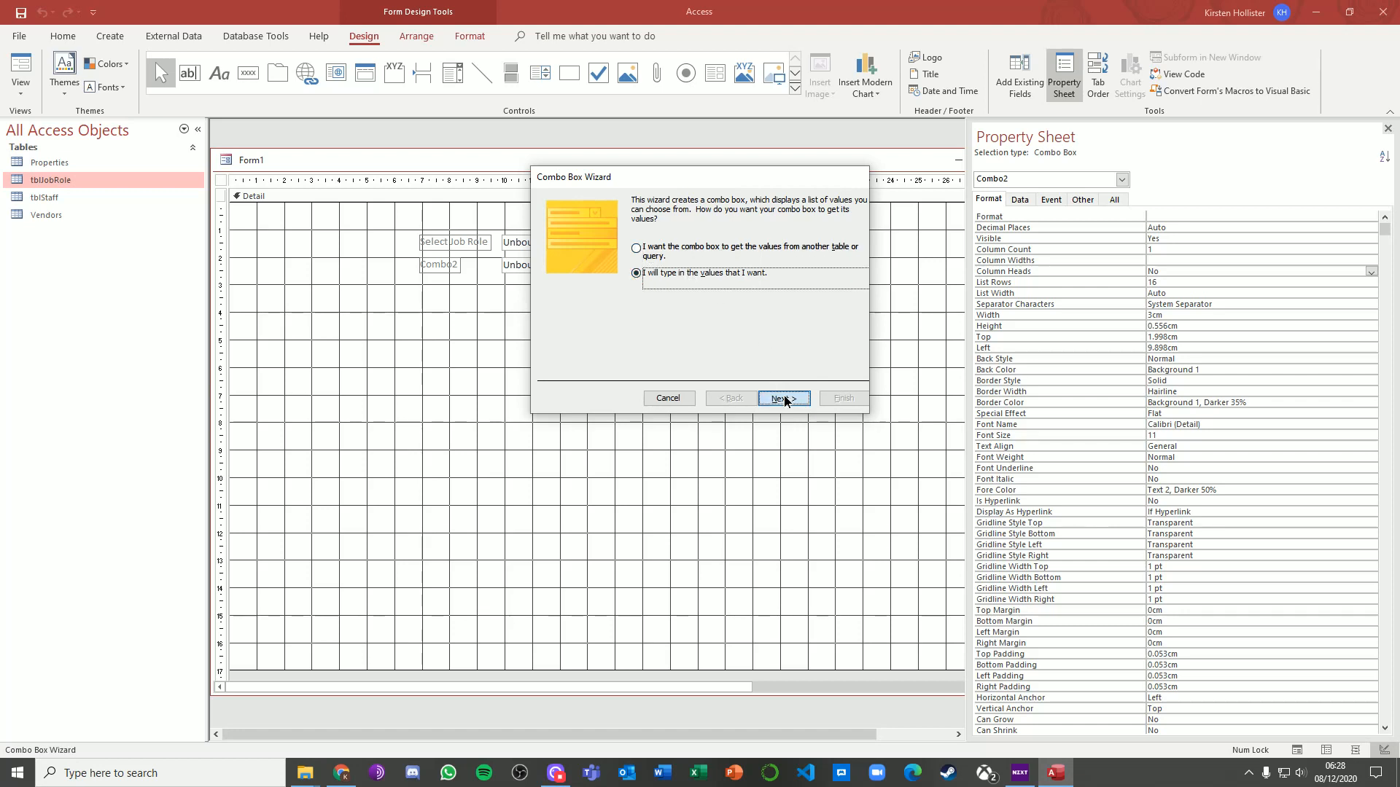
Enter Friday, Saturday and Sunday as the list values of the second combo box and continue the wizard
{"action": "left_click", "coordinate": [596, 285]}
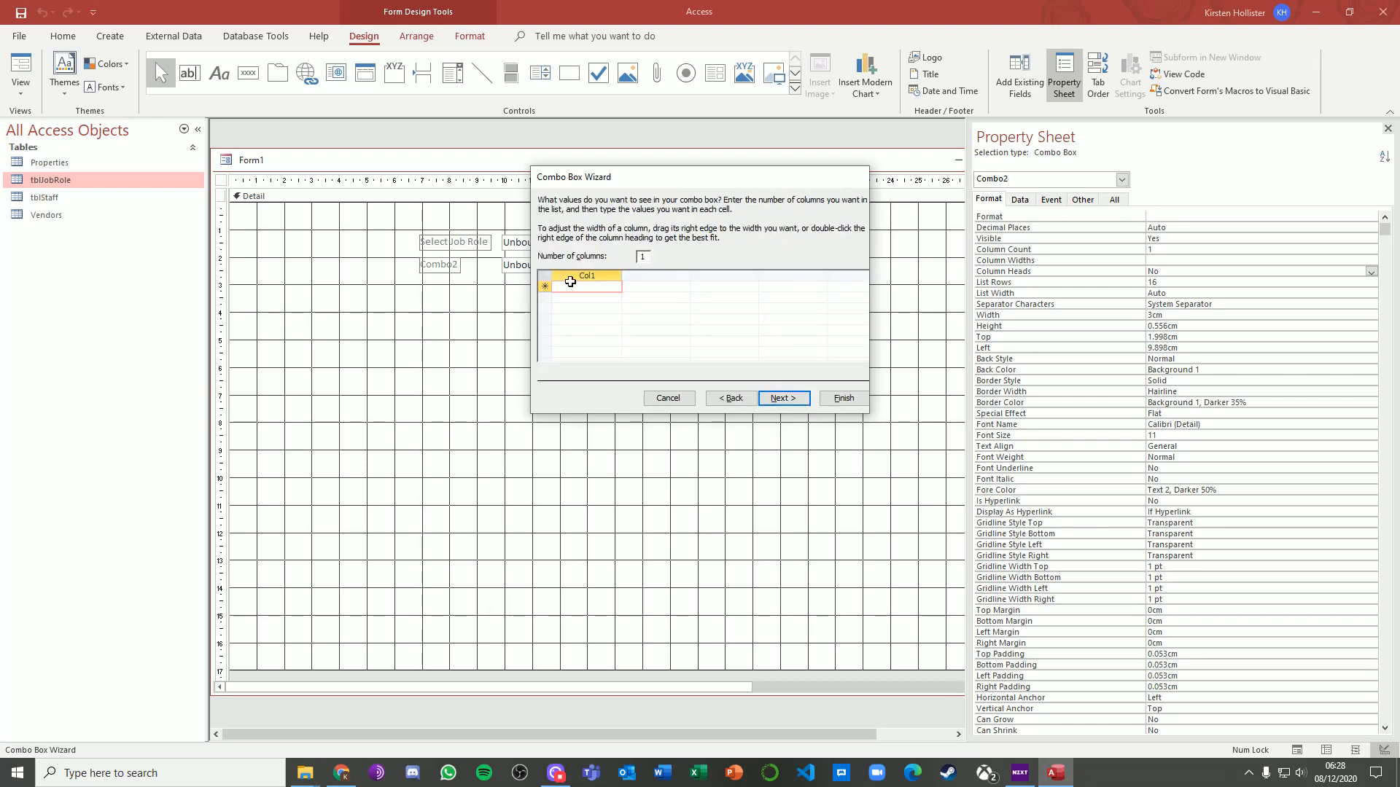
{"action": "type", "text": "Friday"}
{"action": "key", "text": "Return"}
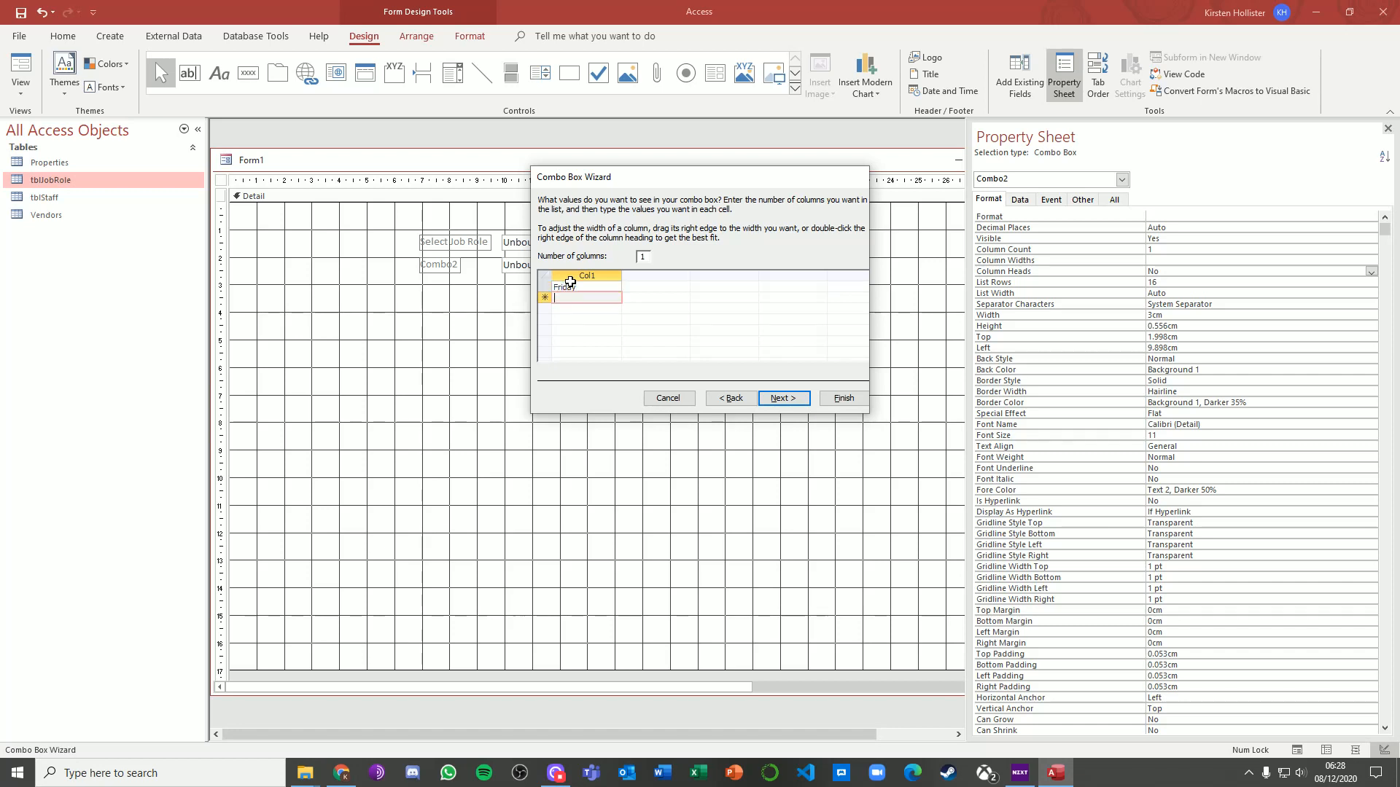
{"action": "type", "text": "Saturday"}
{"action": "key", "text": "Return"}
{"action": "type", "text": "q"}
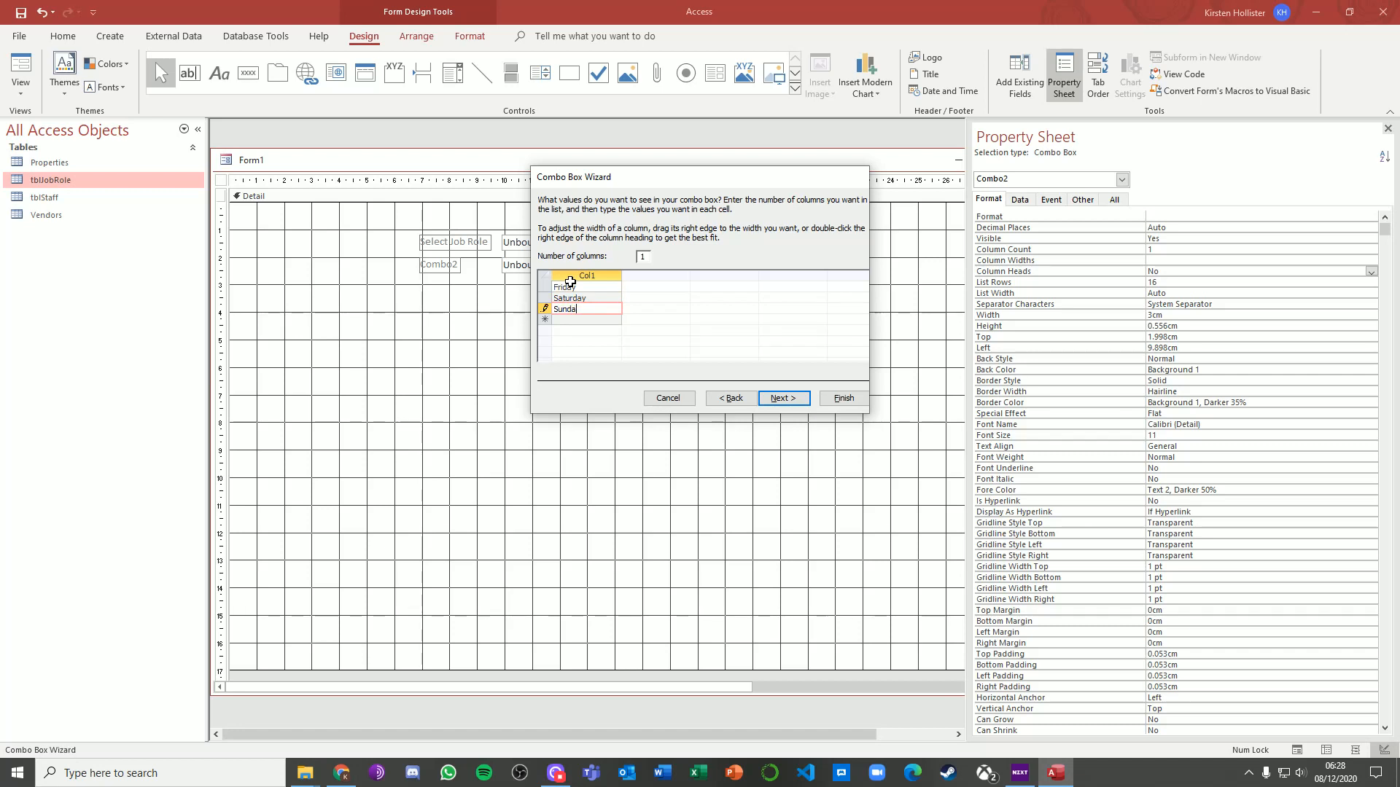
{"action": "left_click", "coordinate": [781, 401]}
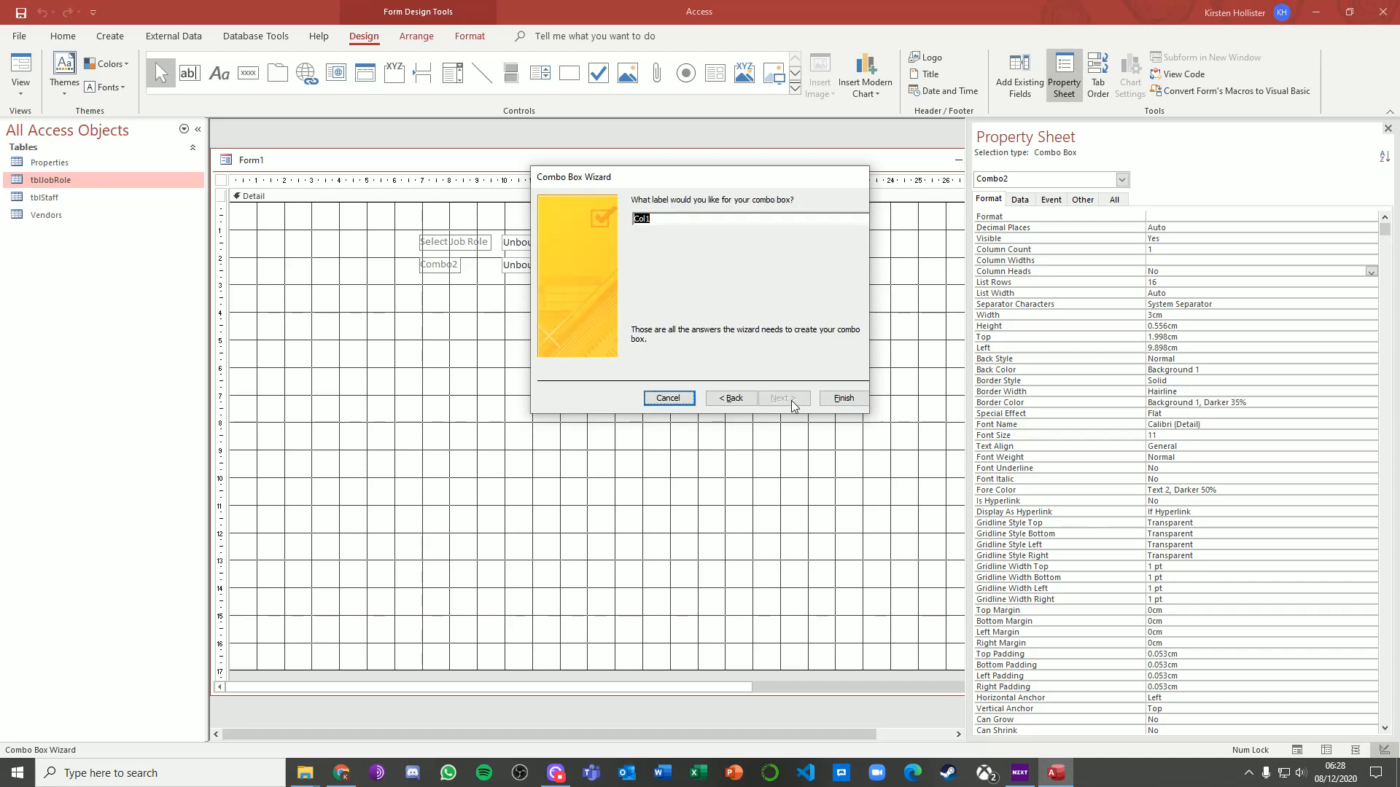
Set the second combo box's label to "Select day of week" in the wizard
{"action": "left_click", "coordinate": [650, 218]}
{"action": "left_click_drag", "start_coordinate": [651, 219], "coordinate": [439, 213]}
{"action": "type", "text": "Select day of week"}
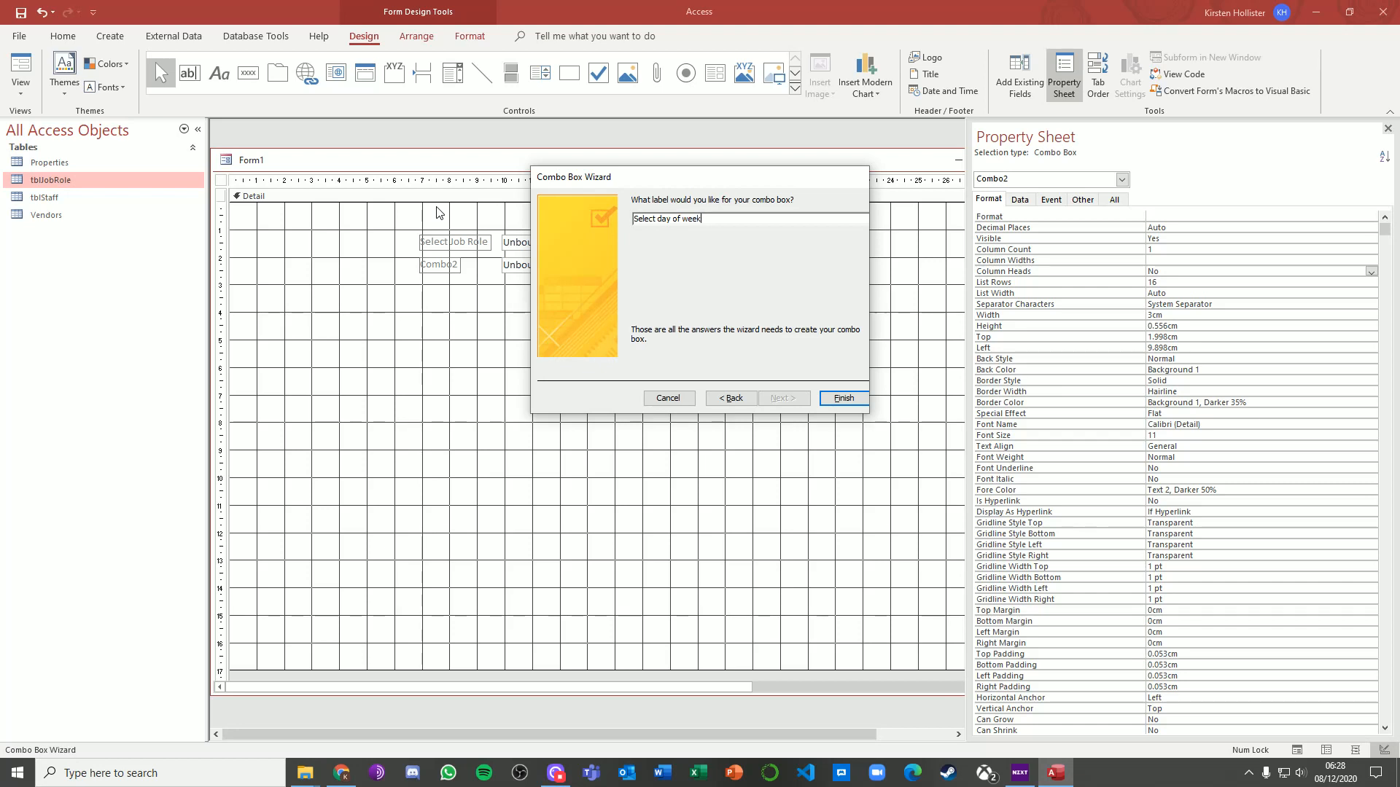
Finish the combo box wizard and extend both combo box labels leftwards so their text clears the boxes
{"action": "left_click", "coordinate": [844, 398]}
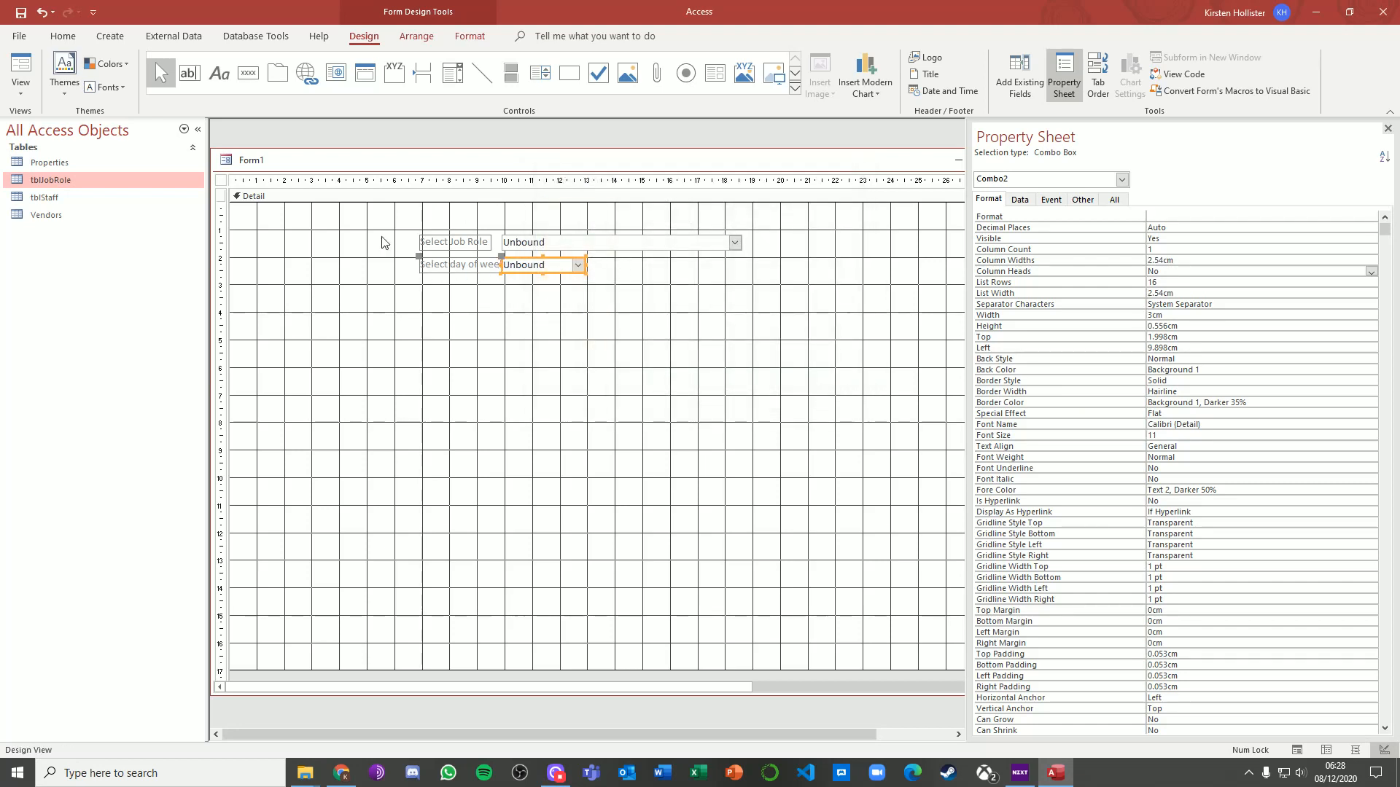
{"action": "left_click_drag", "start_coordinate": [374, 228], "coordinate": [432, 298]}
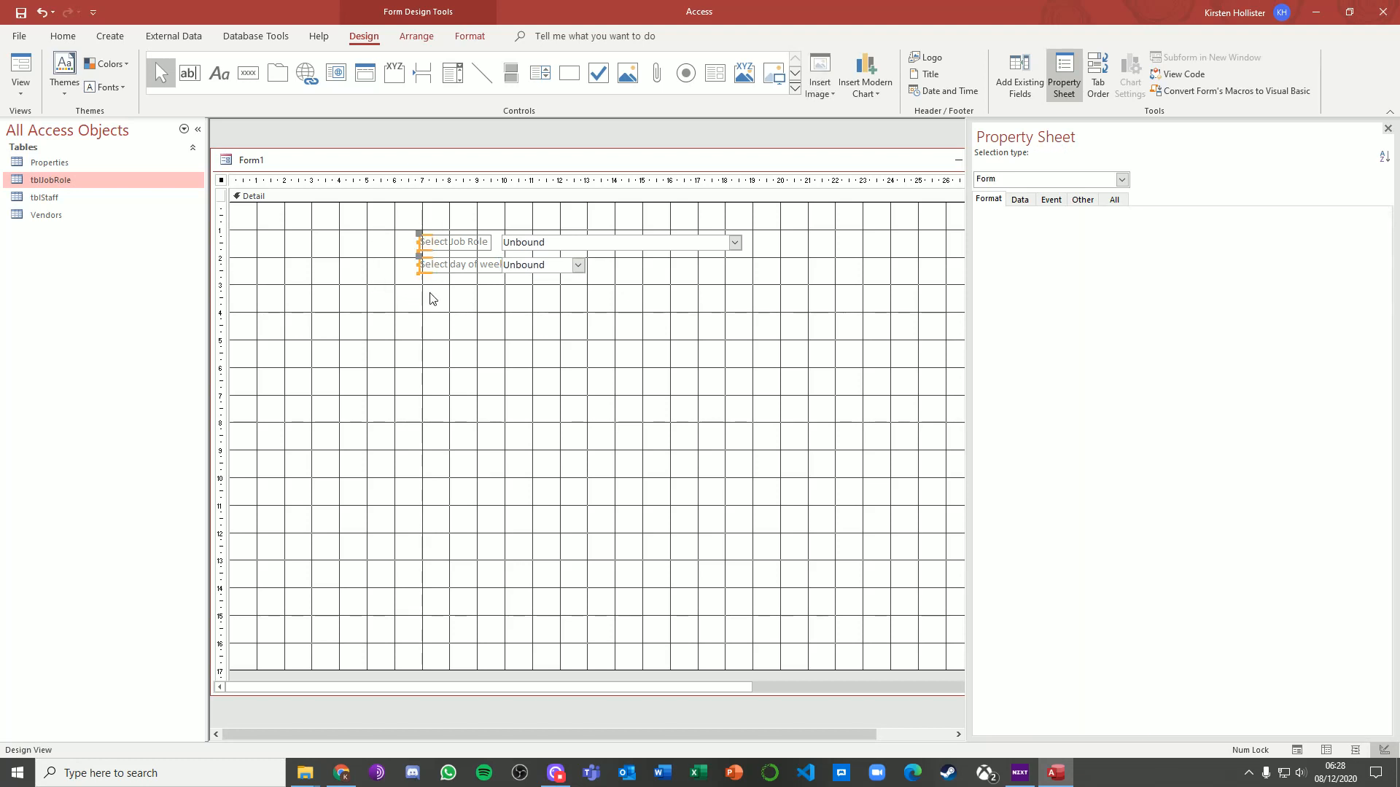
{"action": "left_click_drag", "start_coordinate": [419, 242], "coordinate": [336, 242]}
{"action": "left_click", "coordinate": [463, 327]}
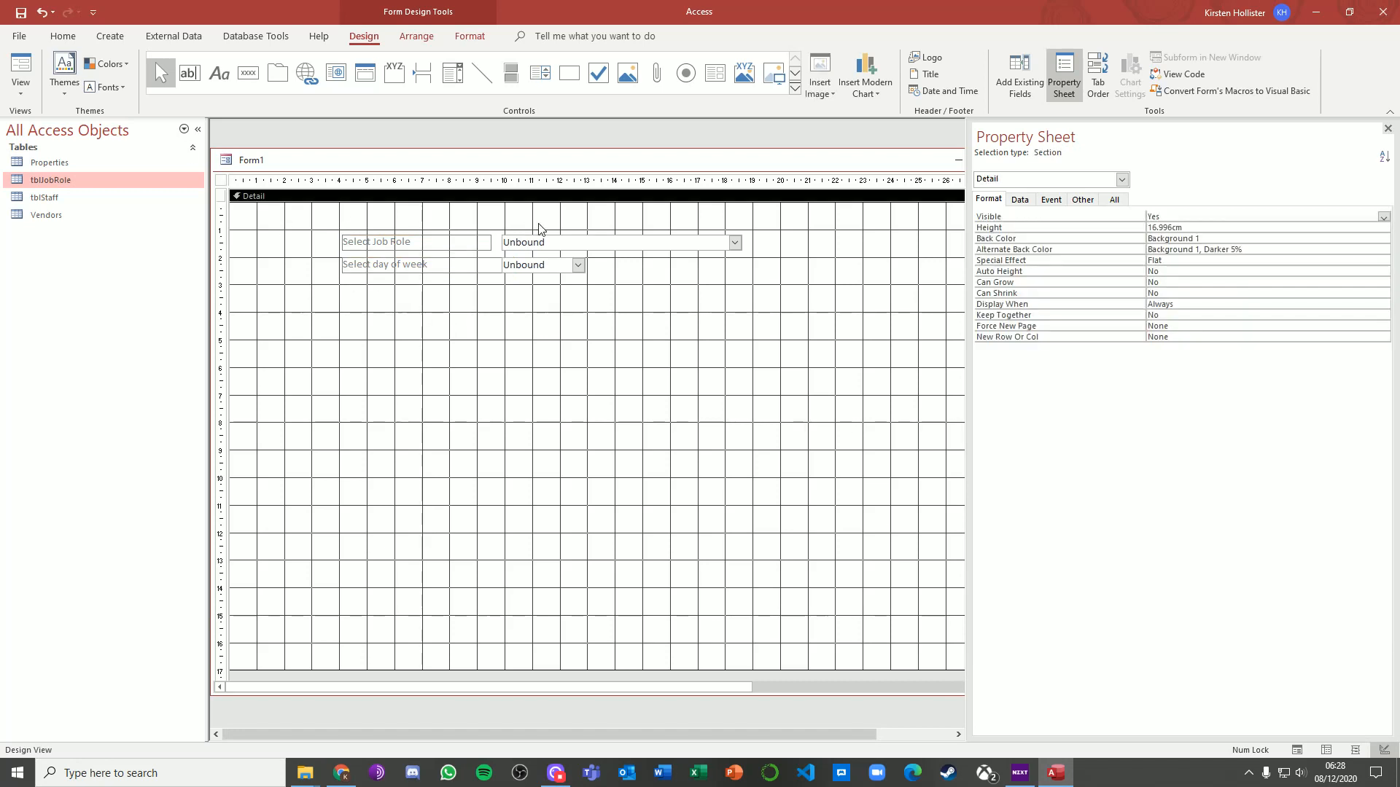
Widen the day-of-week combo box to match the width of the job role combo box above it
{"action": "left_click", "coordinate": [581, 269]}
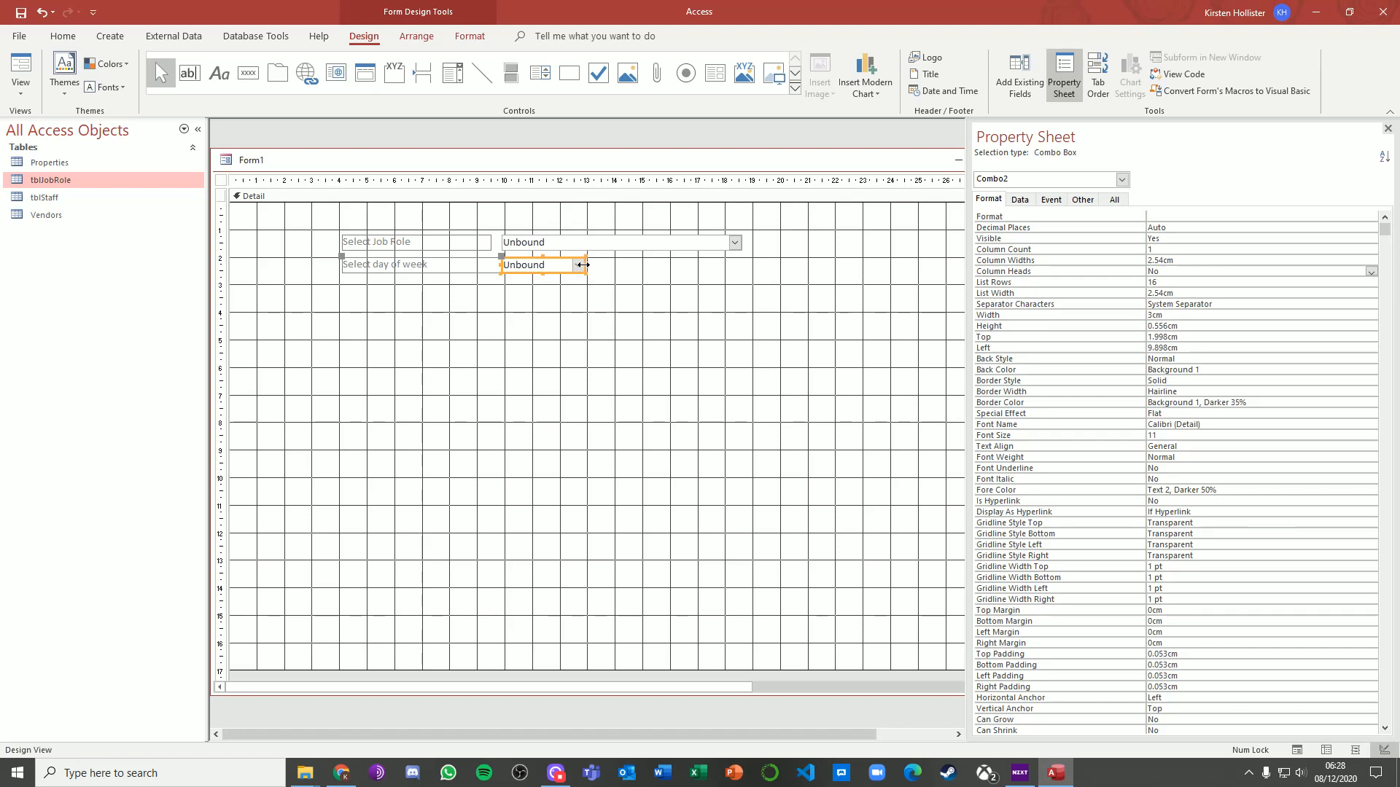
{"action": "left_click_drag", "start_coordinate": [584, 264], "coordinate": [742, 264]}
{"action": "left_click", "coordinate": [719, 315]}
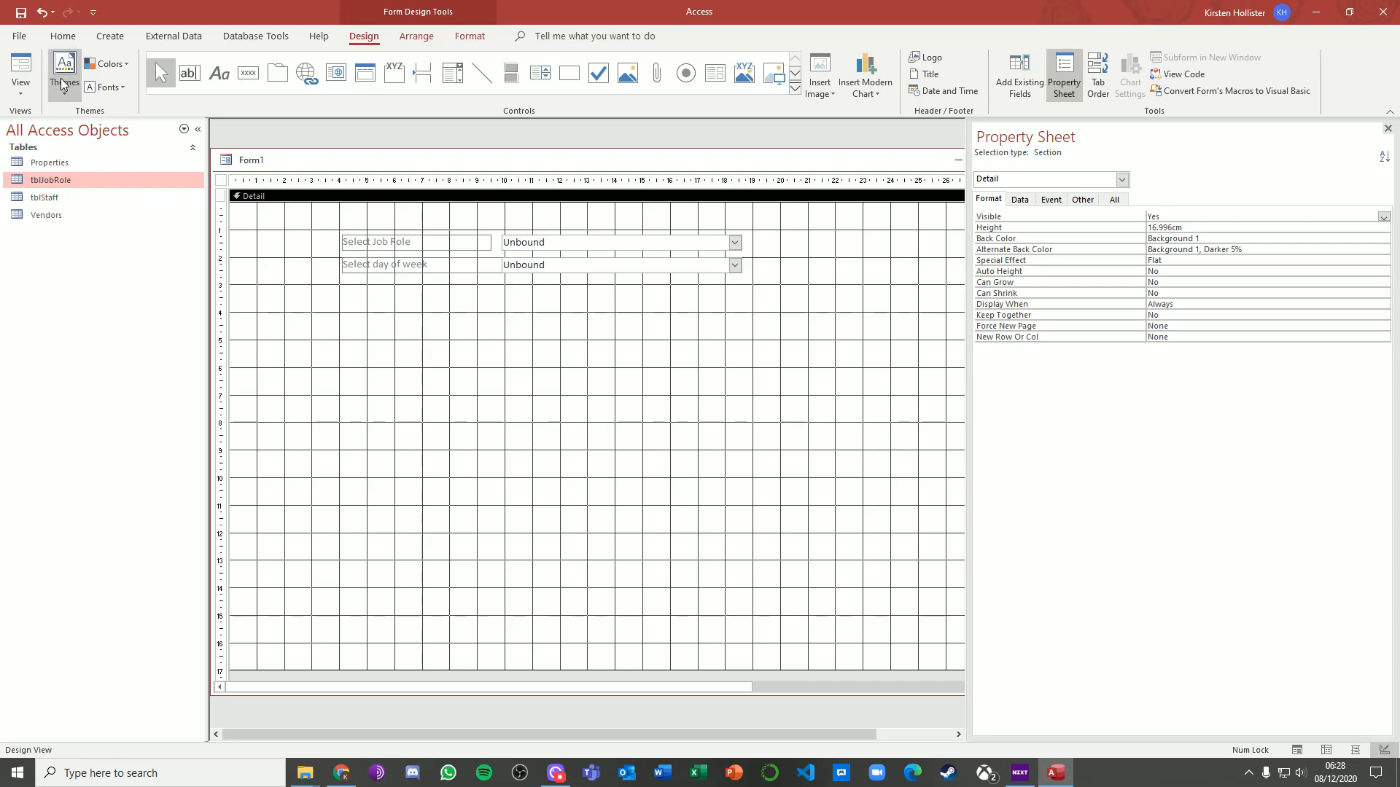
Test the form in Form View by choosing Manager as the job role and Saturday as the day
{"action": "left_click", "coordinate": [25, 67]}
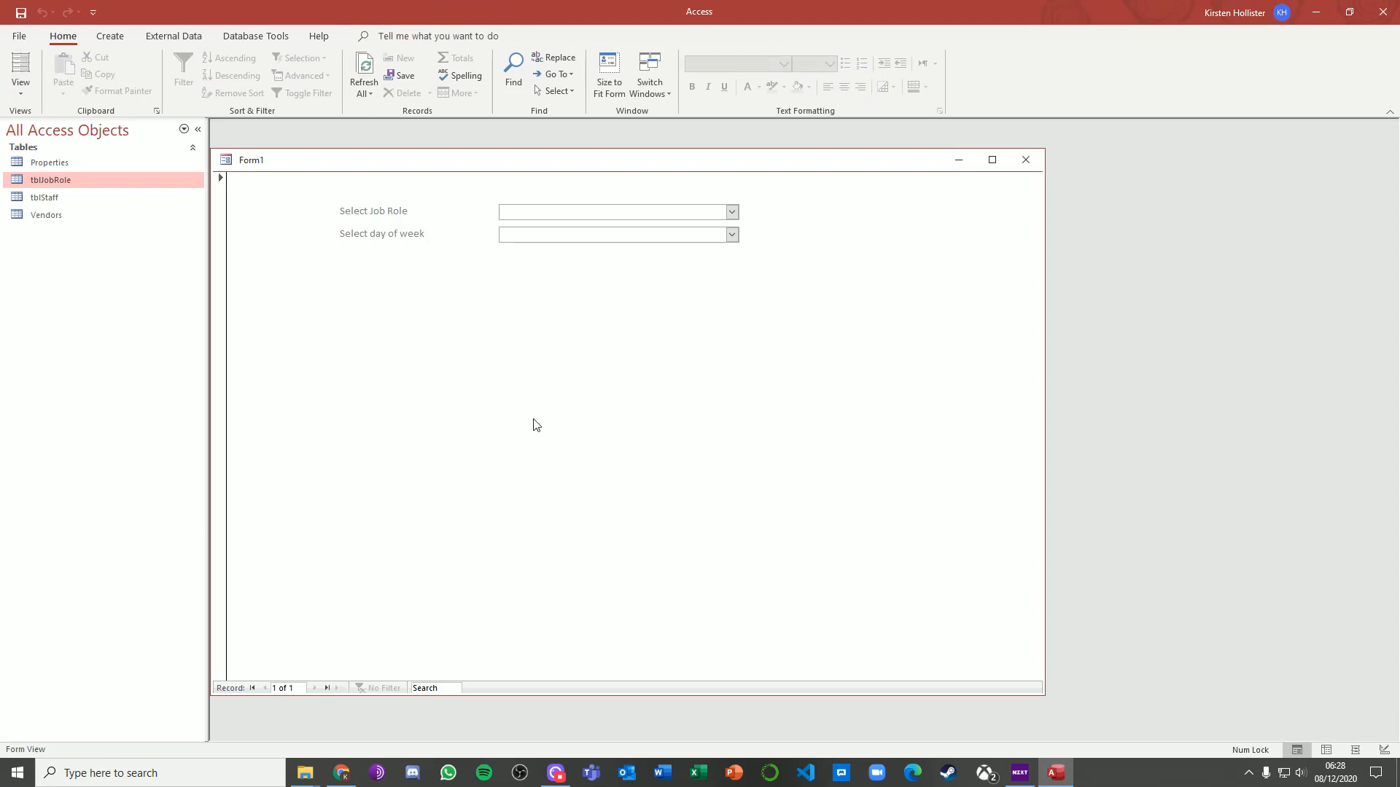
{"action": "left_click", "coordinate": [732, 213]}
{"action": "left_click", "coordinate": [621, 241]}
{"action": "left_click", "coordinate": [732, 235]}
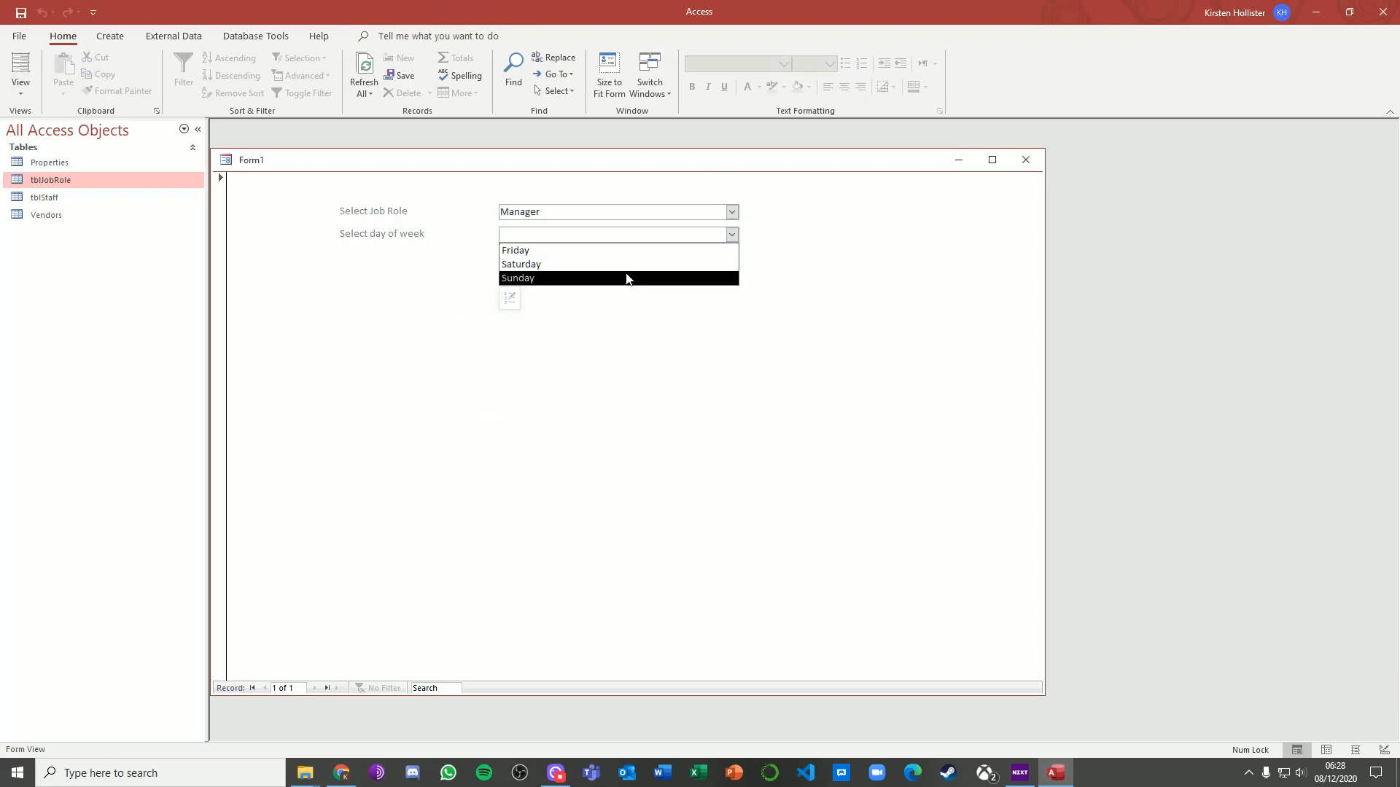
{"action": "left_click", "coordinate": [626, 265]}
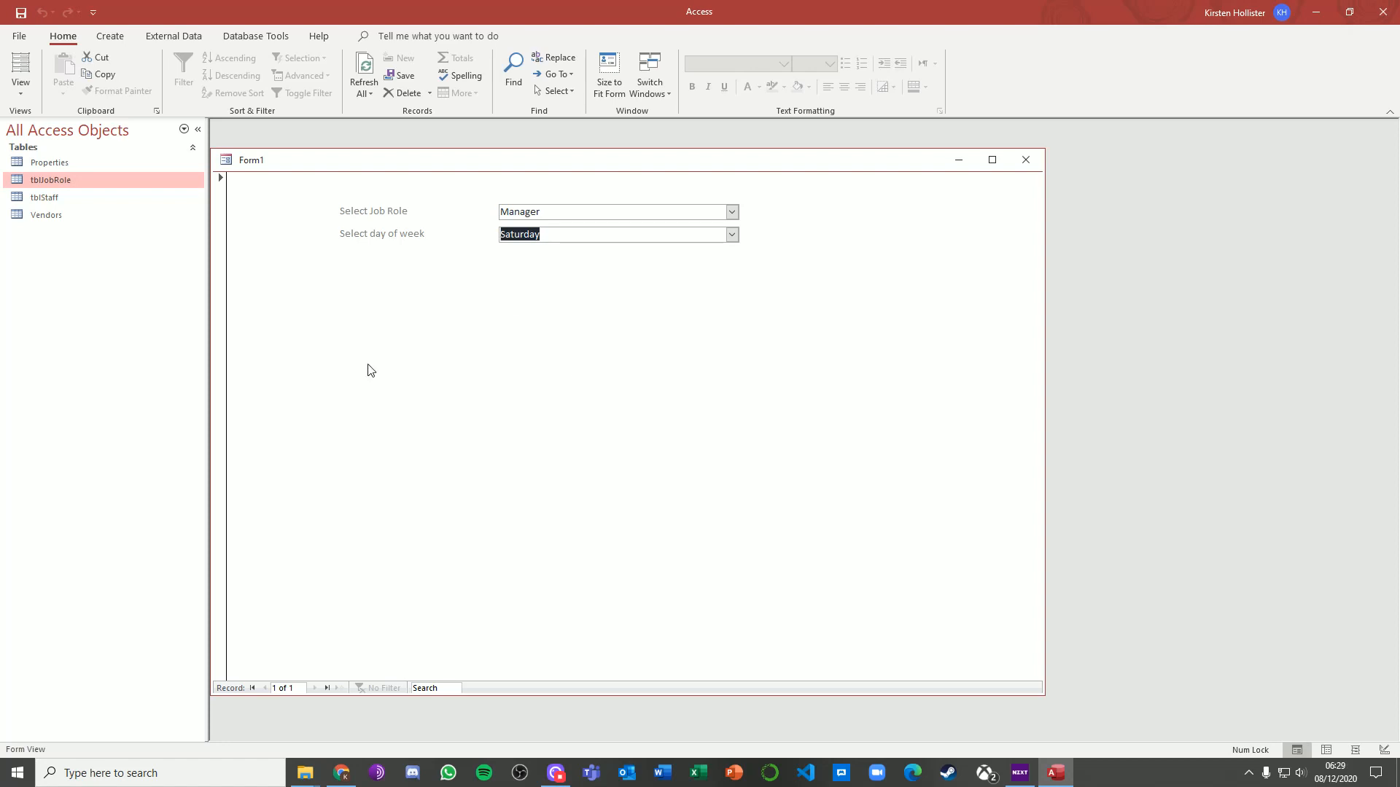
Return the form to Design View and save it as frmShowStaffAvailability
{"action": "left_click", "coordinate": [29, 92]}
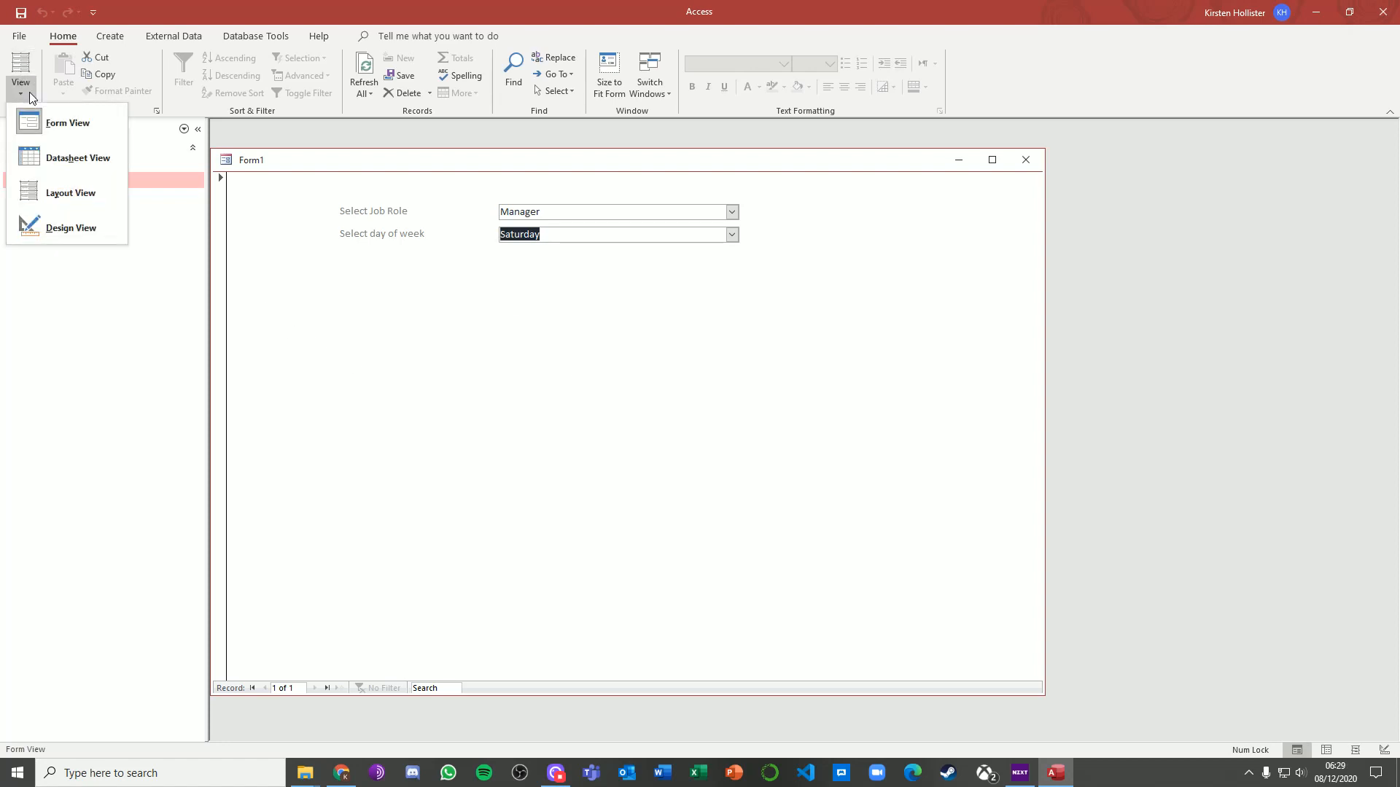
{"action": "left_click", "coordinate": [49, 221]}
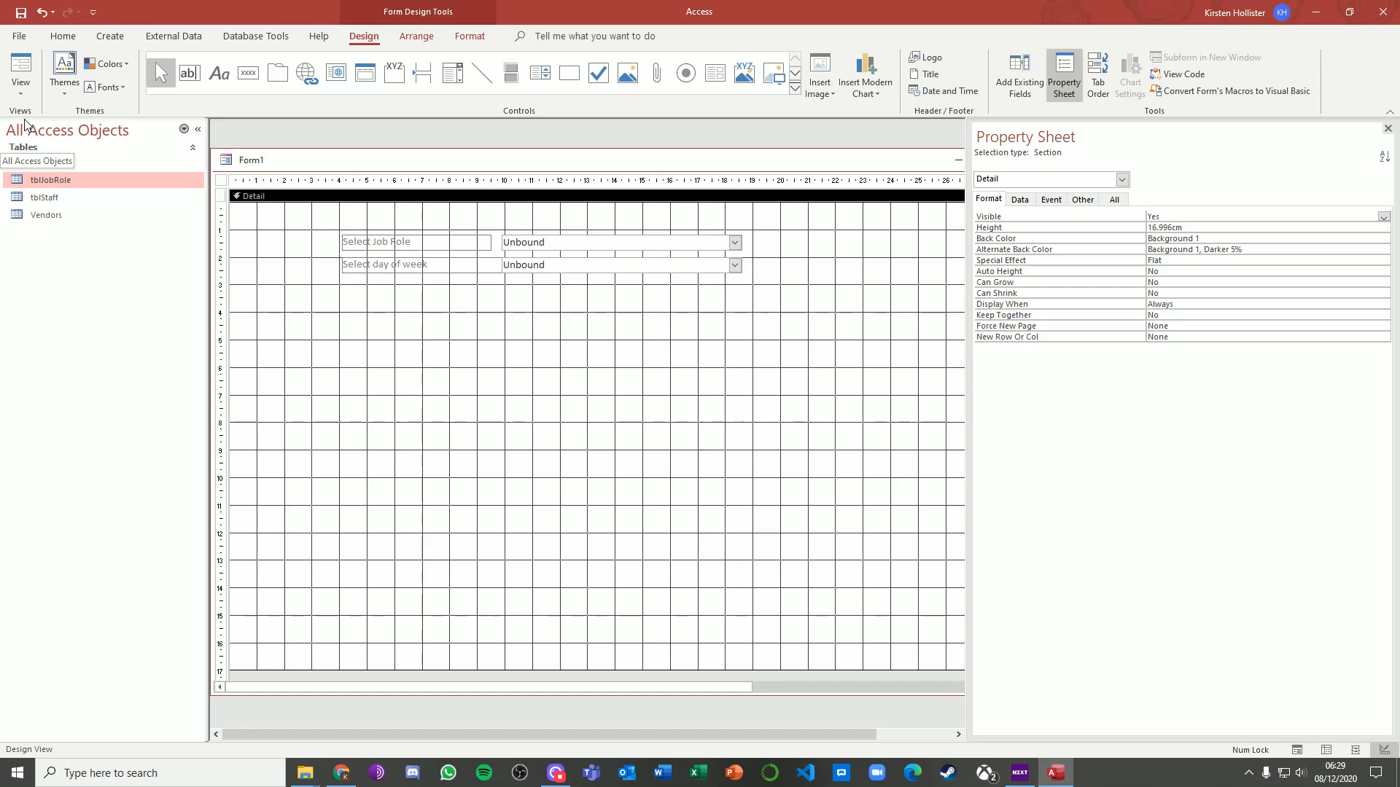
{"action": "key", "text": "ctrl+s"}
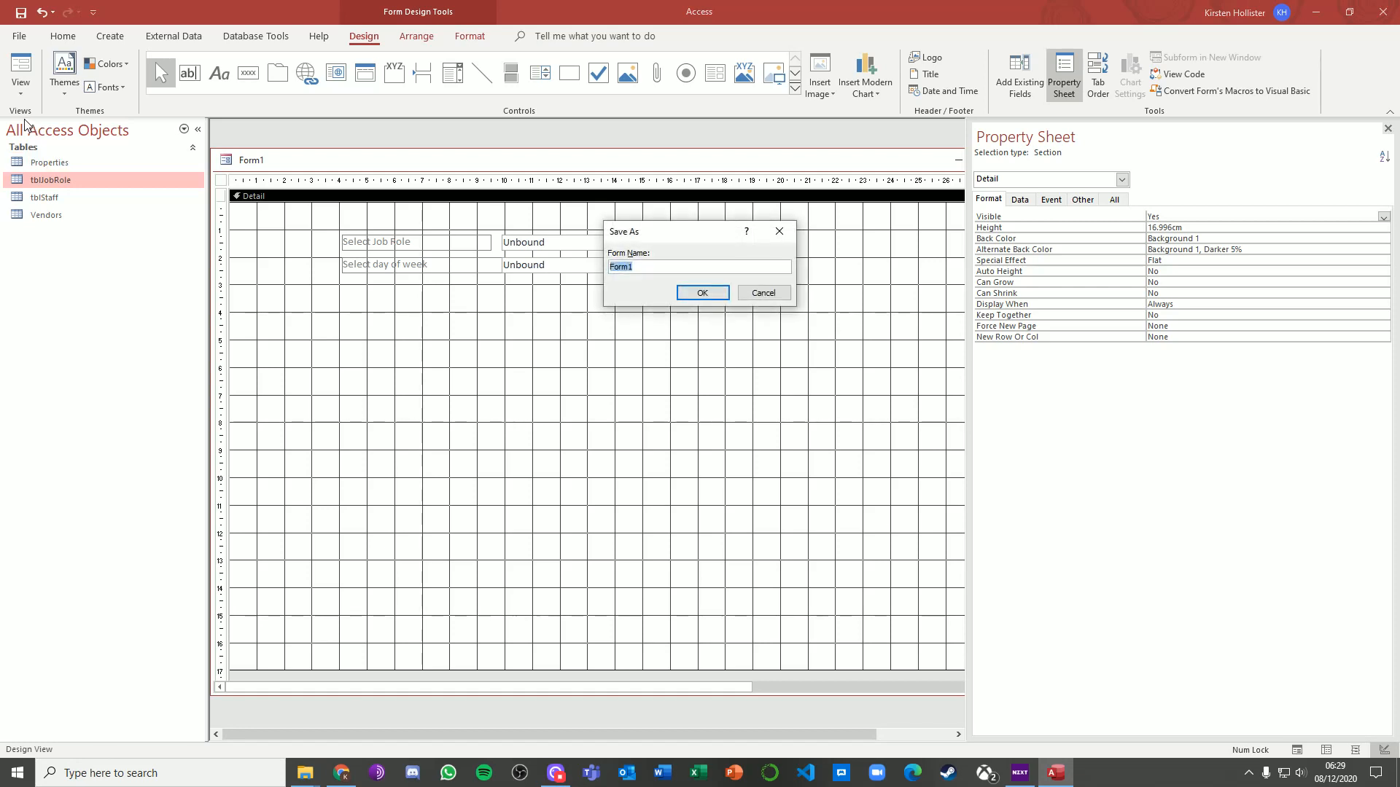
{"action": "type", "text": "frmShowStaffAvailability"}
{"action": "key", "text": "Return"}
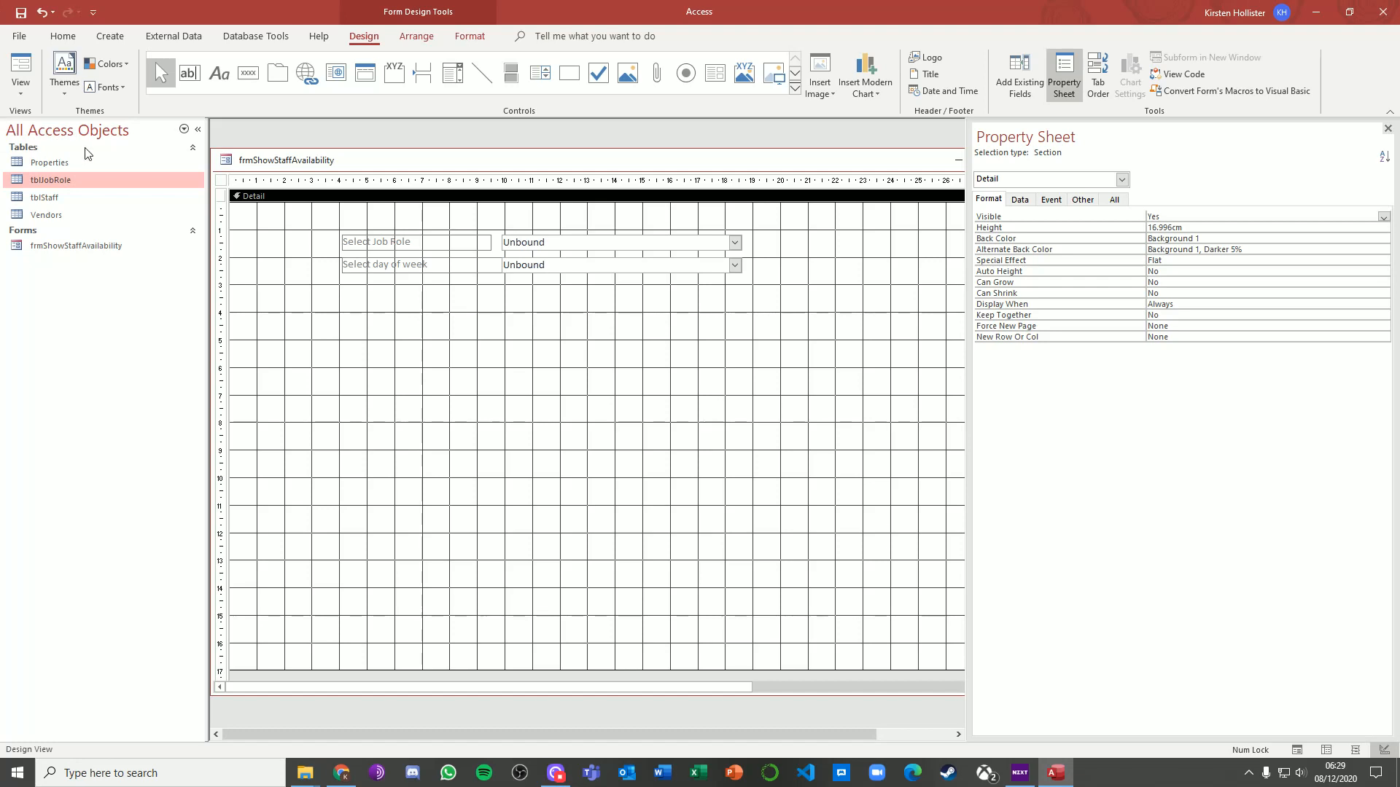
Create a new query in Design View based on the tblStaff table
{"action": "left_click", "coordinate": [110, 38]}
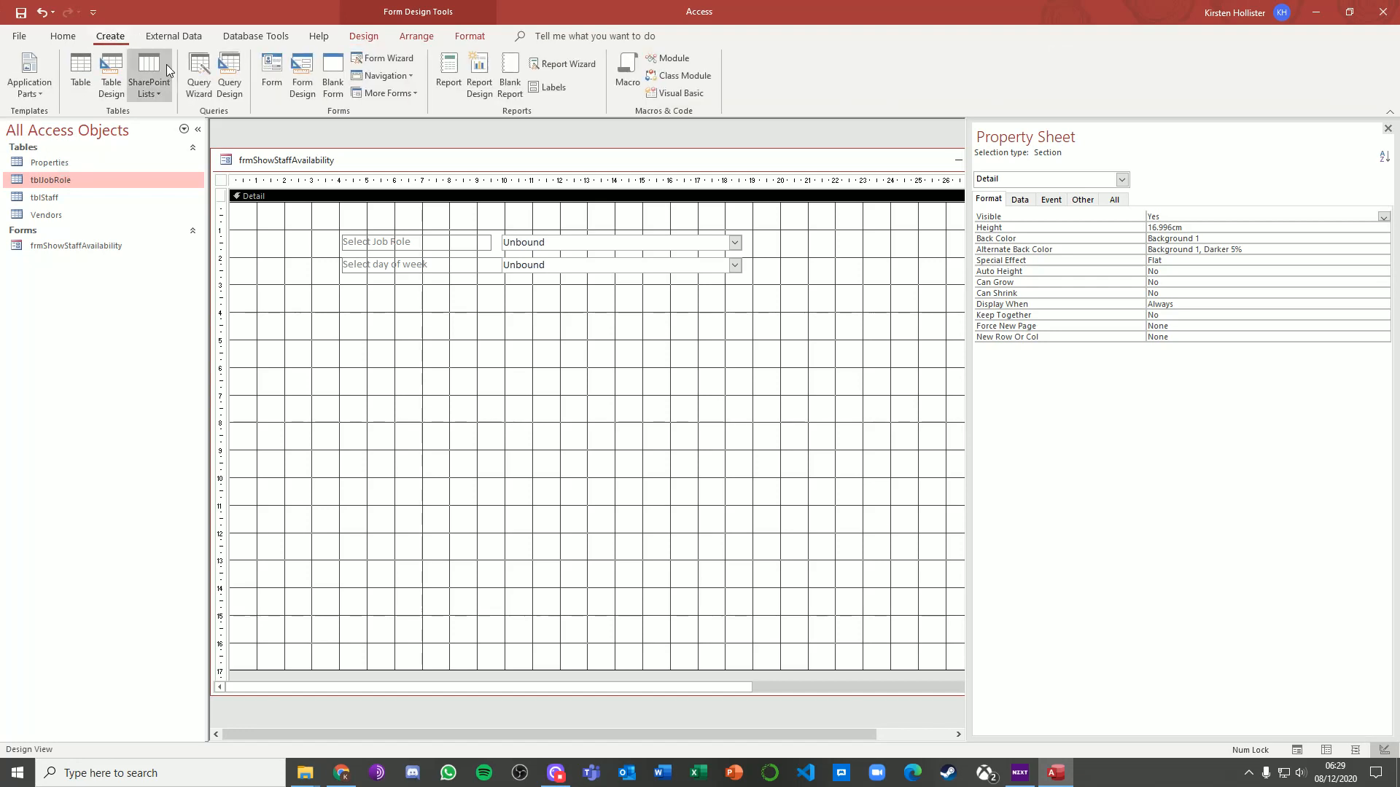
{"action": "left_click", "coordinate": [238, 68]}
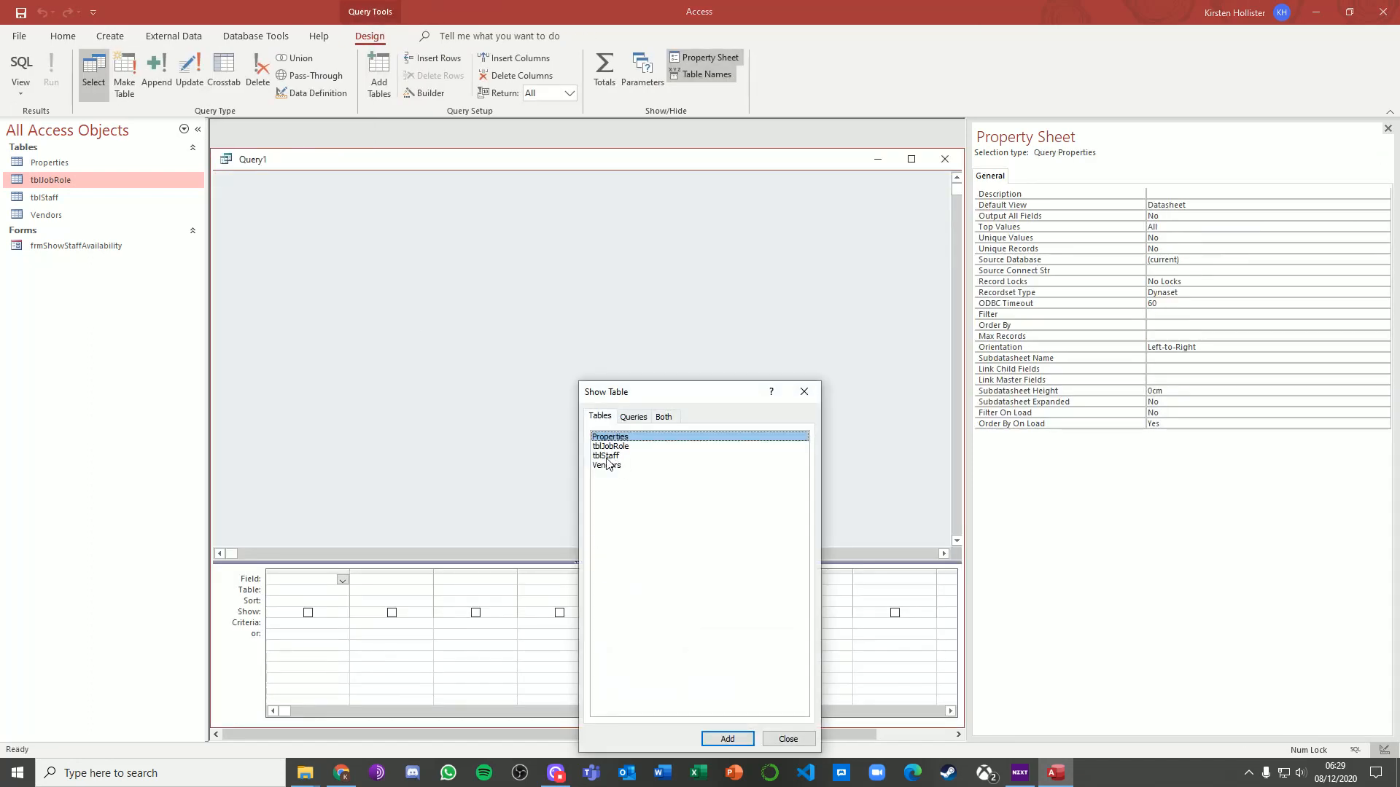
{"action": "left_click", "coordinate": [606, 457]}
{"action": "double_click", "coordinate": [607, 456]}
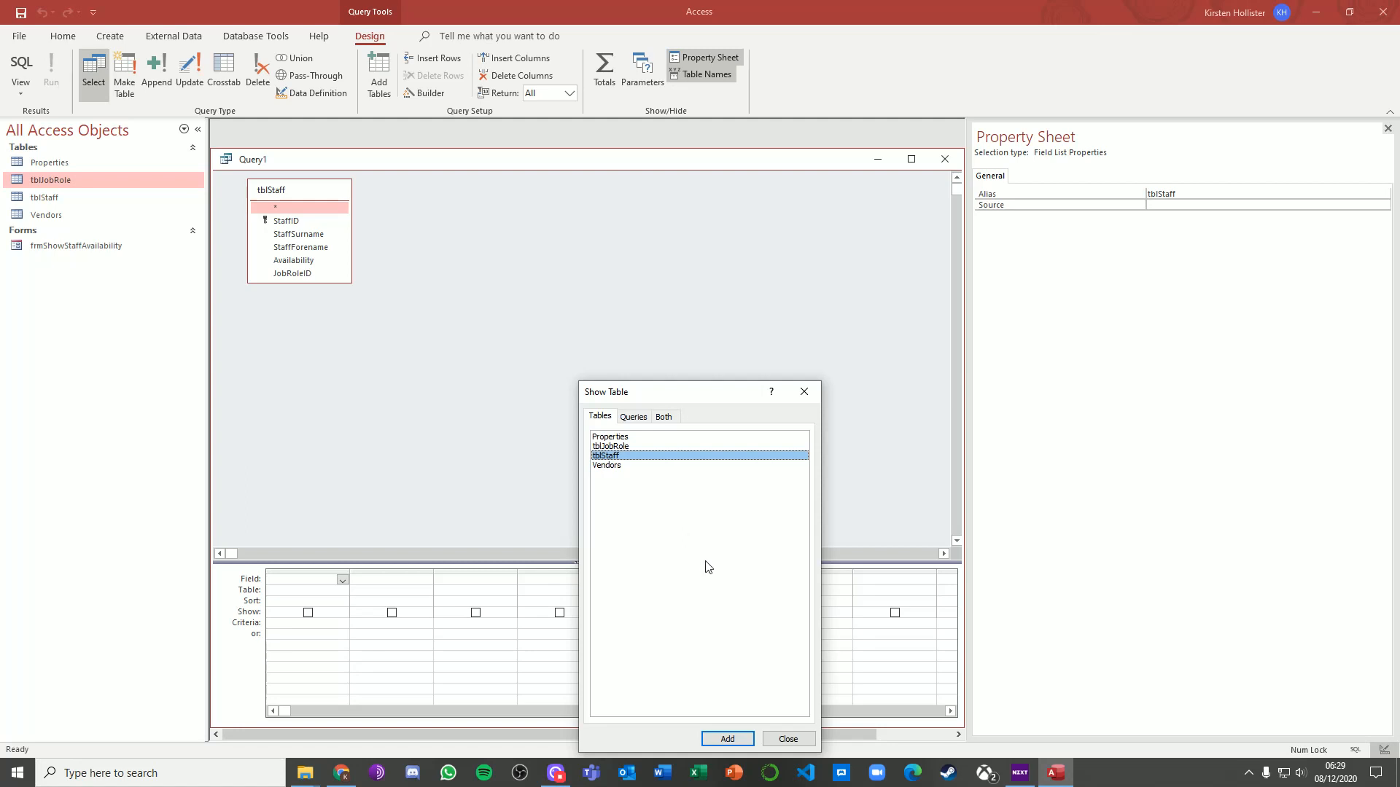
{"action": "left_click", "coordinate": [788, 739]}
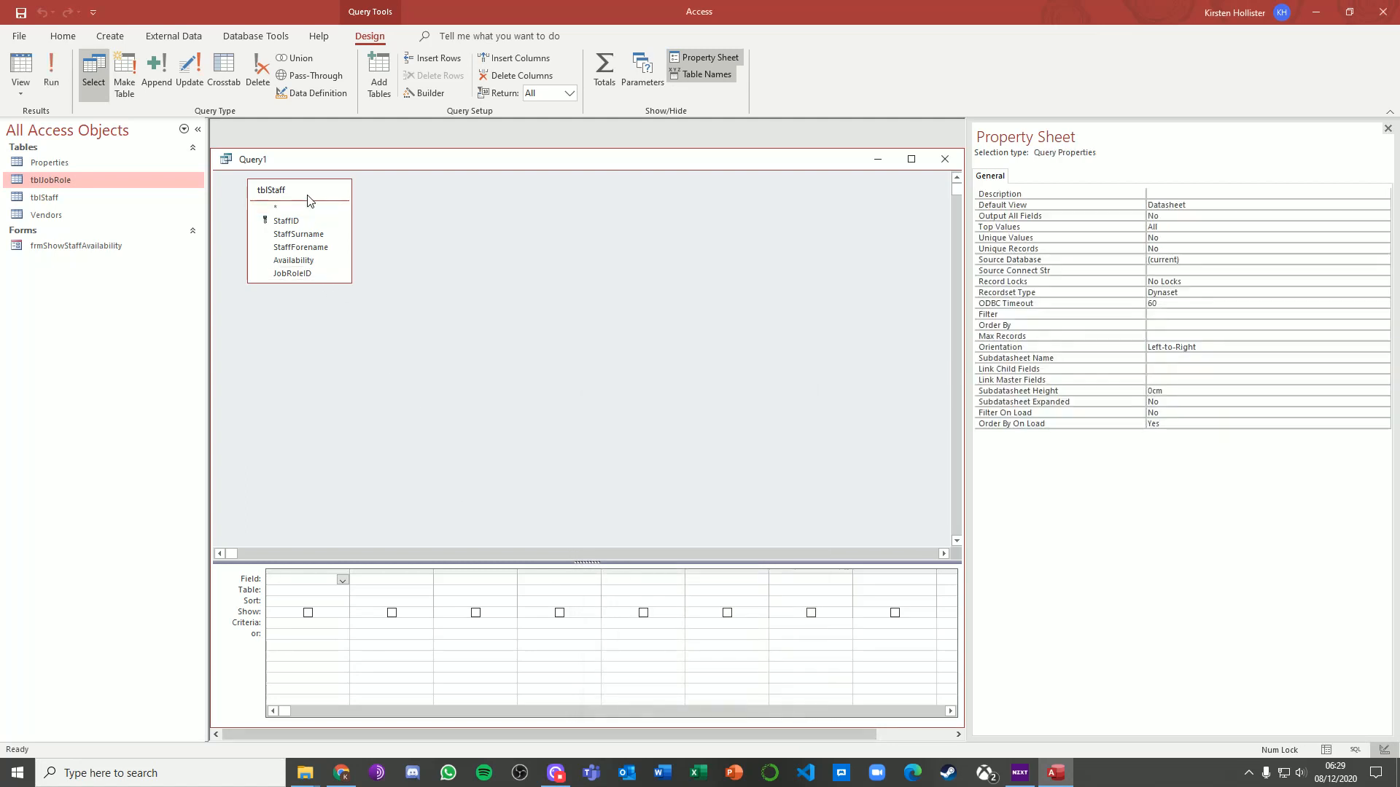
{"action": "double_click", "coordinate": [322, 207]}
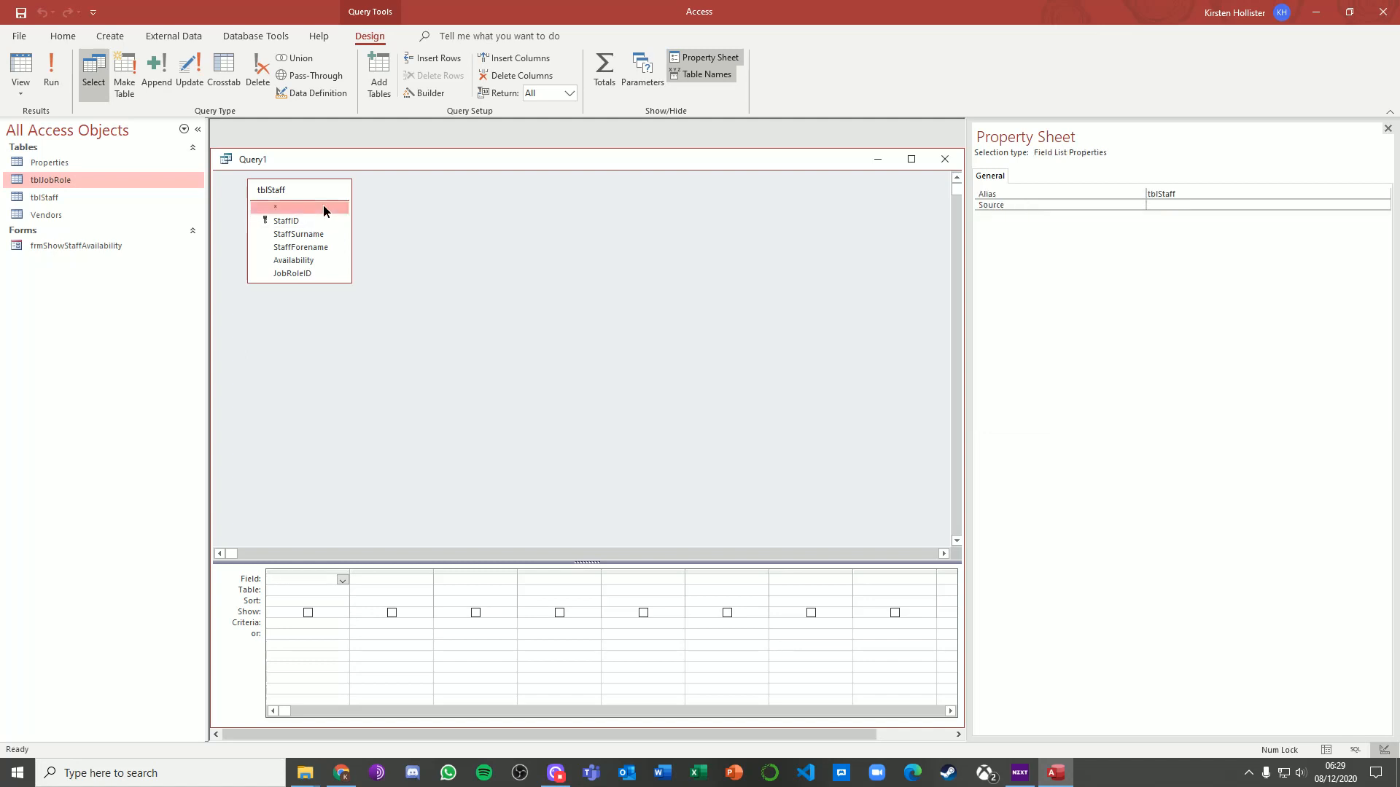
{"action": "left_click", "coordinate": [289, 572]}
{"action": "key", "text": "Delete"}
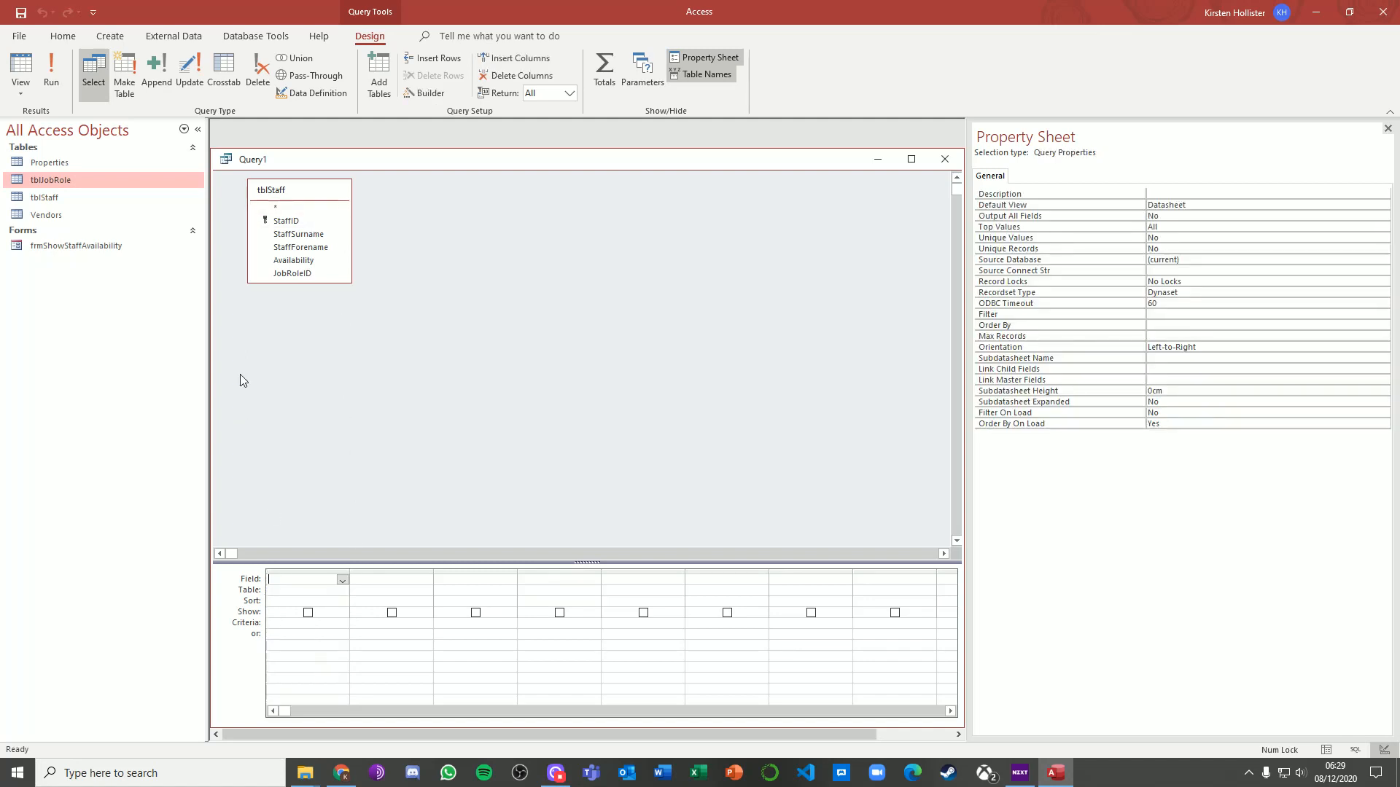
Add the tblStaff fields StaffID, StaffSurname, StaffForename, Availability and JobRoleID to the query grid
{"action": "left_click", "coordinate": [320, 221]}
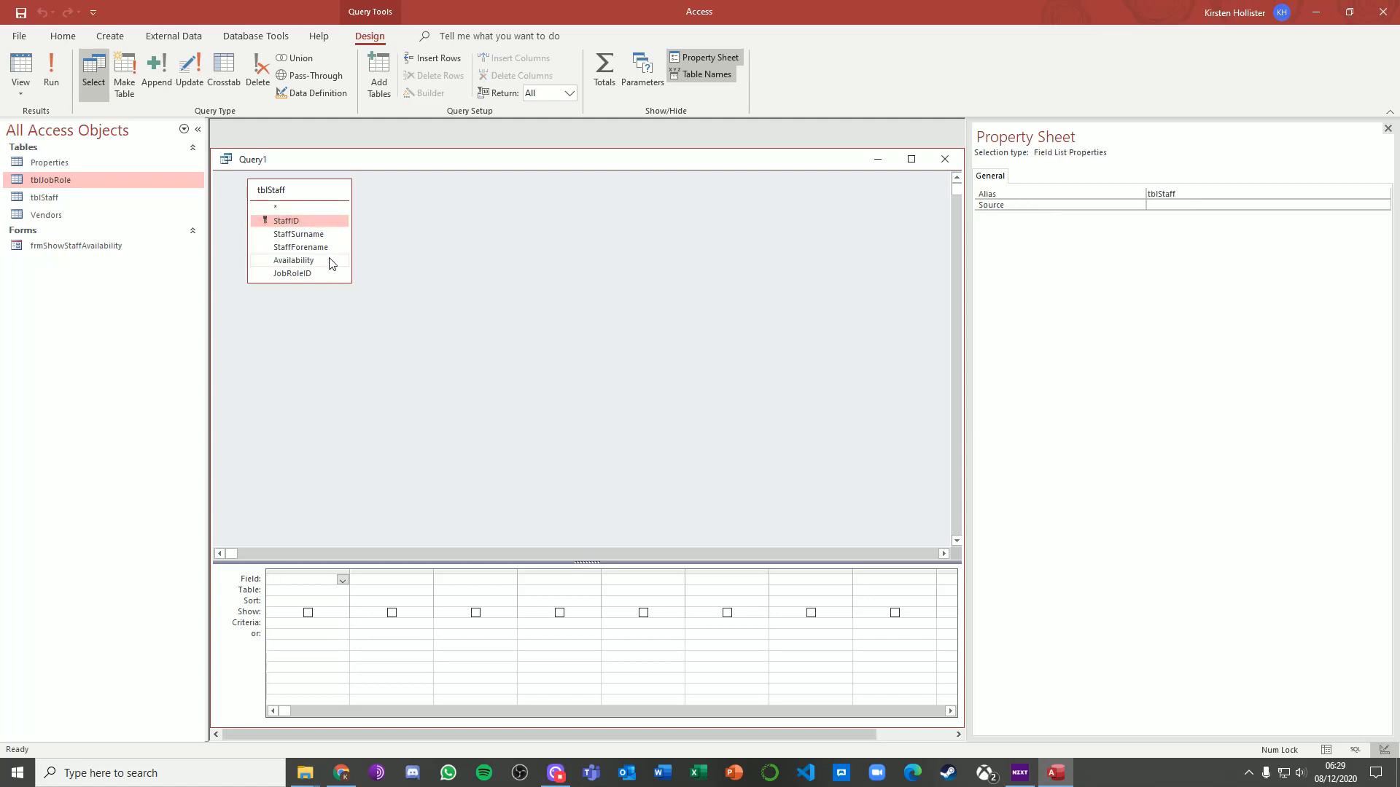
{"action": "left_click", "coordinate": [313, 272], "text": "shift"}
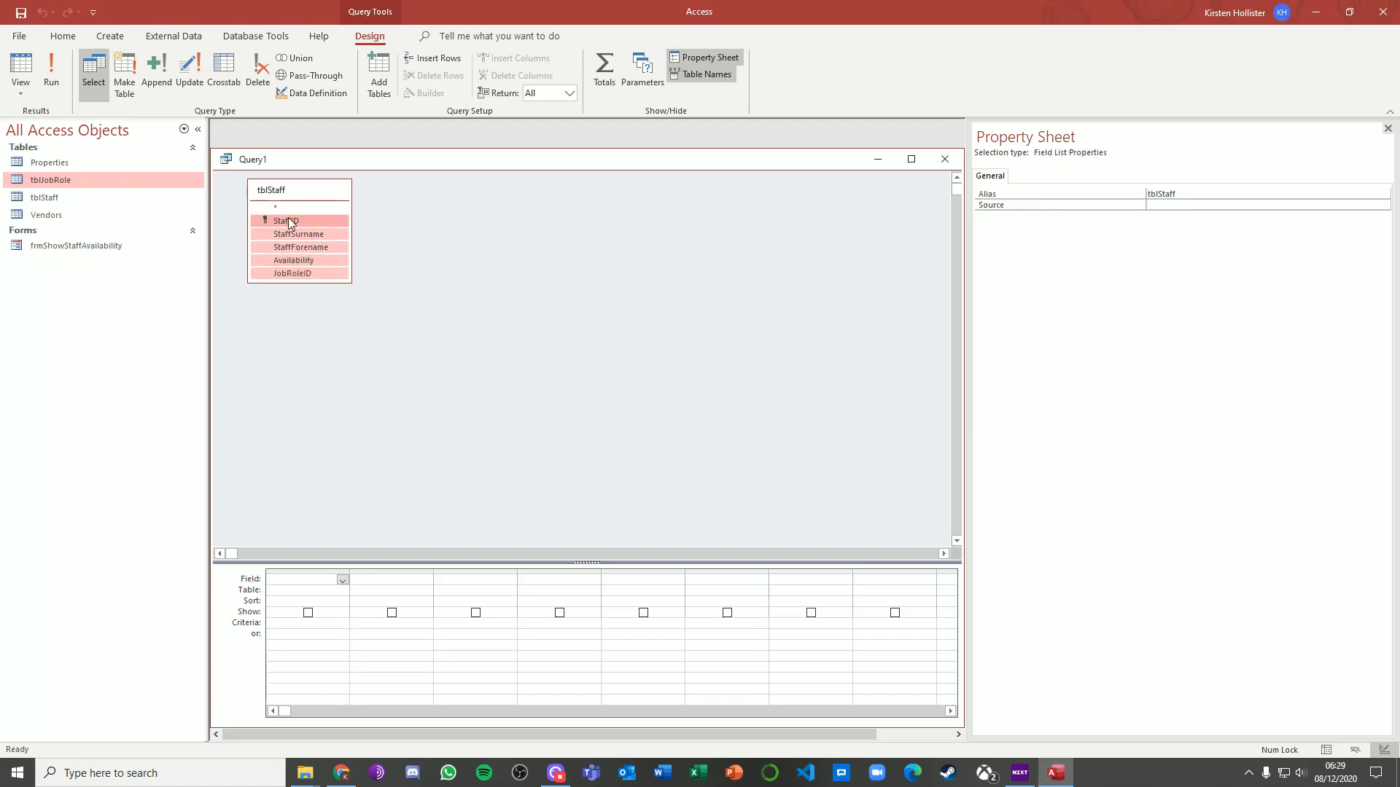
{"action": "left_click_drag", "start_coordinate": [284, 232], "coordinate": [289, 584]}
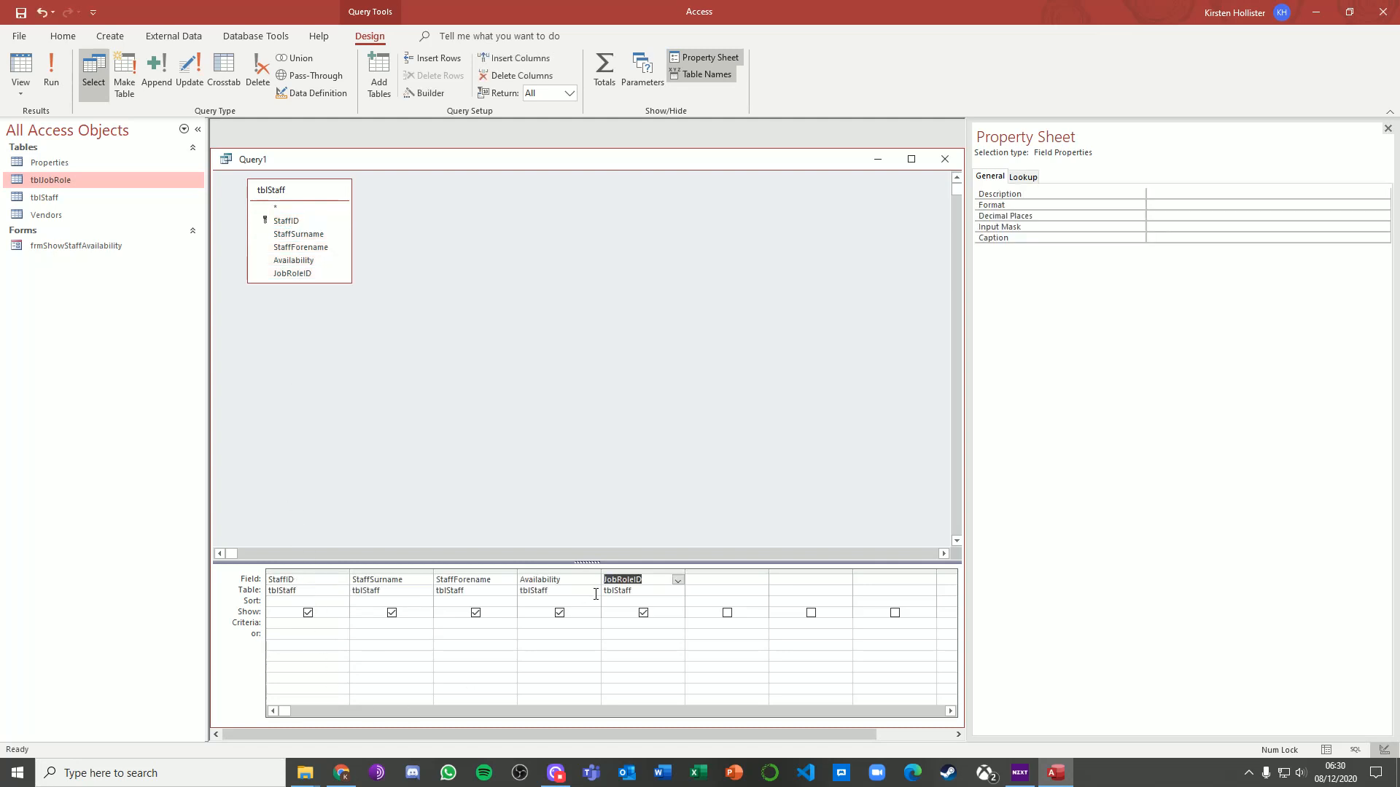
Save the query as qryShowStaff
{"action": "left_click", "coordinate": [523, 623]}
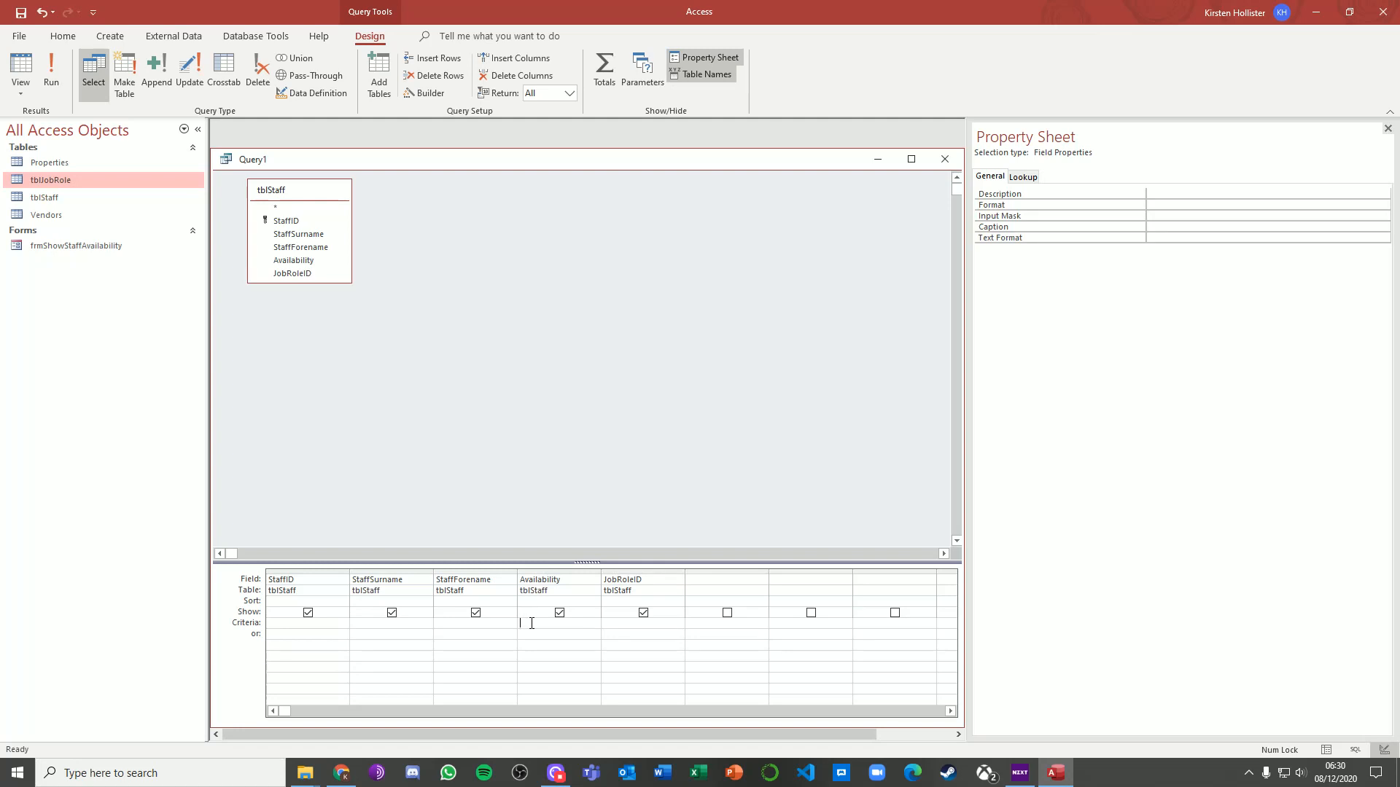
{"action": "key", "text": "ctrl+s"}
{"action": "type", "text": "qryShowStaff"}
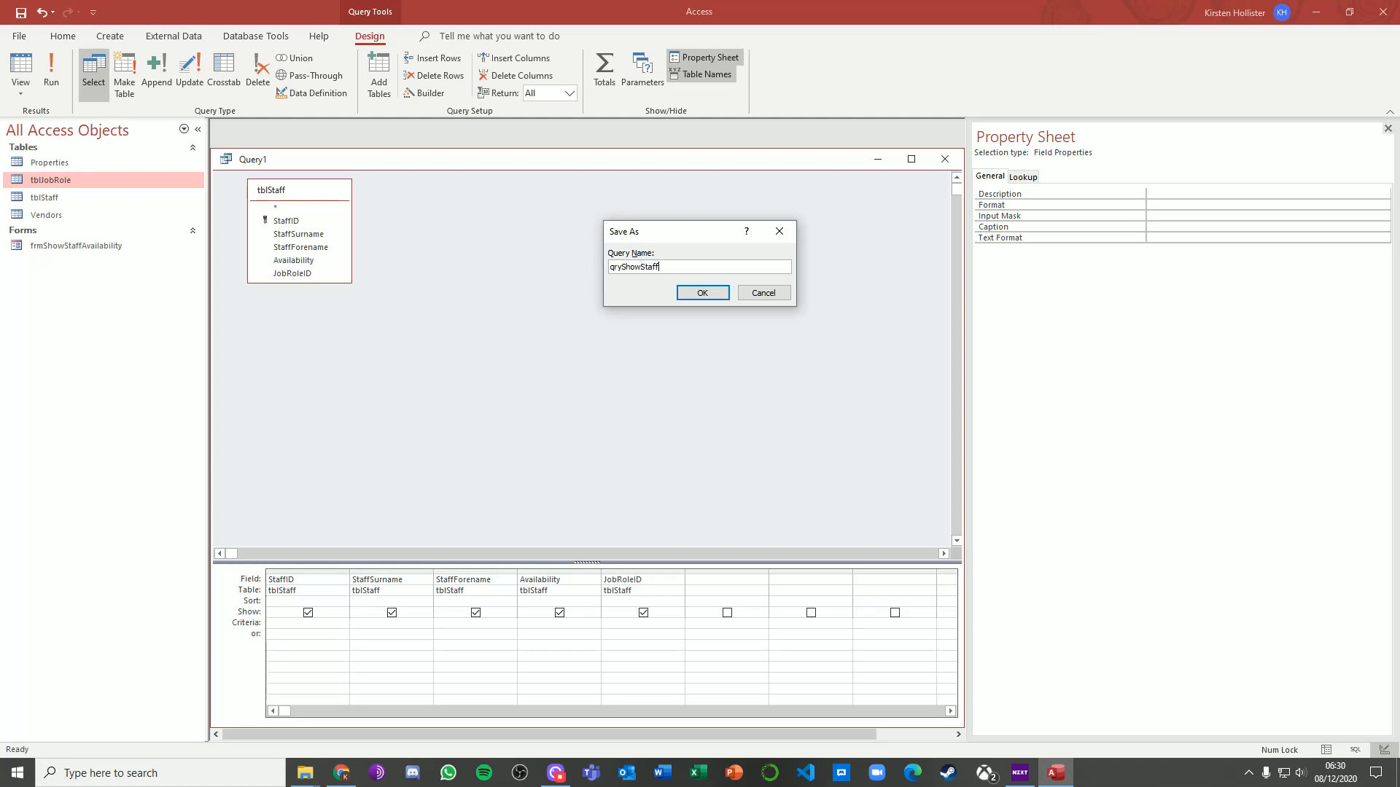
{"action": "left_click", "coordinate": [702, 291]}
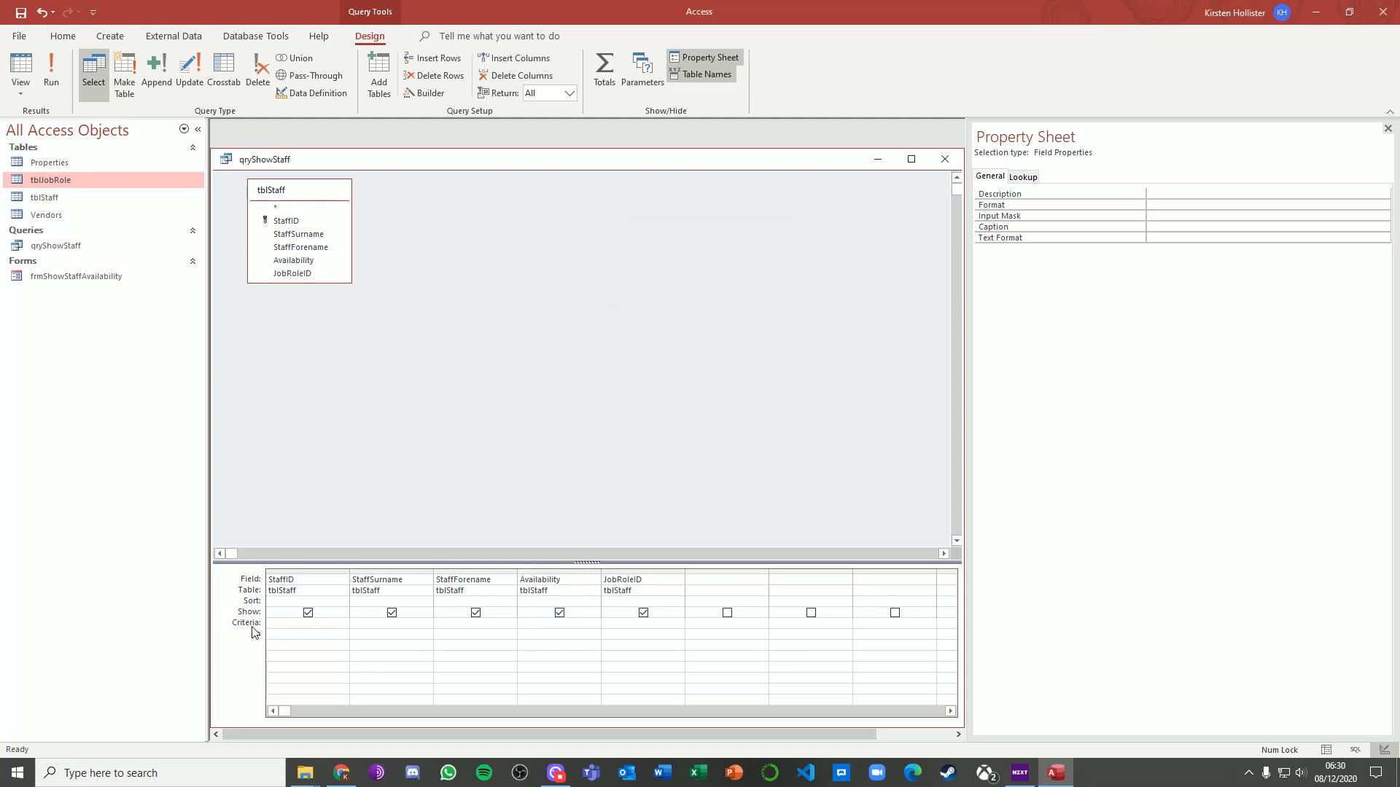
Build the Availability criterion in the Expression Builder as Forms![frmShowStaffAvailability]![Combo2]
{"action": "left_click", "coordinate": [542, 625]}
{"action": "left_click", "coordinate": [430, 93]}
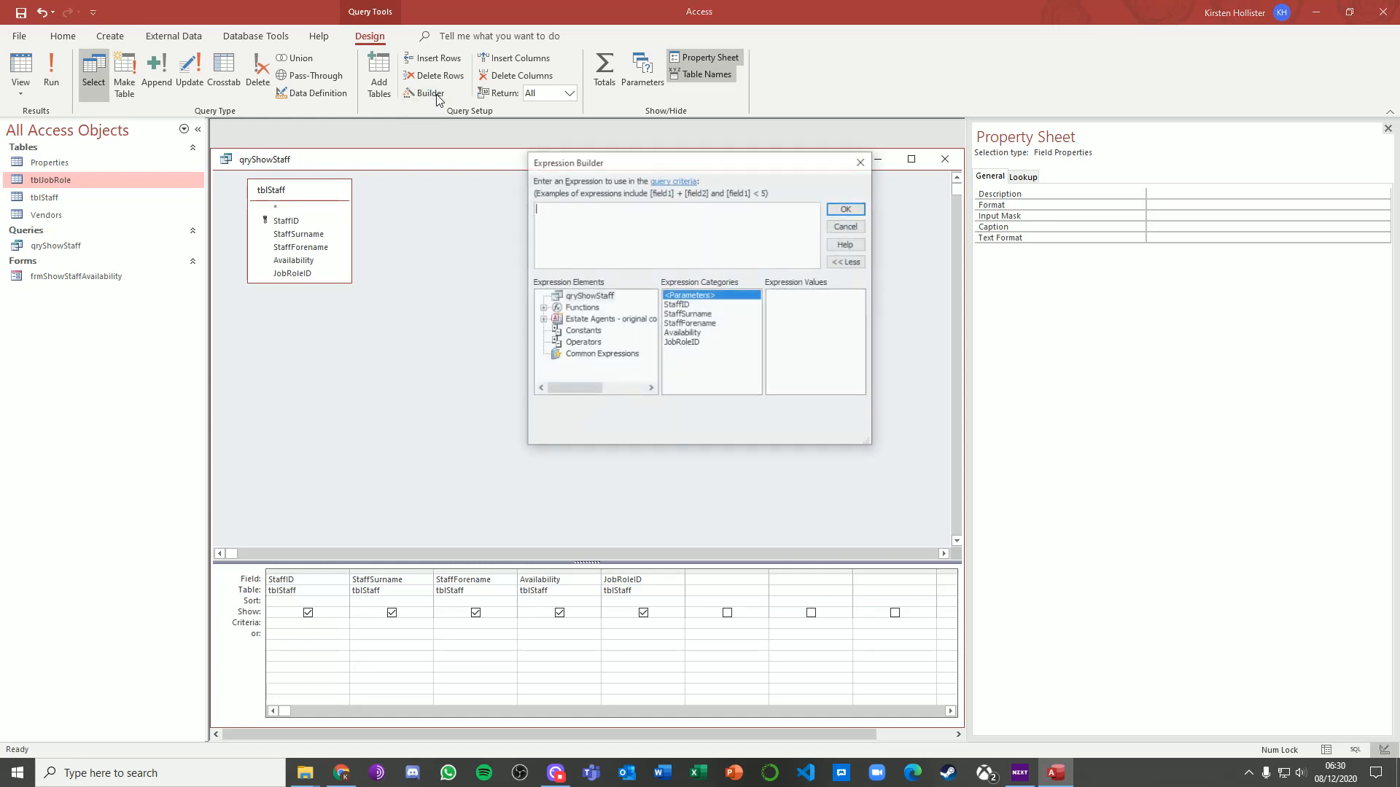
{"action": "left_click", "coordinate": [542, 319]}
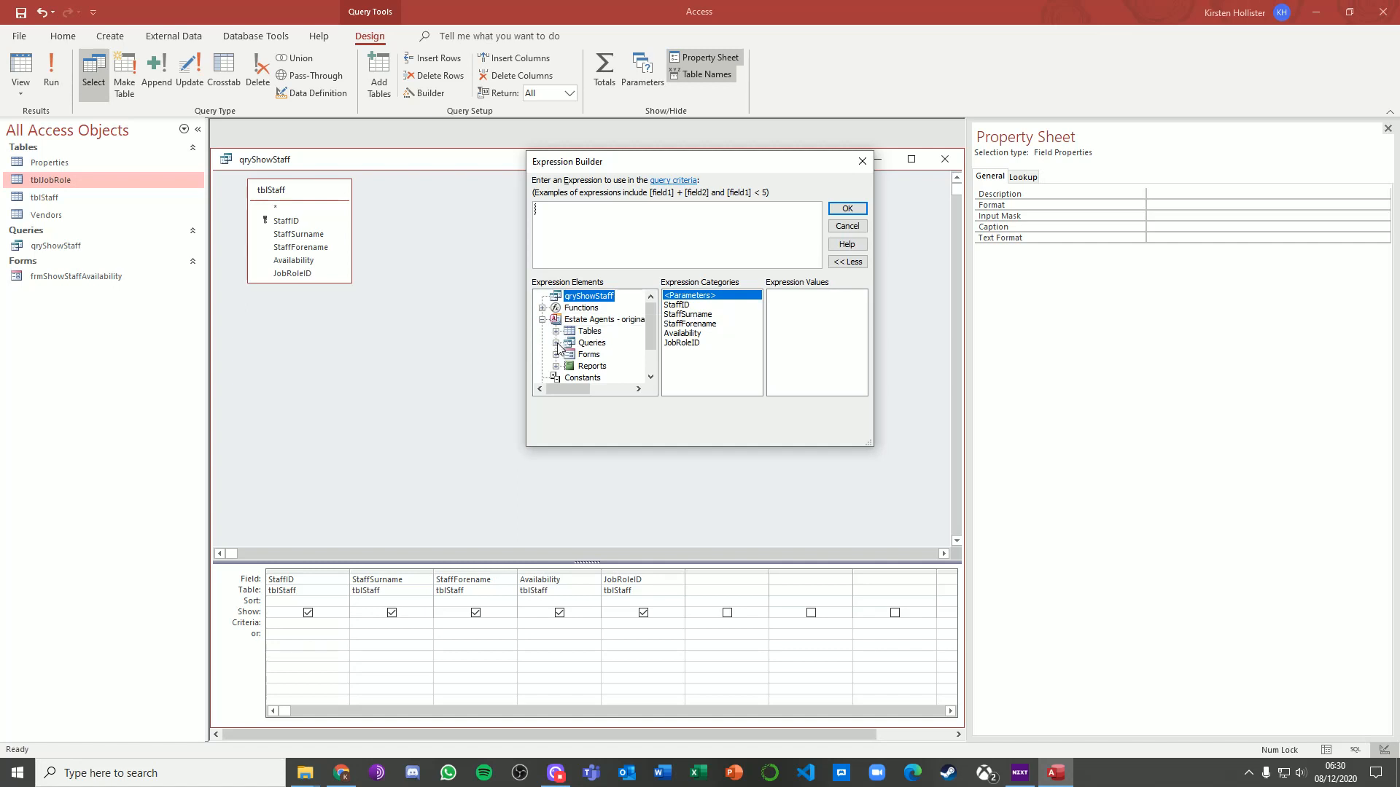
{"action": "left_click", "coordinate": [556, 354]}
{"action": "left_click", "coordinate": [569, 354]}
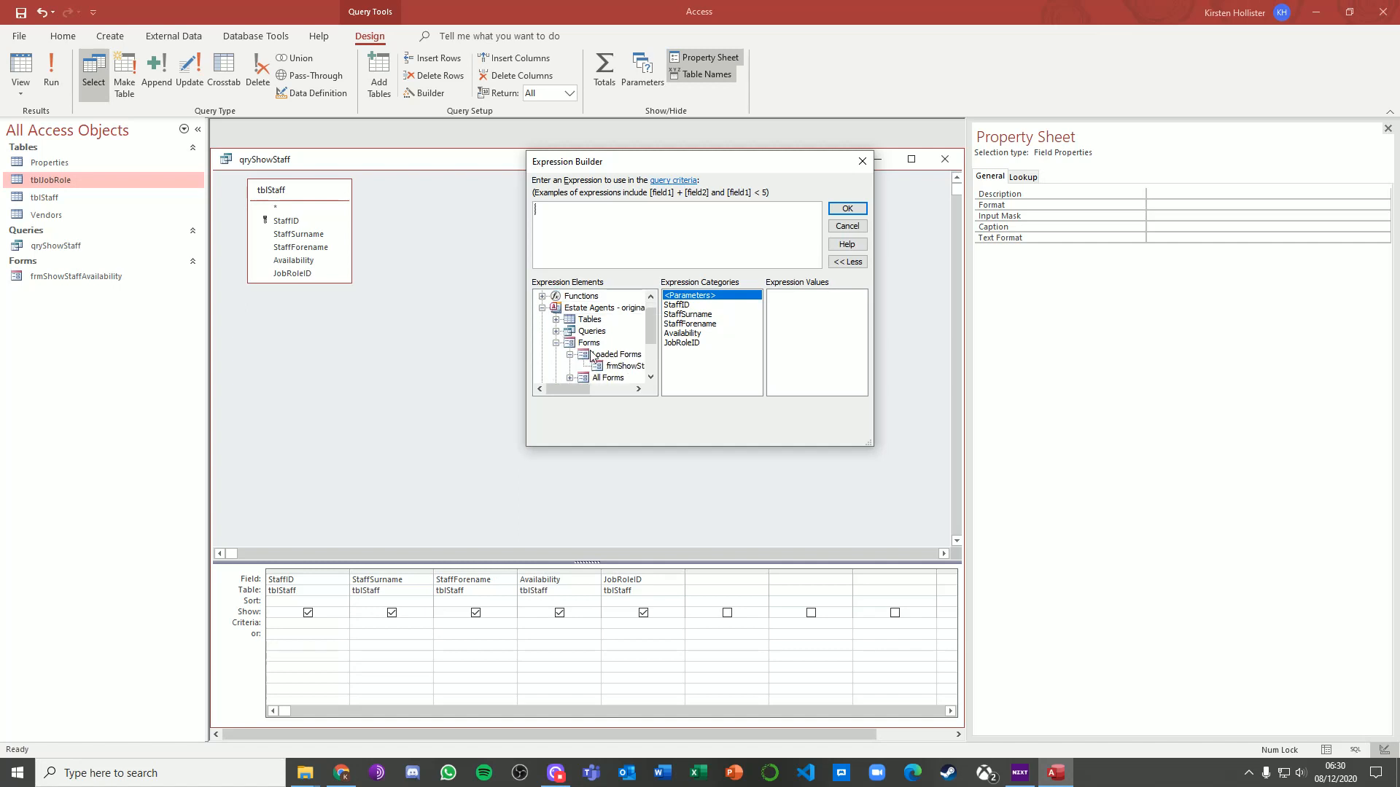
{"action": "left_click", "coordinate": [621, 366]}
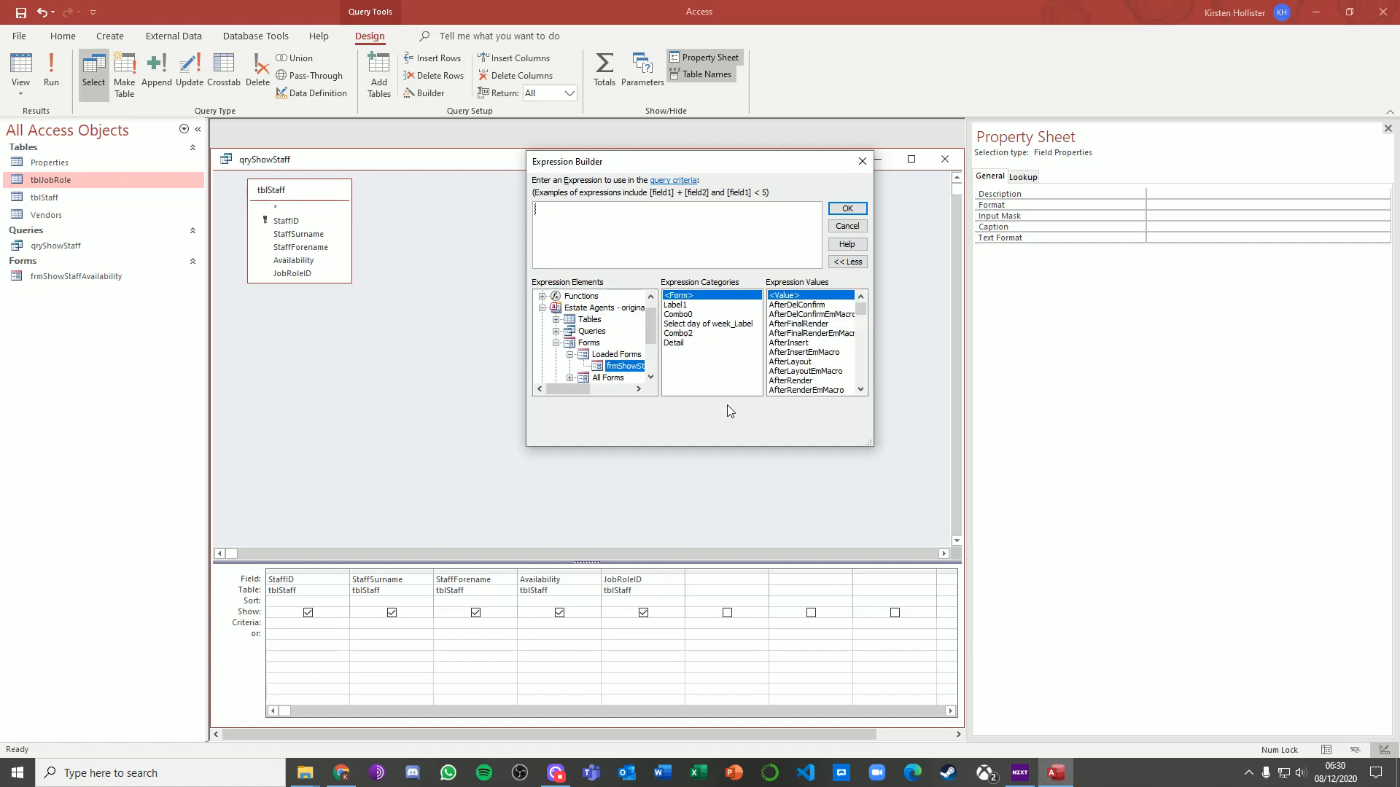
{"action": "double_click", "coordinate": [689, 335]}
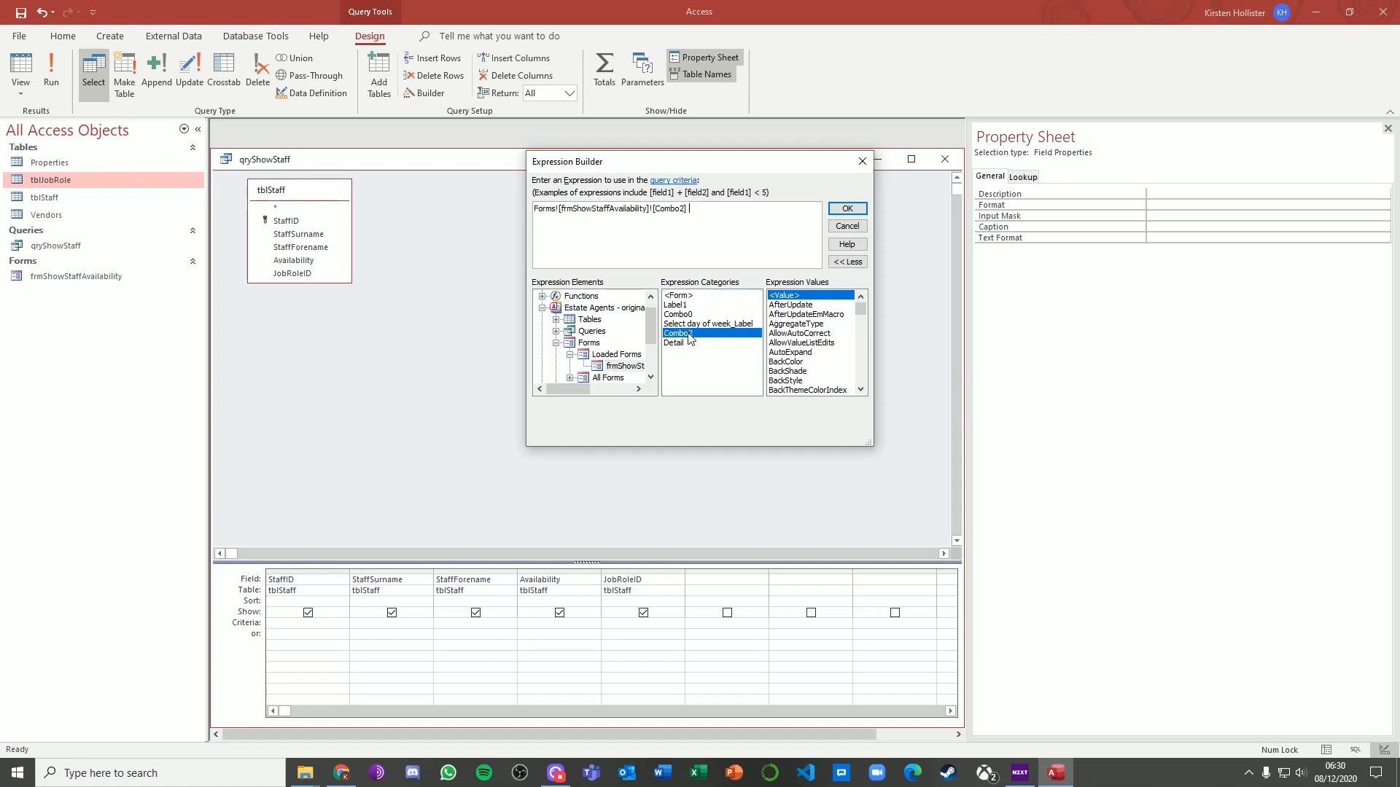
{"action": "left_click", "coordinate": [847, 210]}
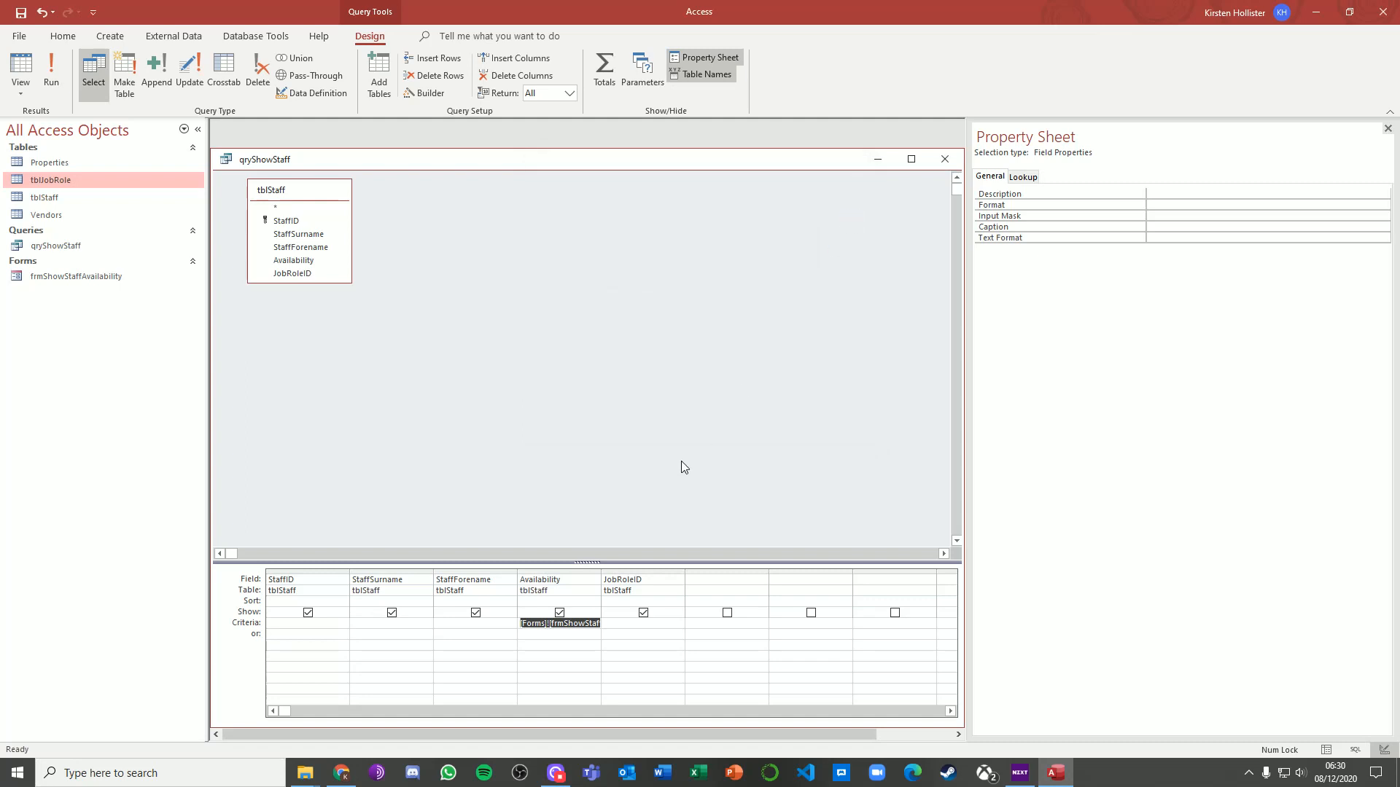
Build the JobRoleID criterion in the Expression Builder as Forms![frmShowStaffAvailability]![Combo0]
{"action": "left_click", "coordinate": [621, 622]}
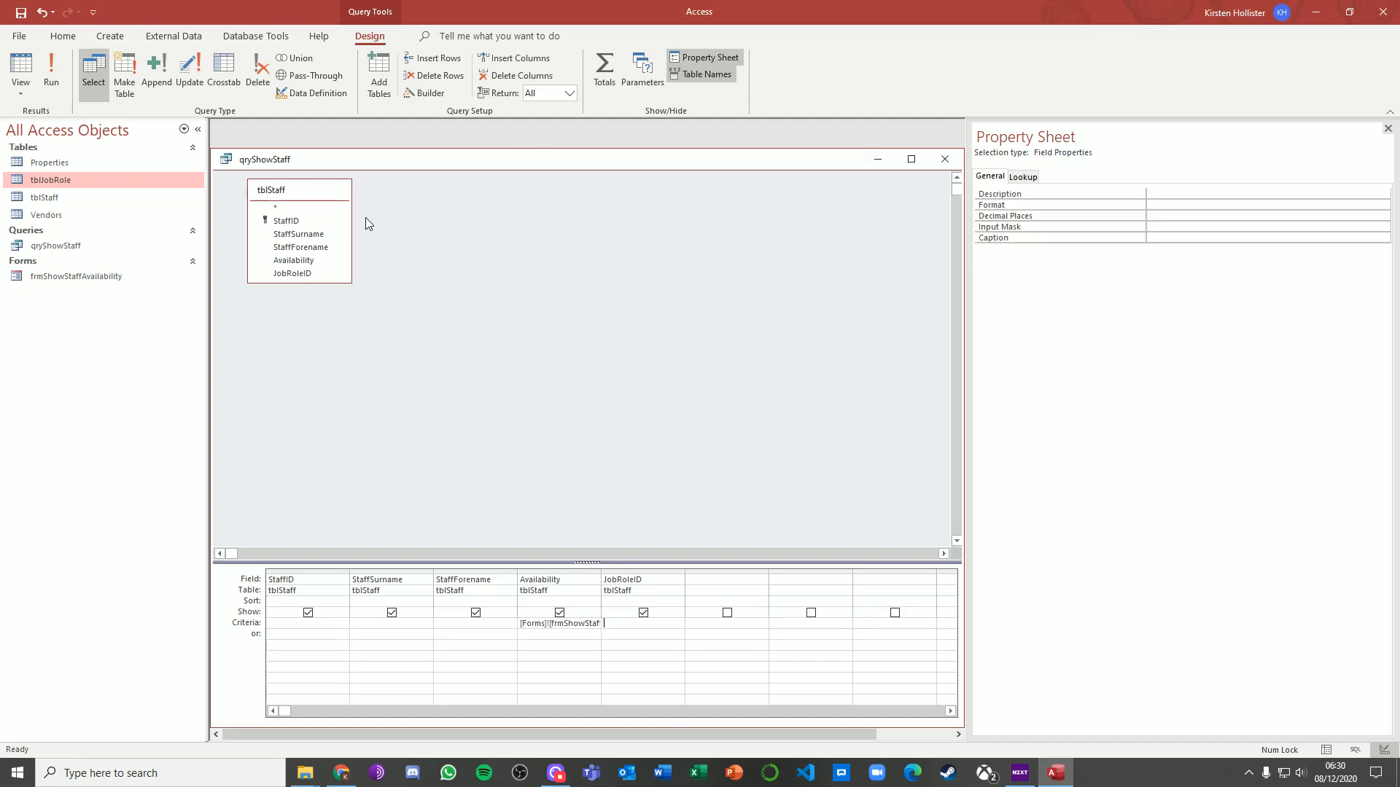
{"action": "left_click", "coordinate": [436, 93]}
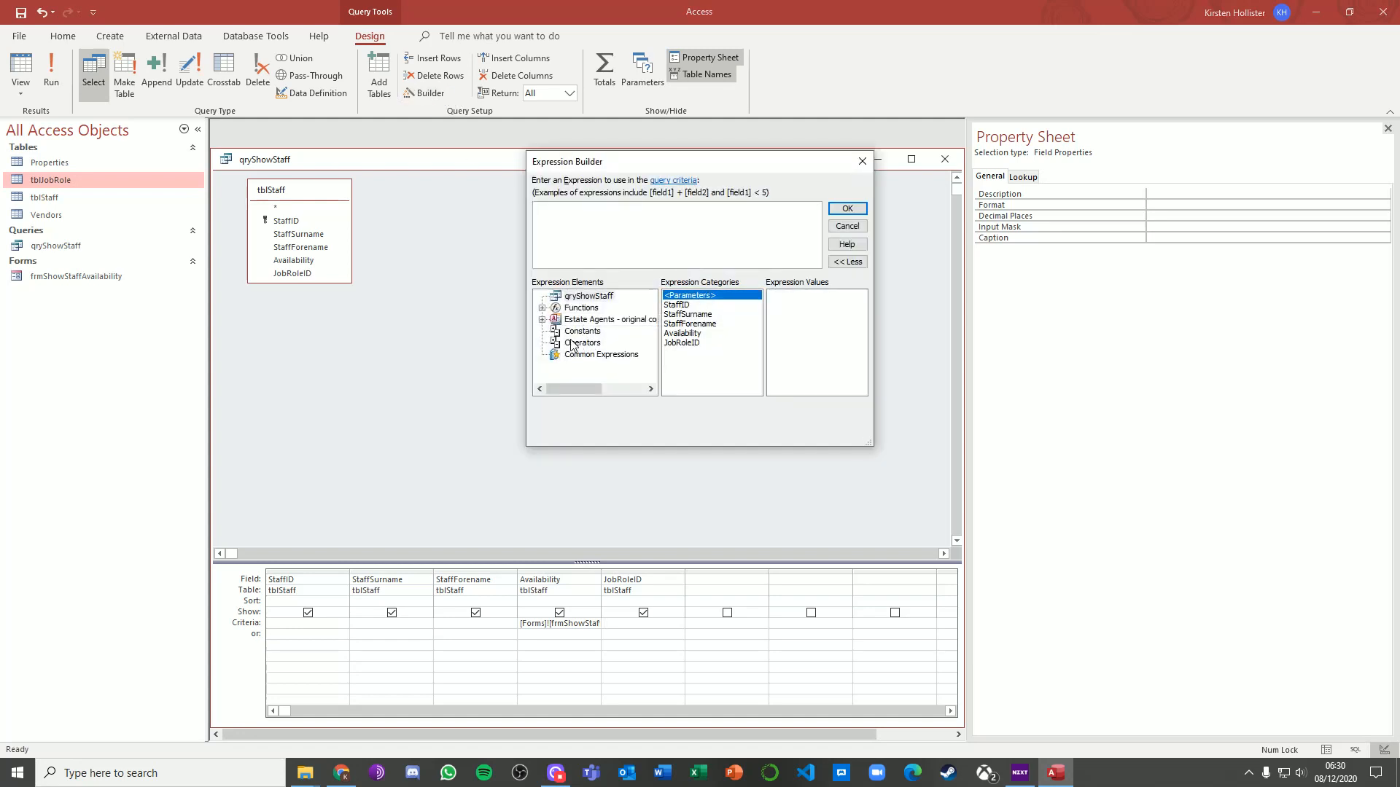
{"action": "left_click", "coordinate": [542, 319]}
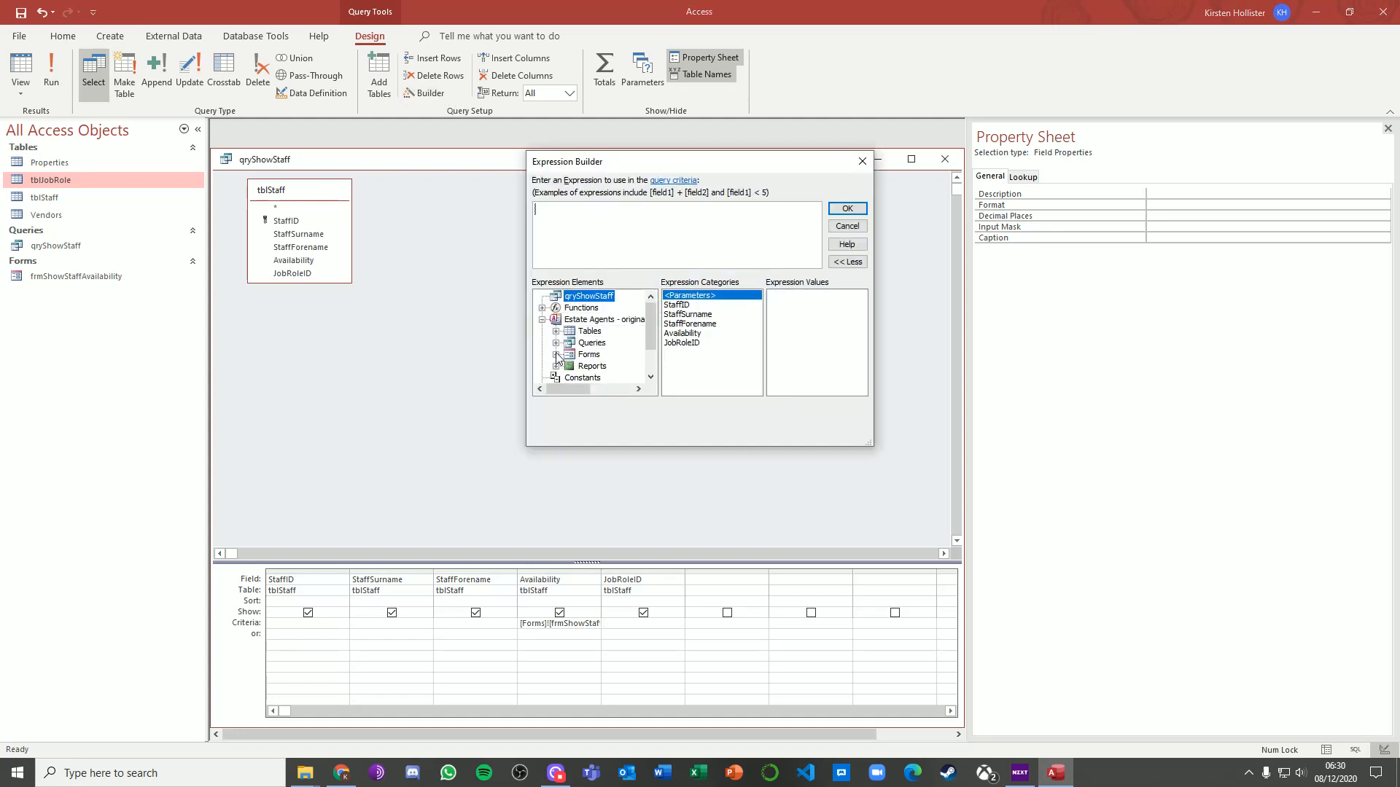
{"action": "left_click", "coordinate": [556, 354]}
{"action": "left_click", "coordinate": [570, 354]}
{"action": "left_click", "coordinate": [624, 366]}
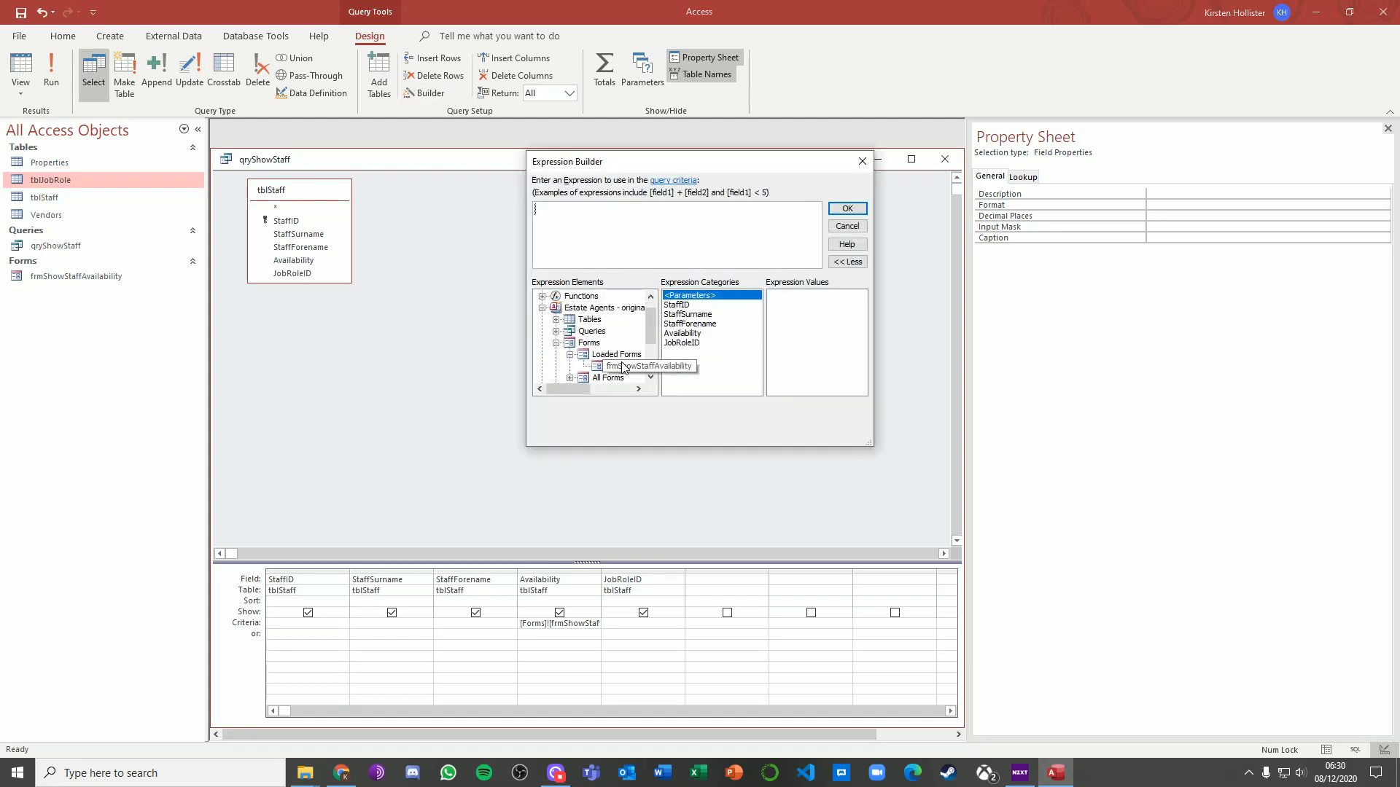
{"action": "double_click", "coordinate": [698, 315]}
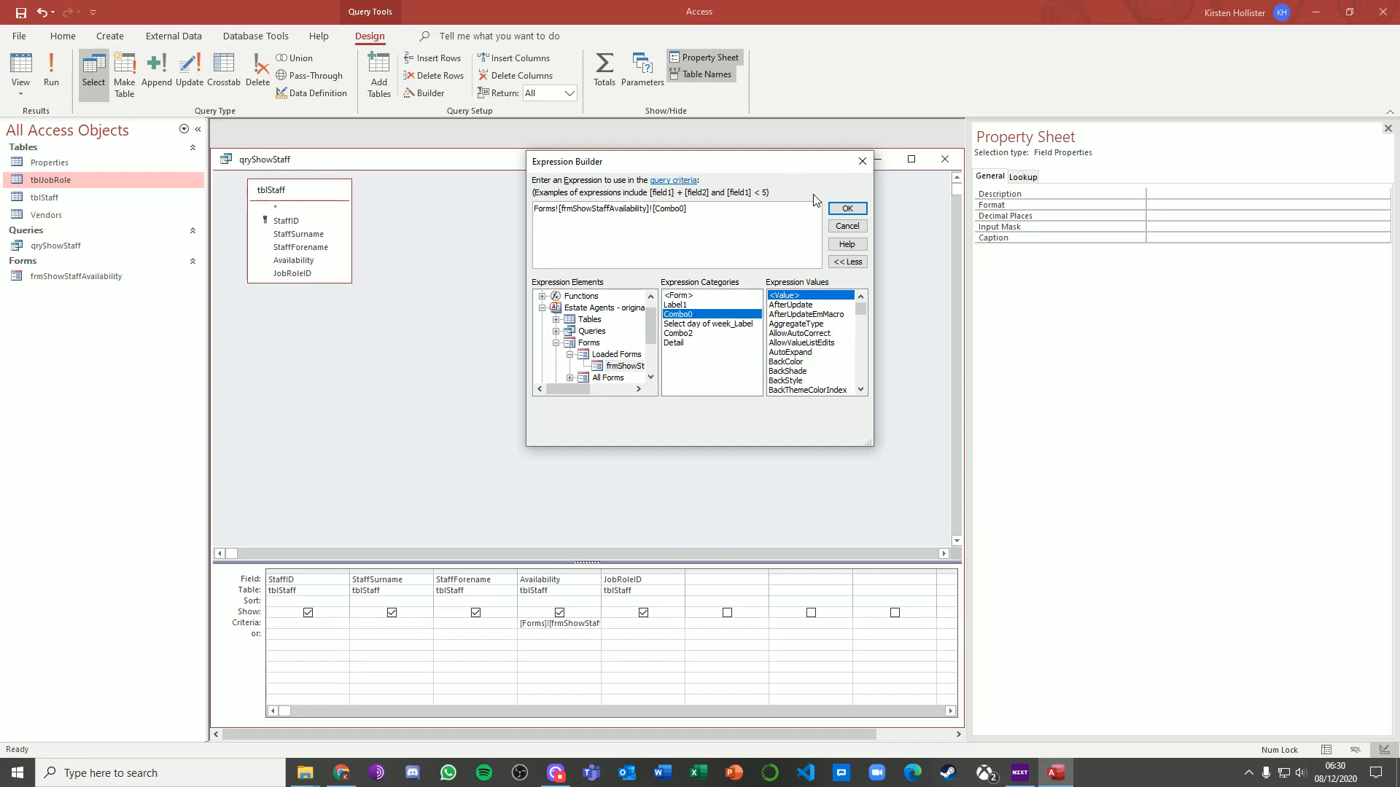
{"action": "left_click", "coordinate": [863, 210]}
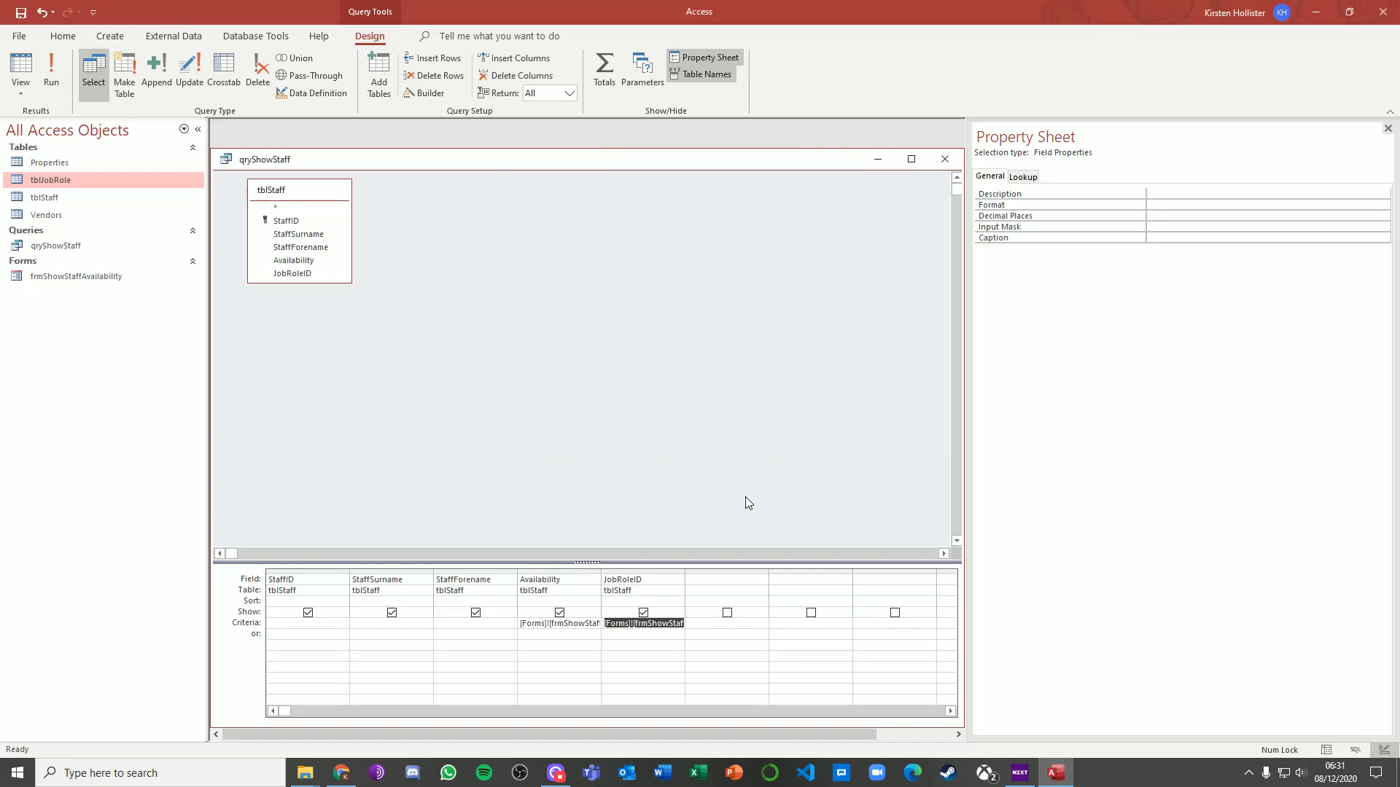
{"action": "left_click", "coordinate": [679, 646]}
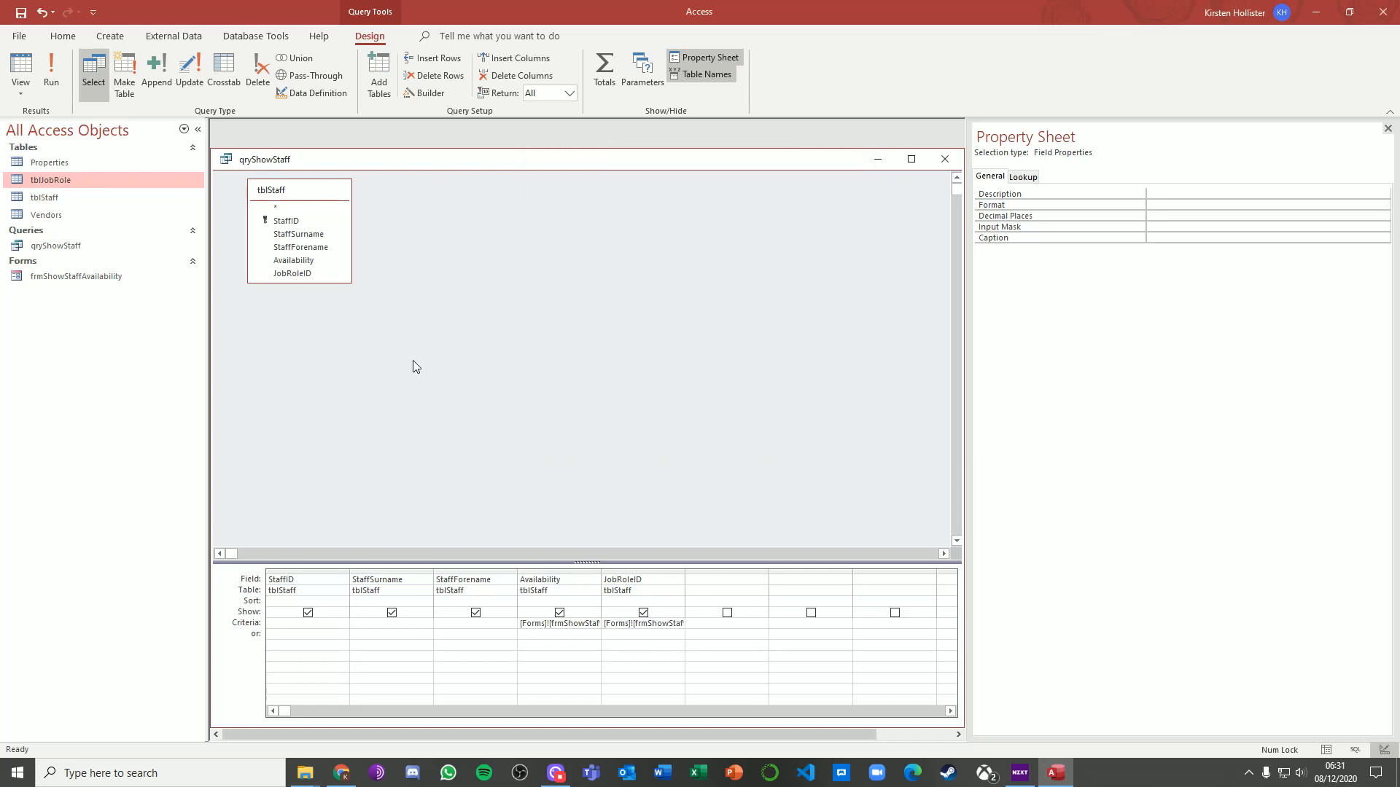
Test-run qryShowStaff from its design, and again with frmShowStaffAvailability in Form View, closing the datasheet each time
{"action": "left_click", "coordinate": [51, 73]}
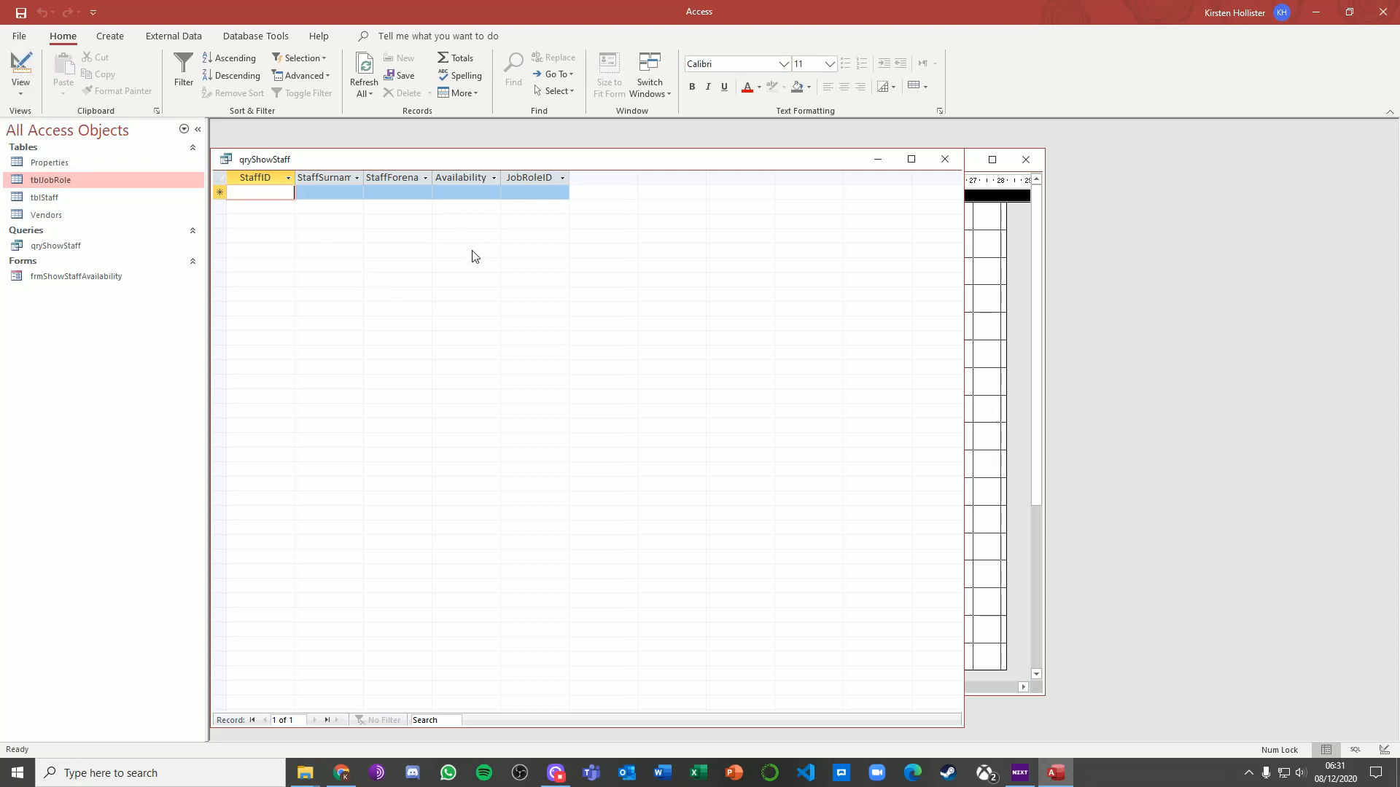
{"action": "left_click", "coordinate": [945, 160]}
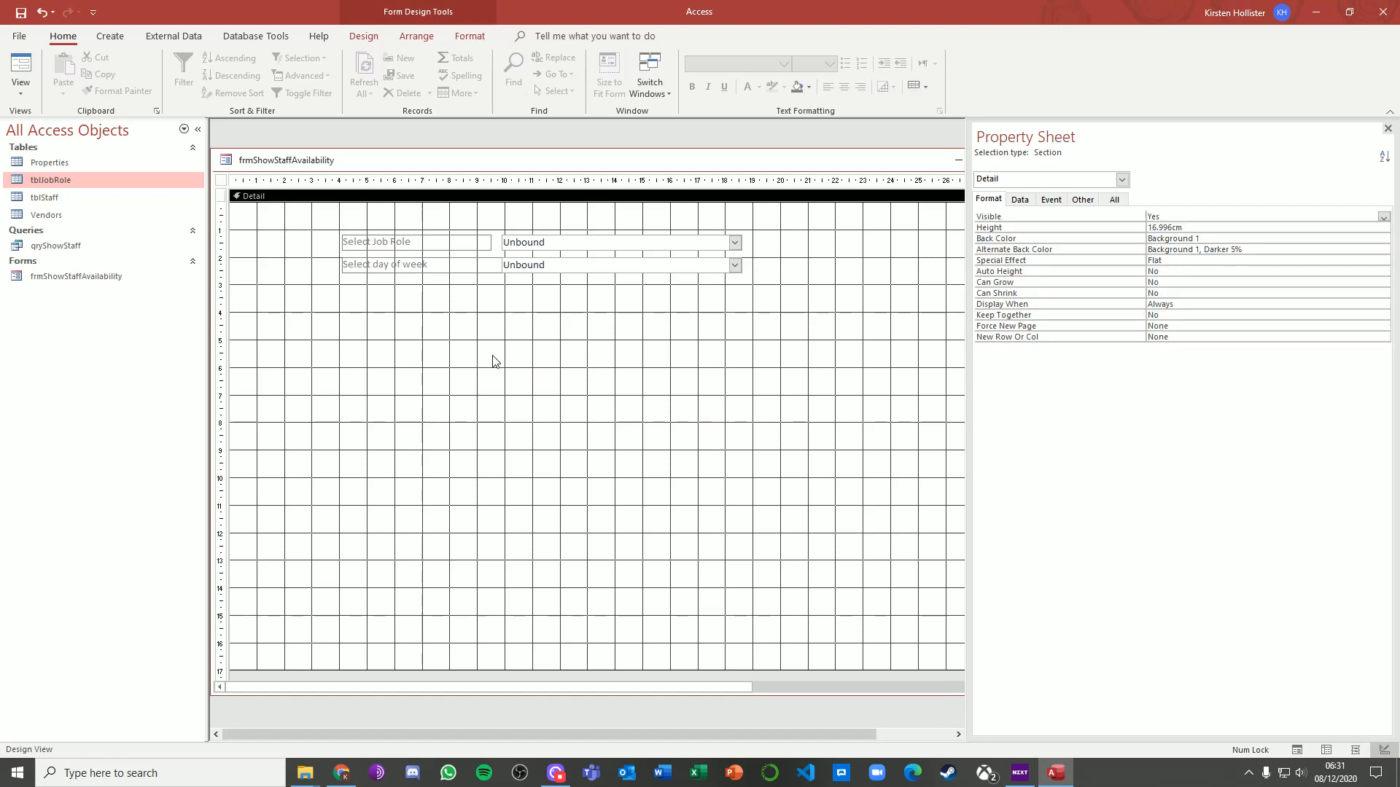
{"action": "left_click", "coordinate": [26, 68]}
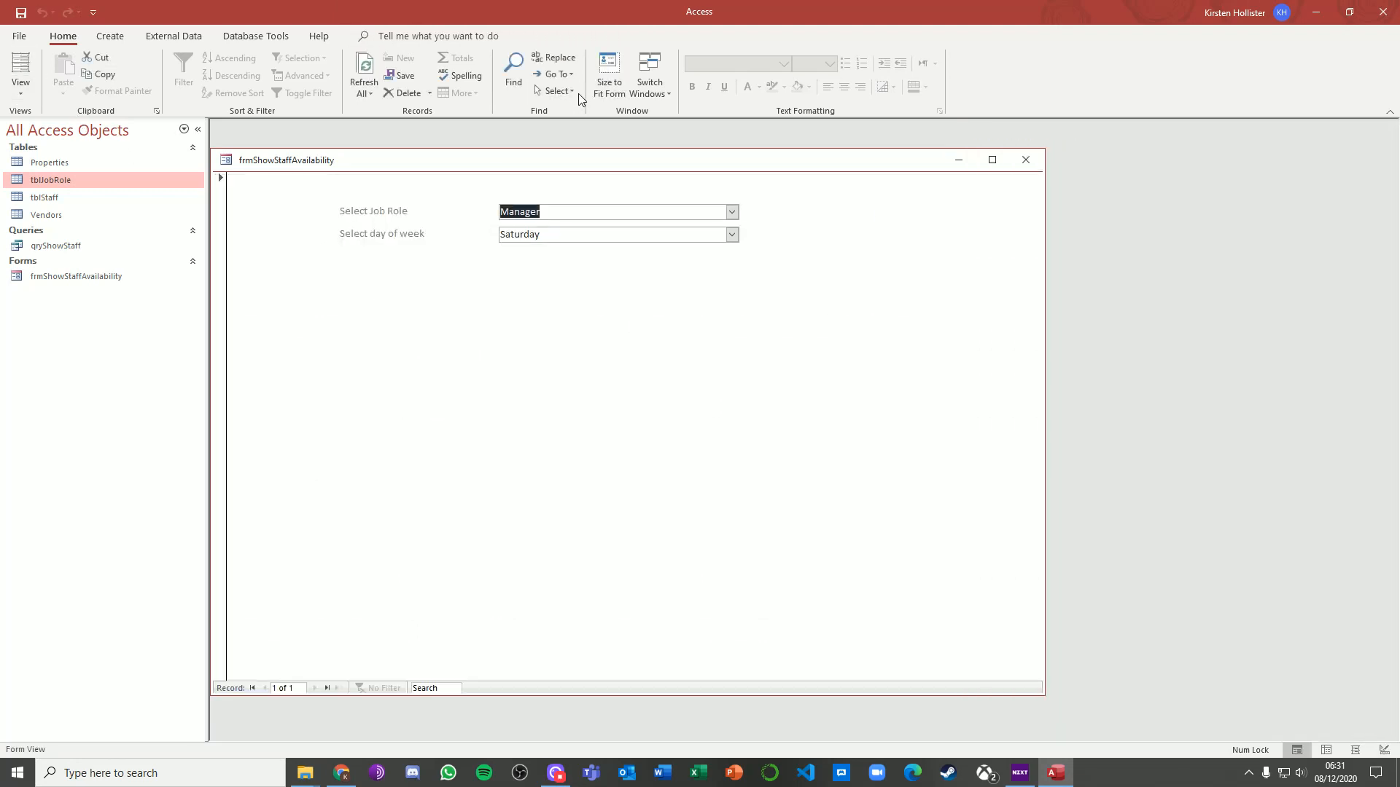
{"action": "double_click", "coordinate": [42, 248]}
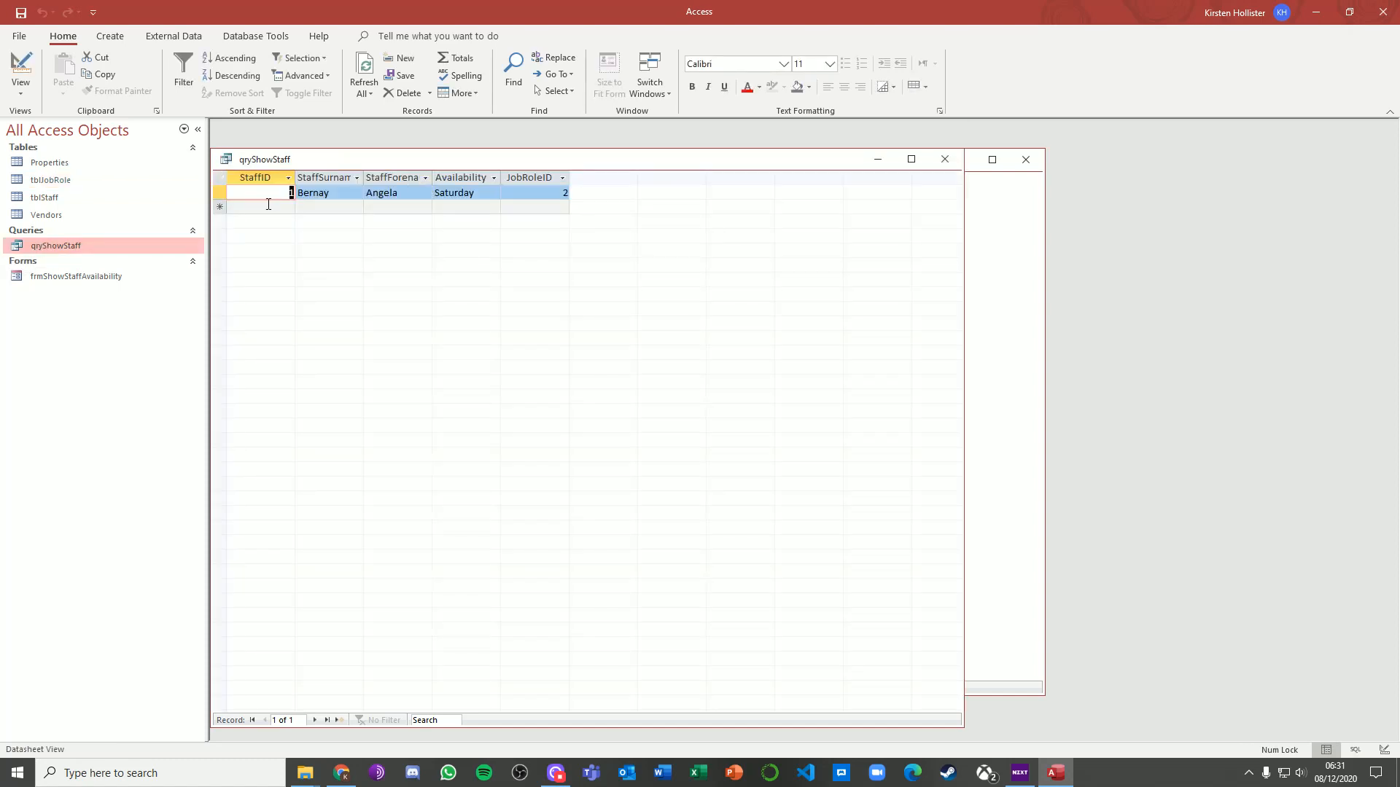
{"action": "left_click", "coordinate": [945, 159]}
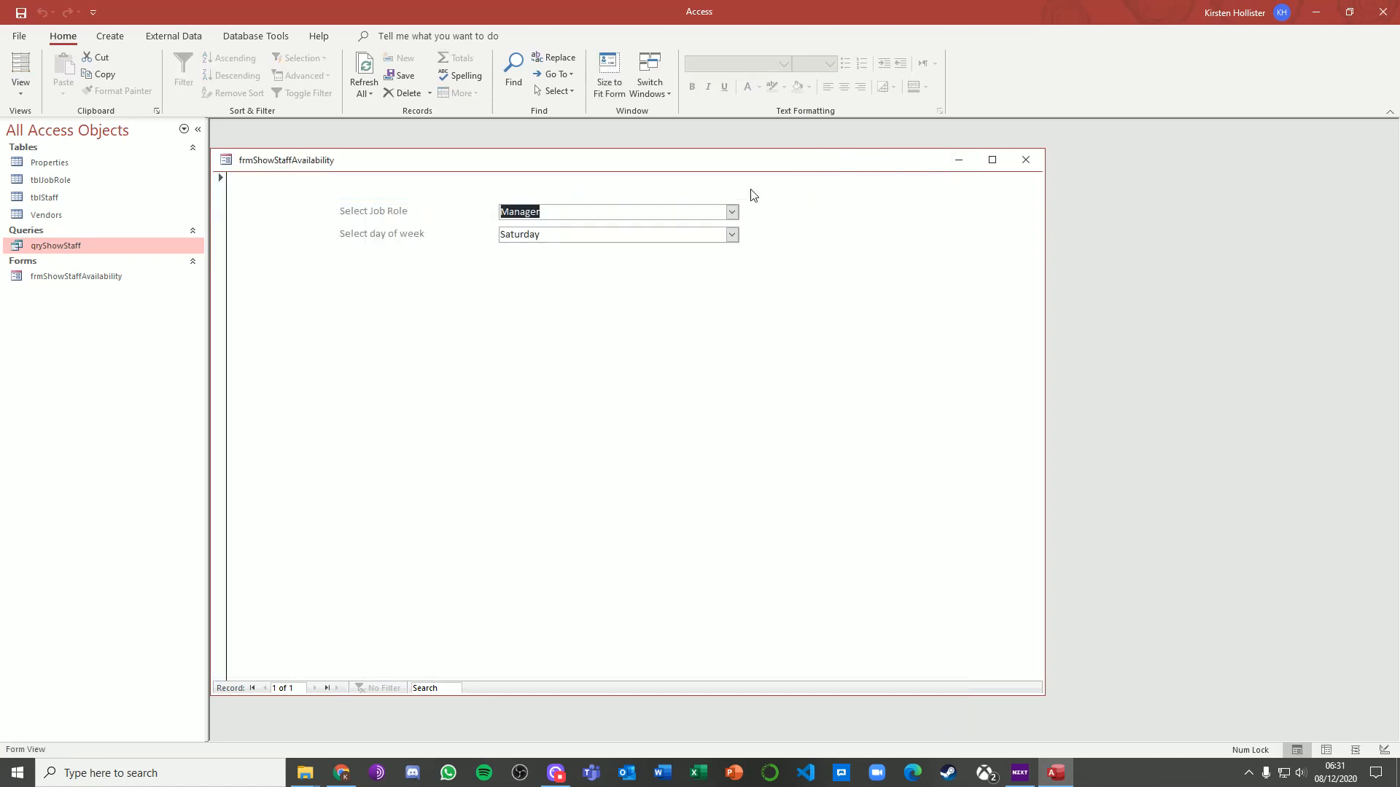
Choose Estate Agent as the form's job role and check the qryShowStaff datasheet for that choice
{"action": "left_click", "coordinate": [731, 211]}
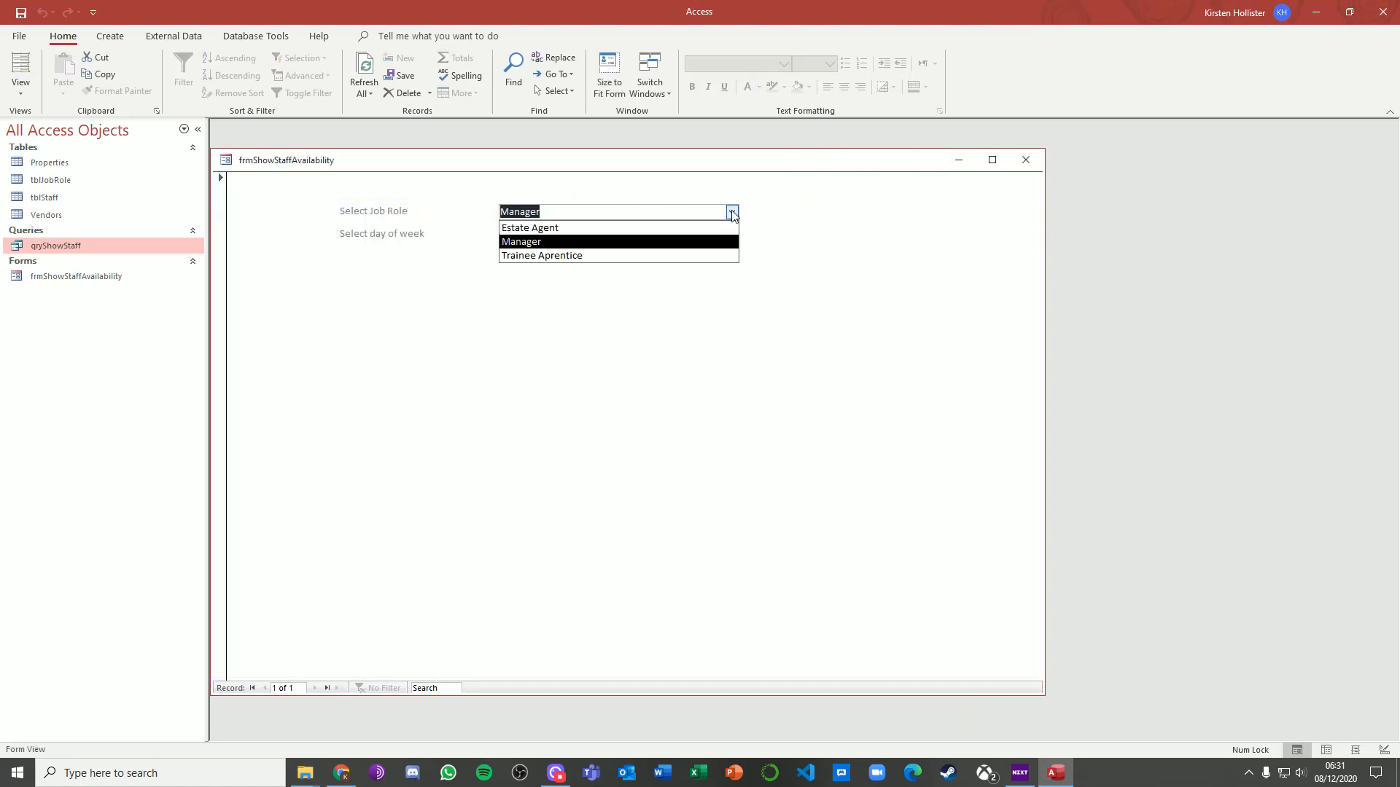
{"action": "left_click", "coordinate": [611, 228]}
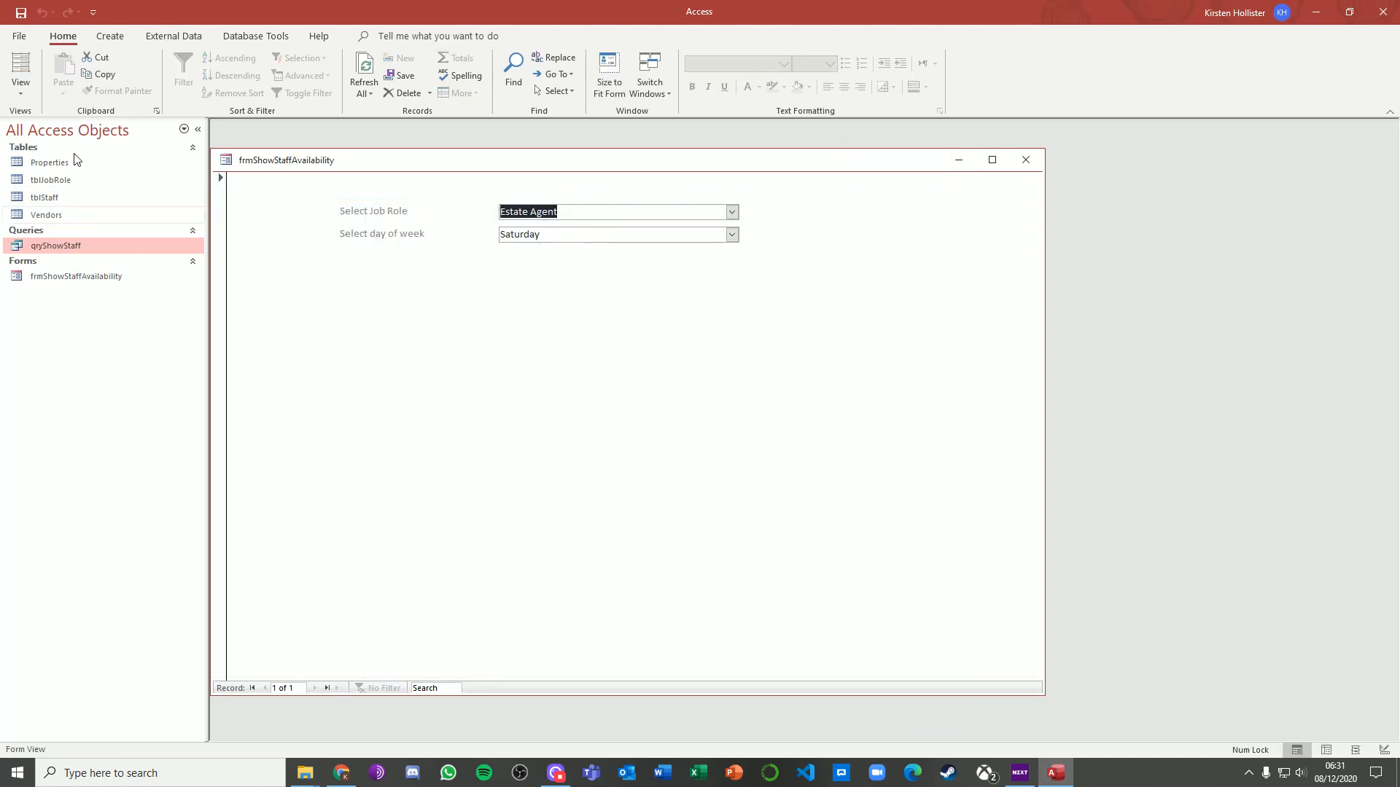
{"action": "double_click", "coordinate": [59, 241]}
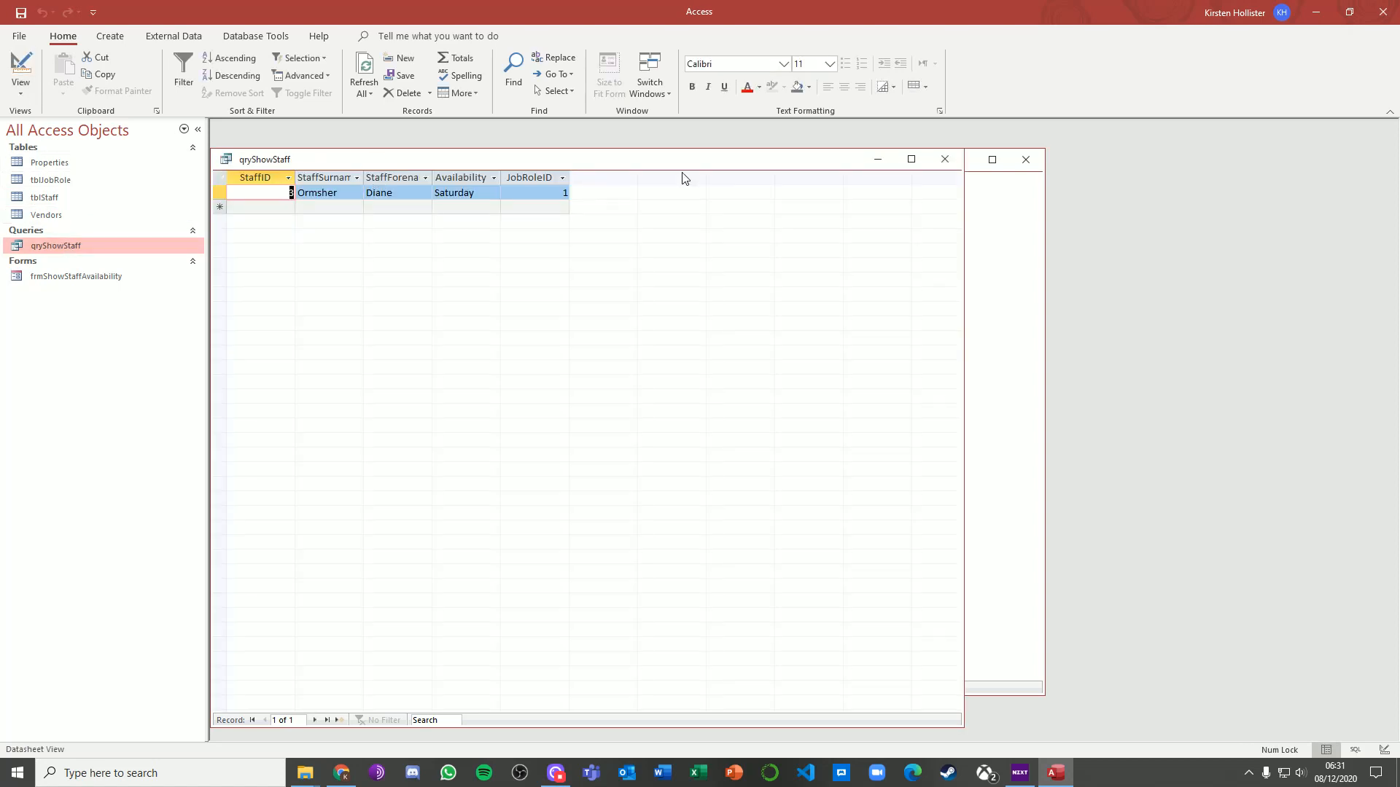
{"action": "left_click", "coordinate": [947, 160]}
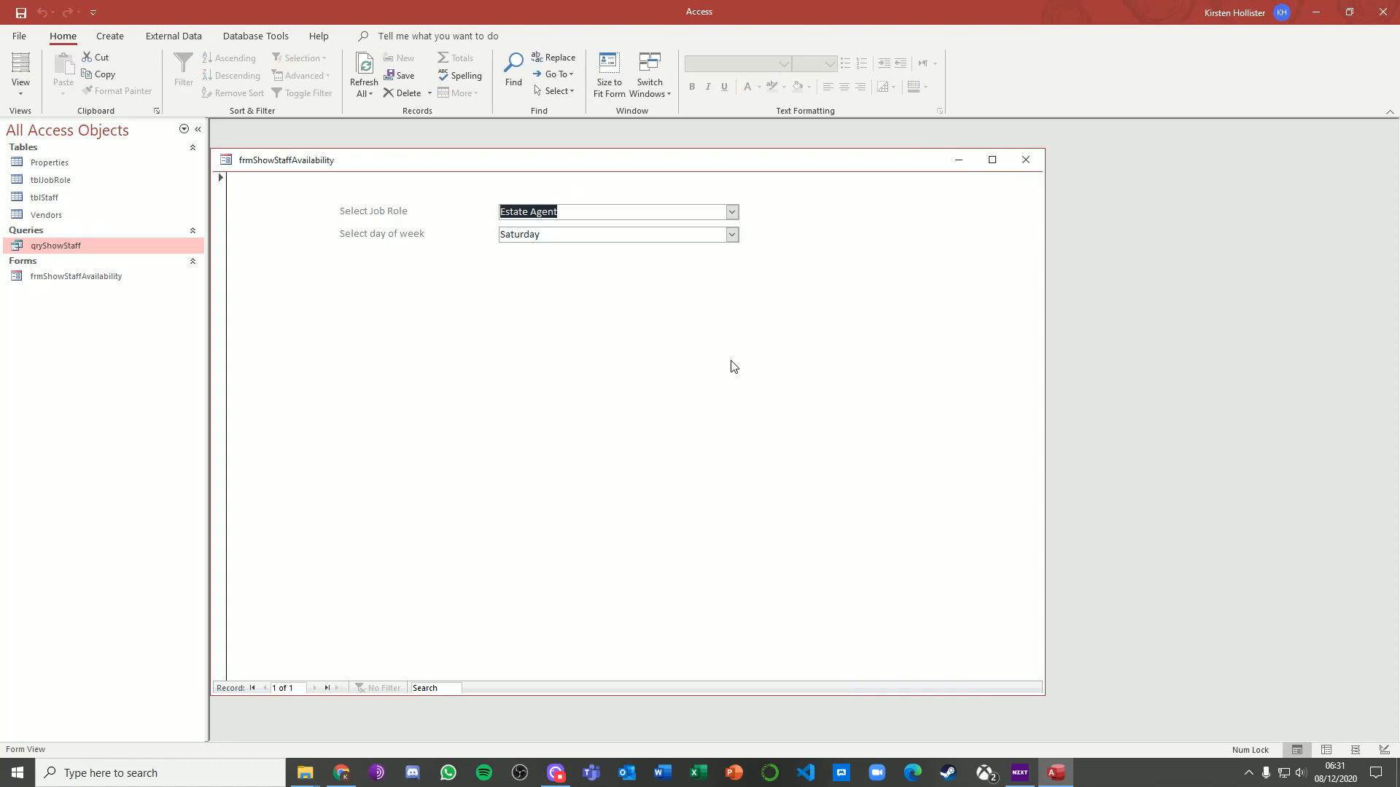
Add qryShowStaff to the form in Design View as a subform named qryShowStaff subform, placed below the two combo boxes
{"action": "left_click", "coordinate": [19, 94]}
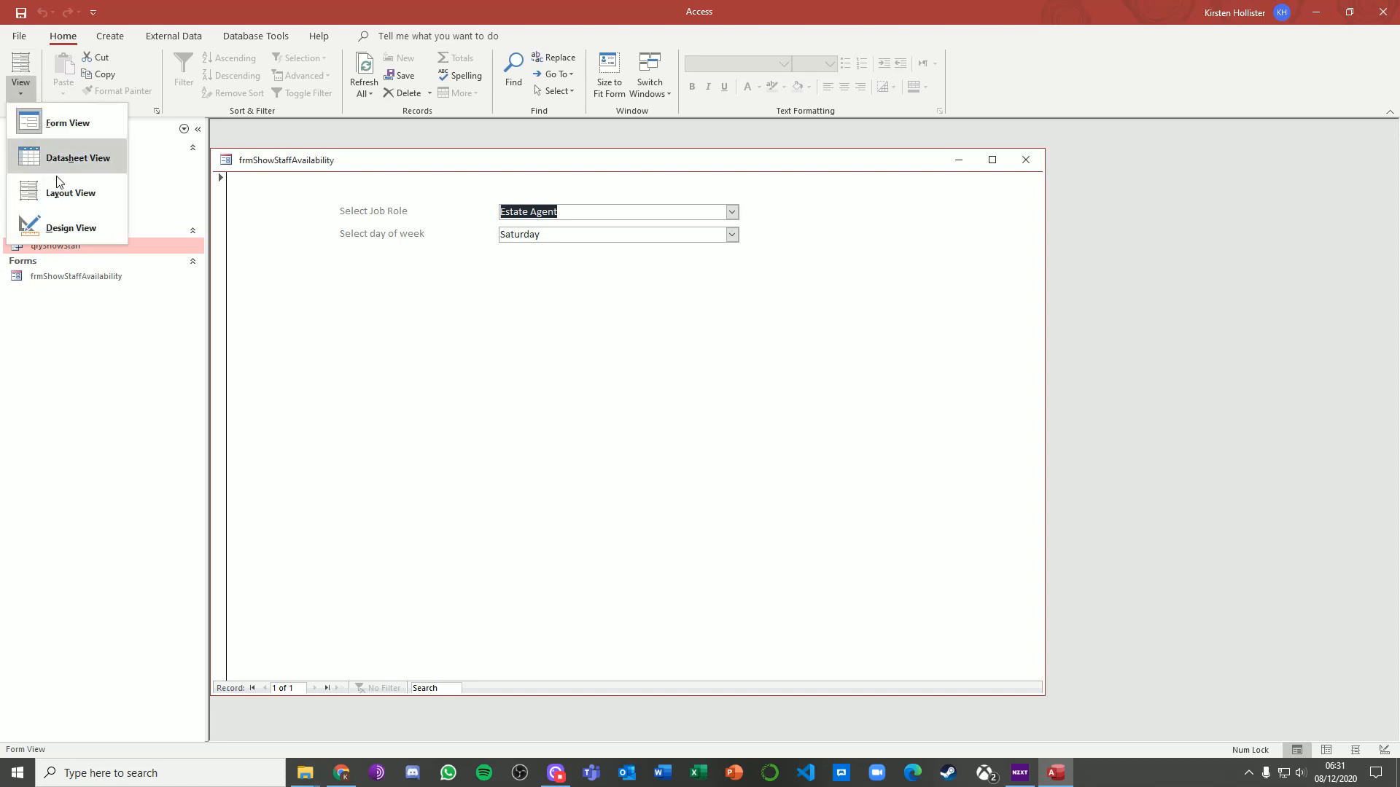
{"action": "left_click", "coordinate": [64, 228]}
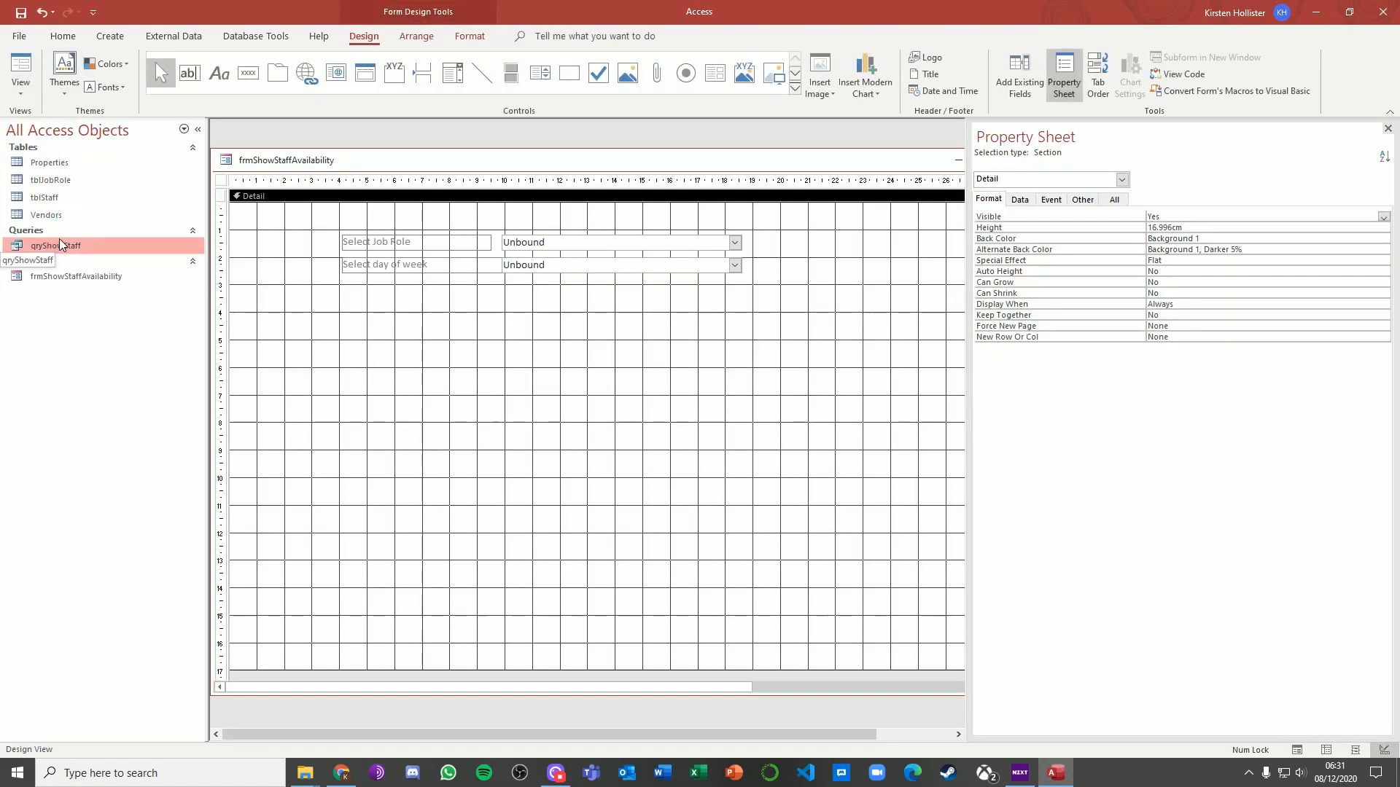
{"action": "left_click_drag", "start_coordinate": [60, 243], "coordinate": [470, 373]}
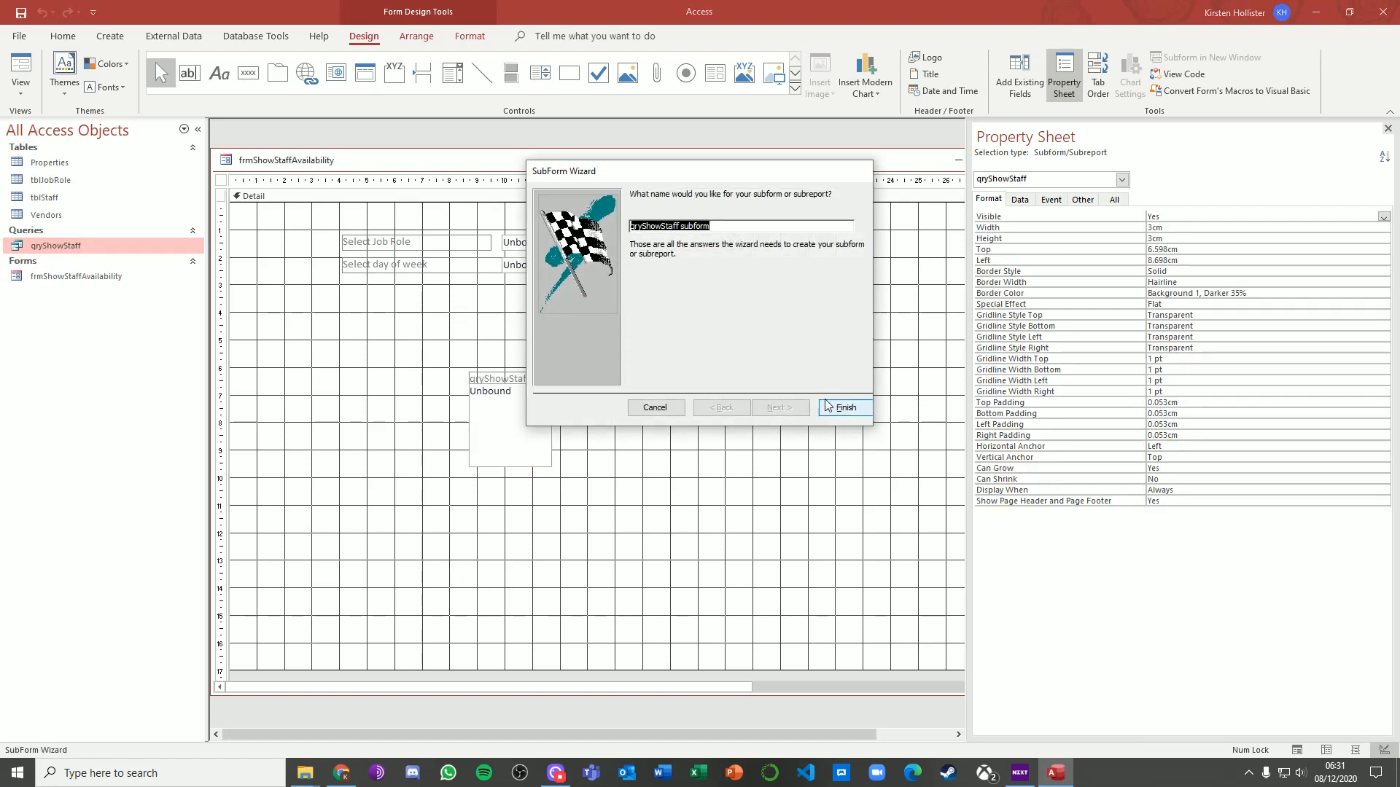
{"action": "left_click", "coordinate": [828, 406]}
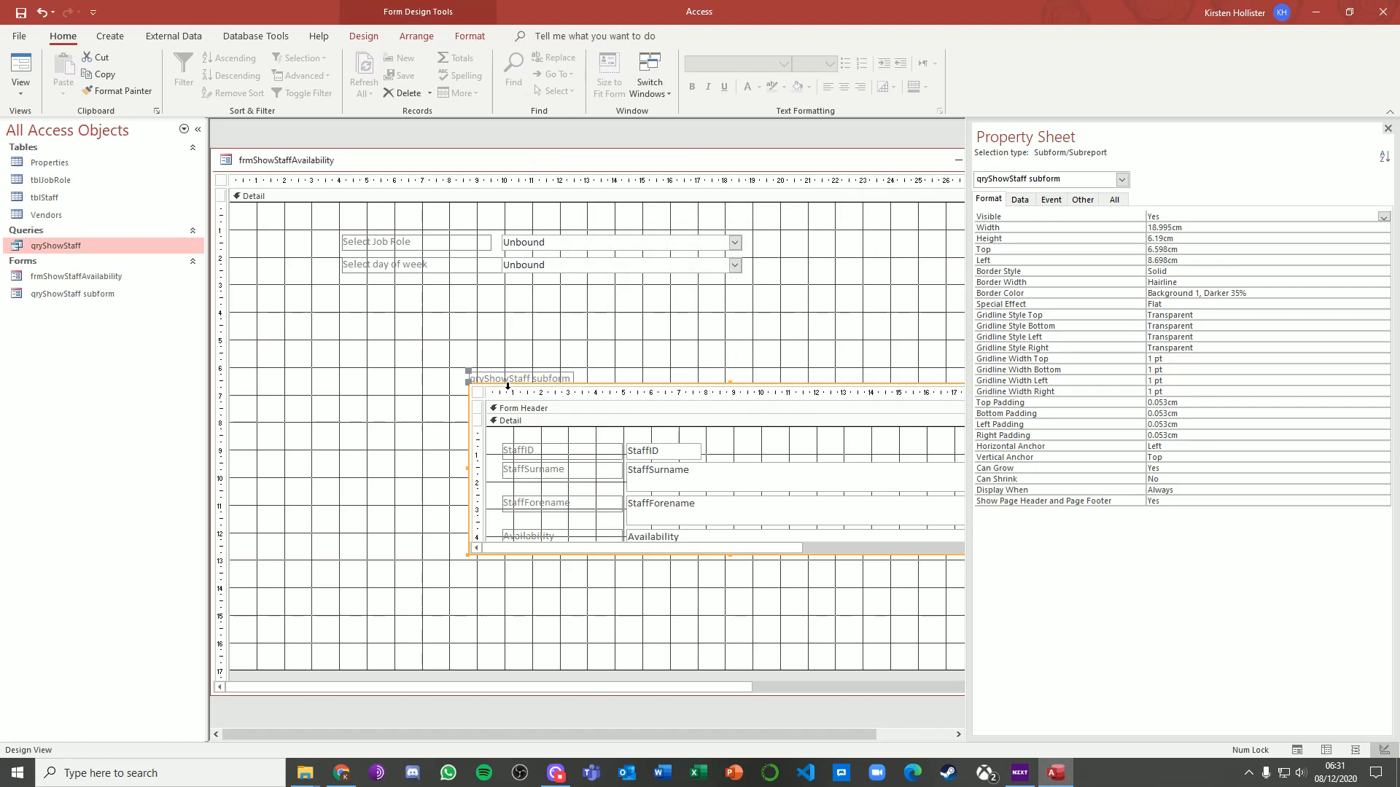
{"action": "left_click_drag", "start_coordinate": [508, 386], "coordinate": [369, 311]}
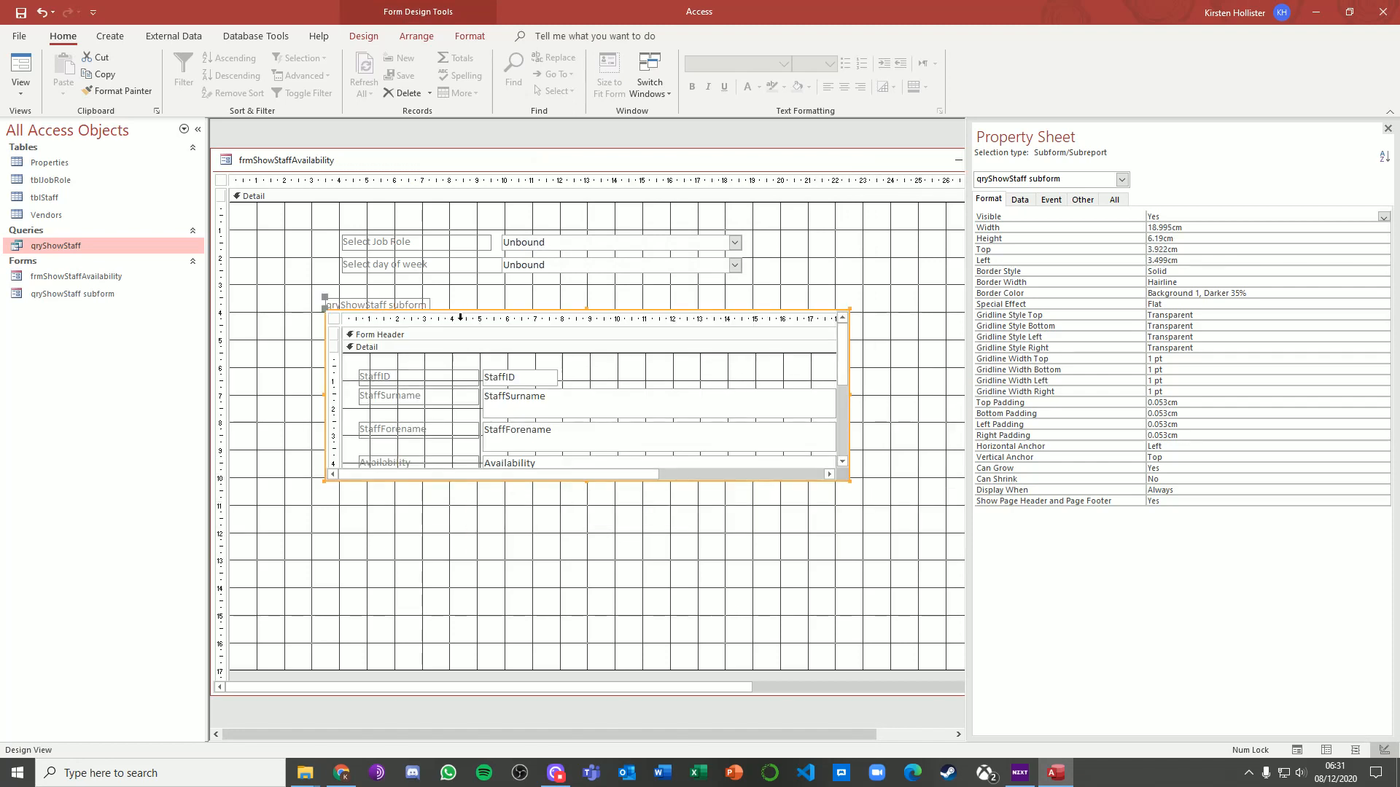
Change the subform label's text to "These staff are available"
{"action": "left_click", "coordinate": [423, 306]}
{"action": "double_click", "coordinate": [423, 305]}
{"action": "left_click", "coordinate": [429, 306]}
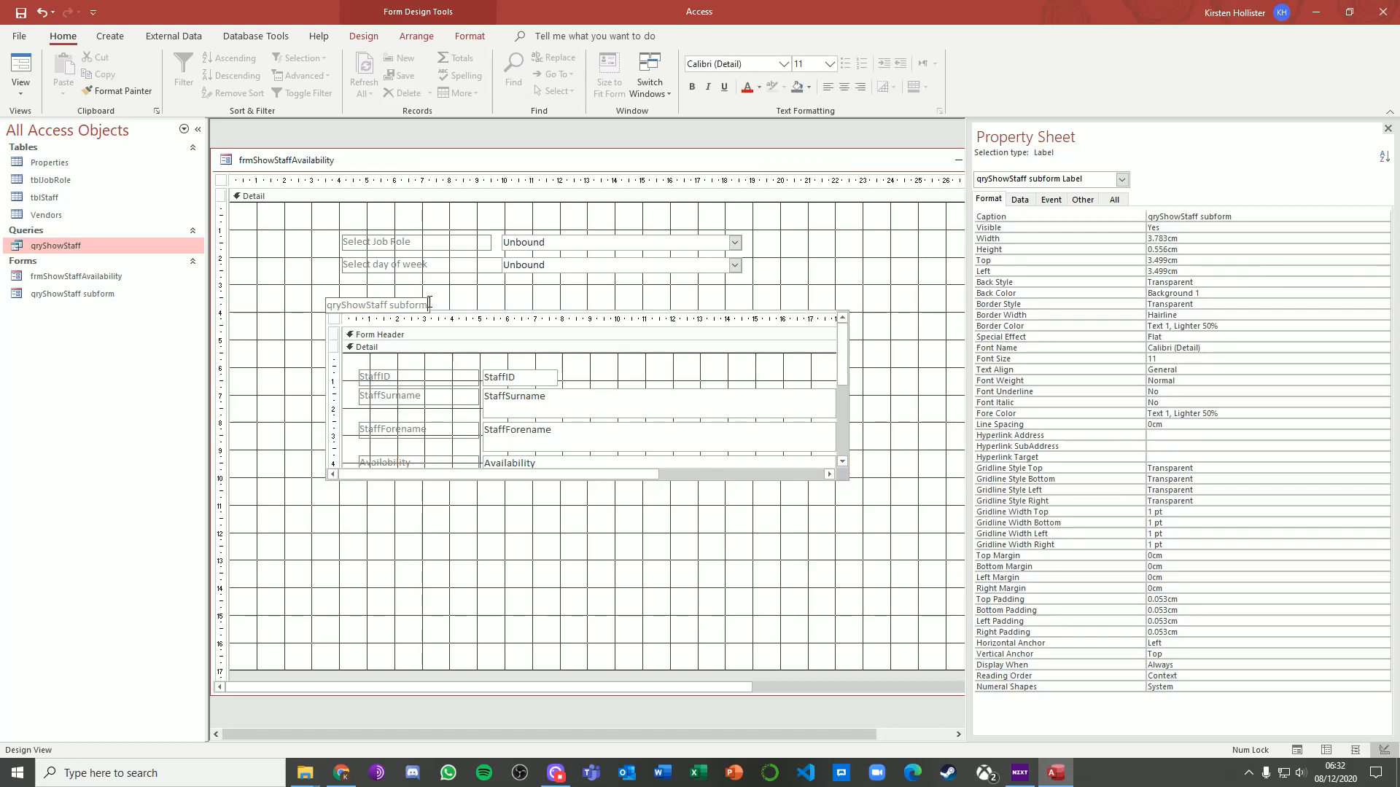
{"action": "key", "text": "BackSpace"}
{"action": "key", "text": "BackSpace"}
{"action": "key", "text": "BackSpace"}
{"action": "key", "text": "BackSpace"}
{"action": "key", "text": "BackSpace"}
{"action": "key", "text": "BackSpace"}
{"action": "key", "text": "BackSpace"}
{"action": "key", "text": "BackSpace"}
{"action": "key", "text": "BackSpace"}
{"action": "key", "text": "BackSpace"}
{"action": "key", "text": "BackSpace"}
{"action": "key", "text": "BackSpace"}
{"action": "key", "text": "BackSpace"}
{"action": "key", "text": "BackSpace"}
{"action": "key", "text": "BackSpace"}
{"action": "key", "text": "BackSpace"}
{"action": "key", "text": "BackSpace"}
{"action": "key", "text": "BackSpace"}
{"action": "key", "text": "BackSpace"}
{"action": "key", "text": "BackSpace"}
{"action": "type", "text": "These staff are available"}
{"action": "left_click", "coordinate": [589, 558]}
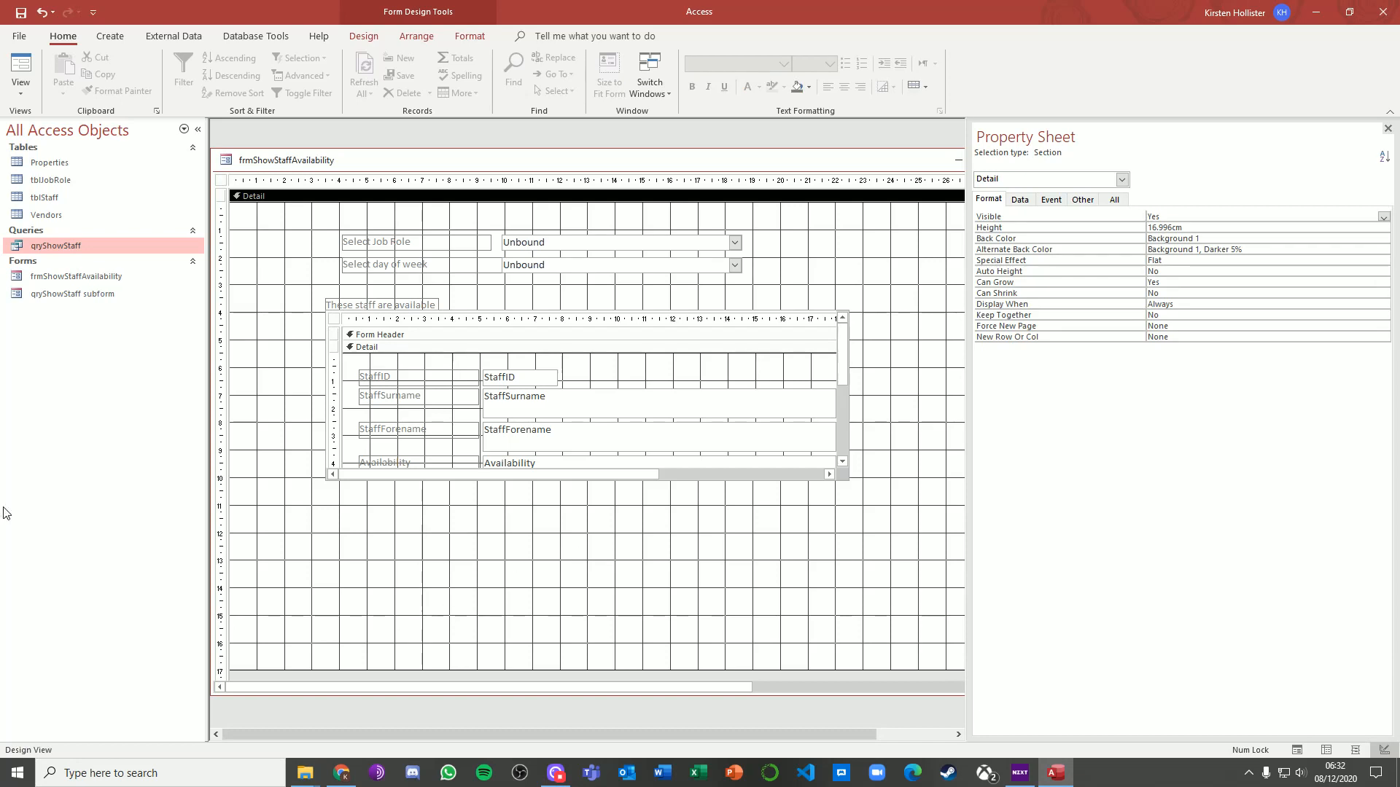
Test the subform in Form View by choosing Manager with Sunday, and Estate Agent with Sunday
{"action": "scroll", "coordinate": [303, 422], "scroll_direction": "down", "scroll_amount": 1}
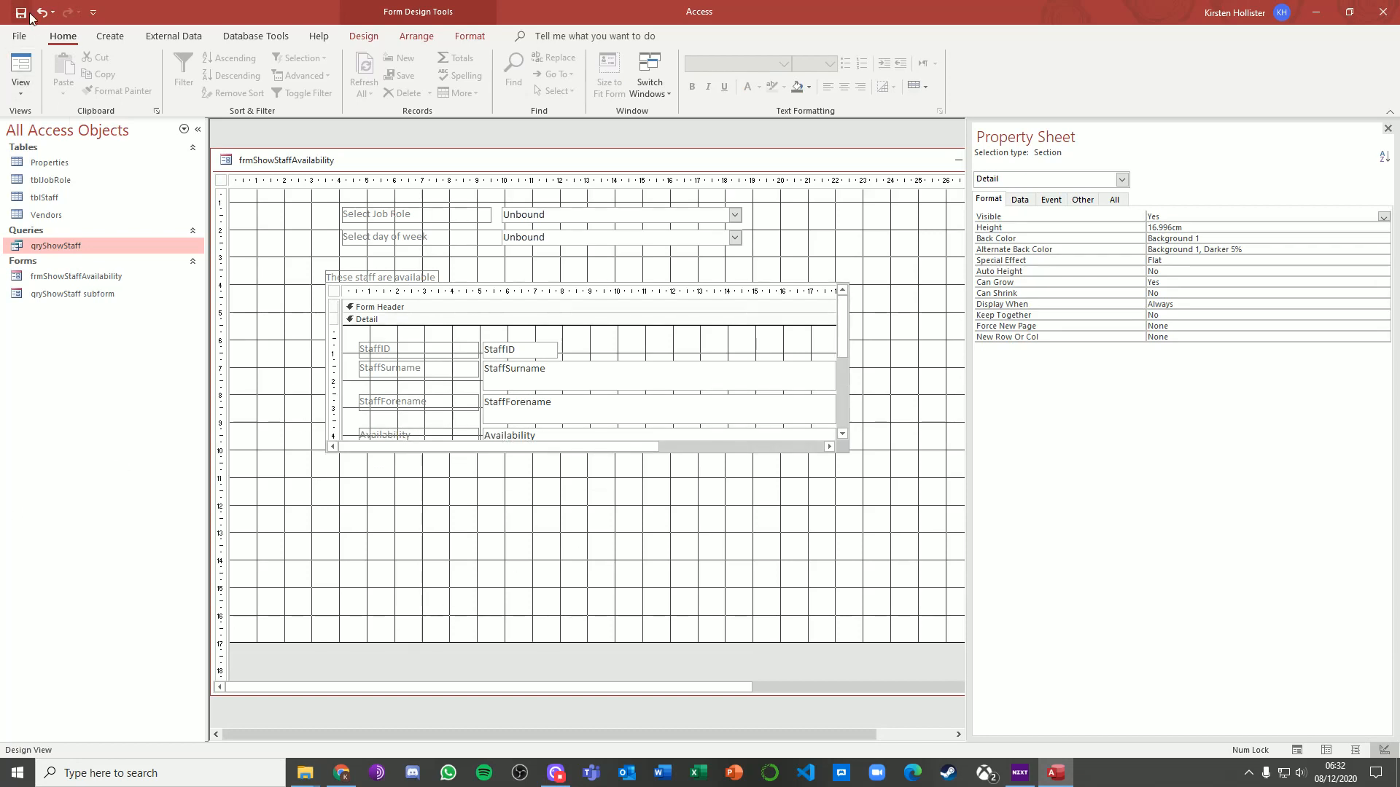
{"action": "left_click", "coordinate": [26, 66]}
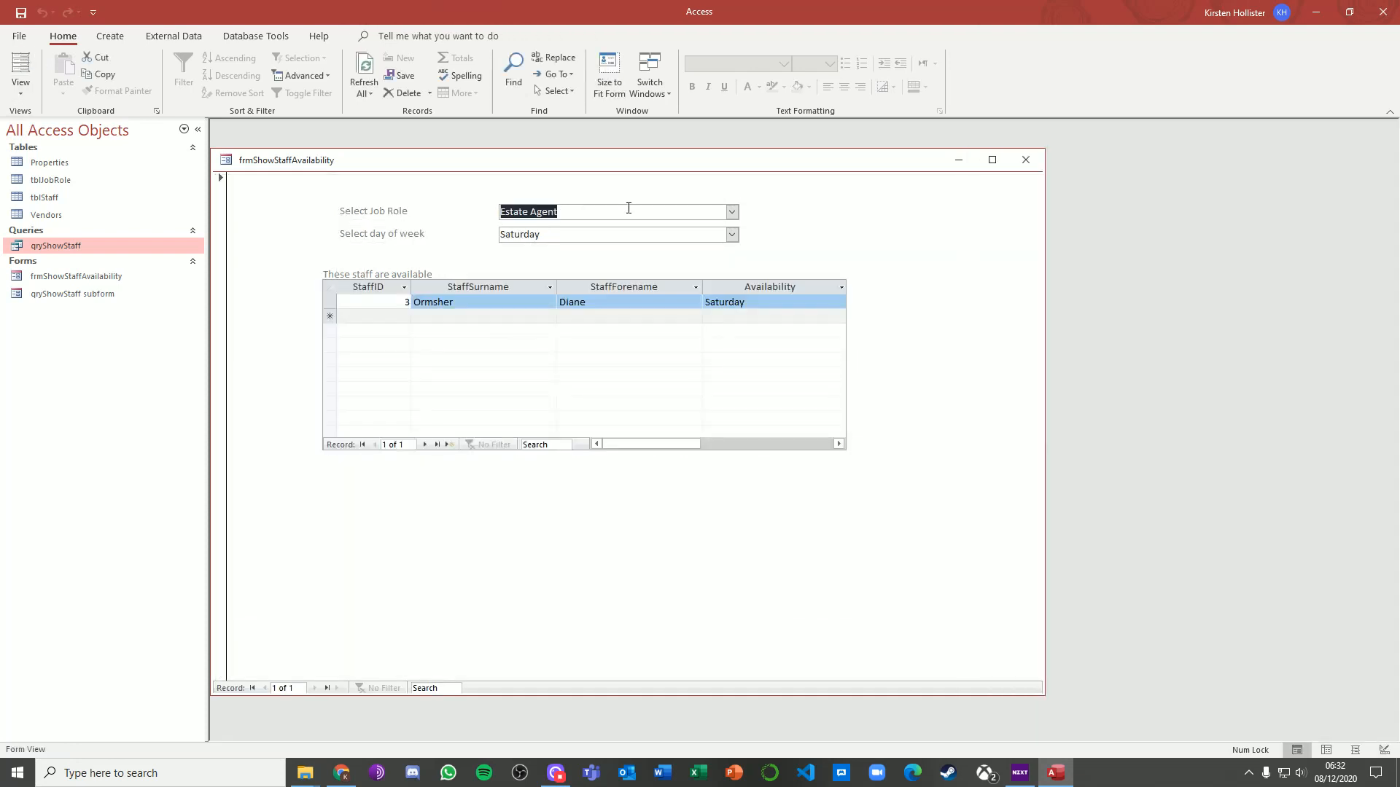
{"action": "left_click", "coordinate": [732, 211]}
{"action": "left_click", "coordinate": [660, 238]}
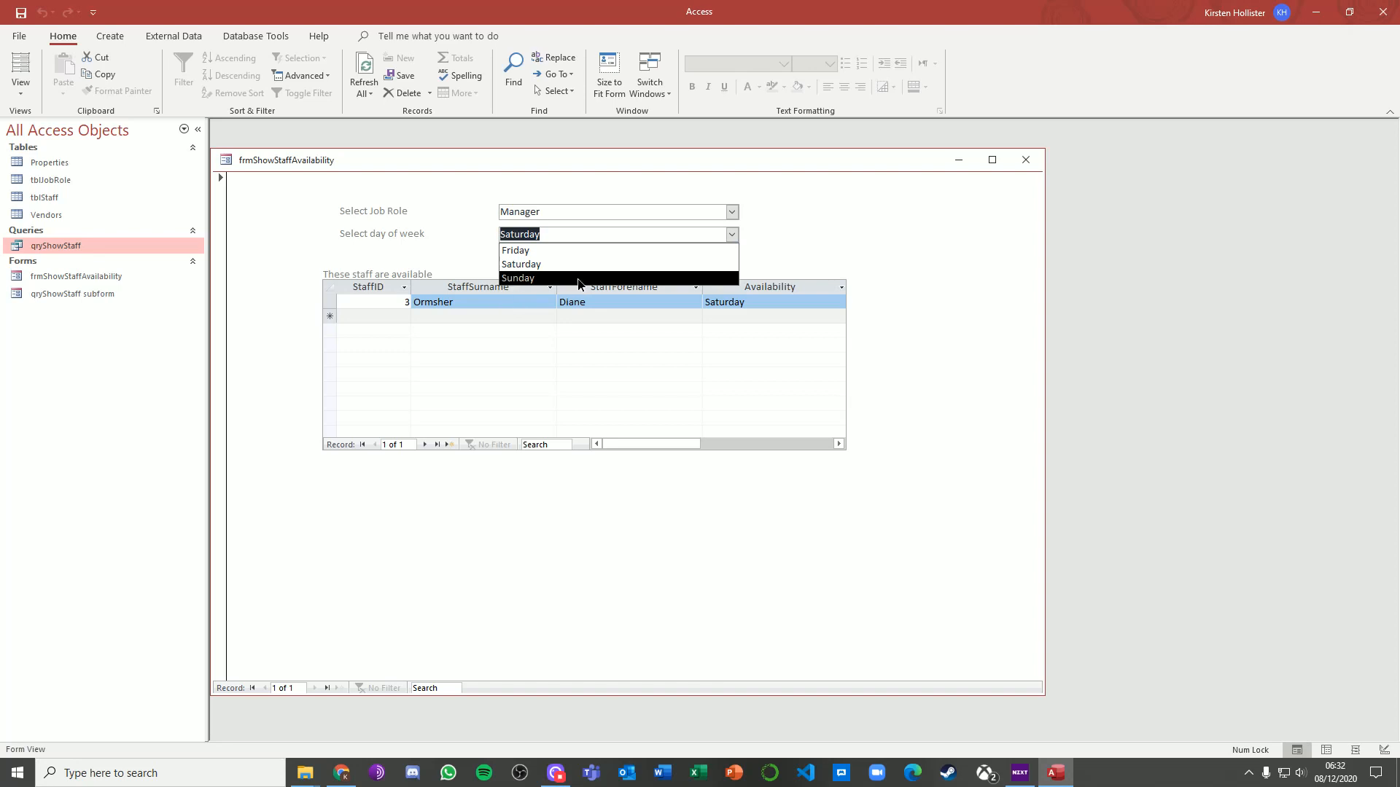
{"action": "left_click", "coordinate": [579, 279]}
{"action": "left_click", "coordinate": [731, 212]}
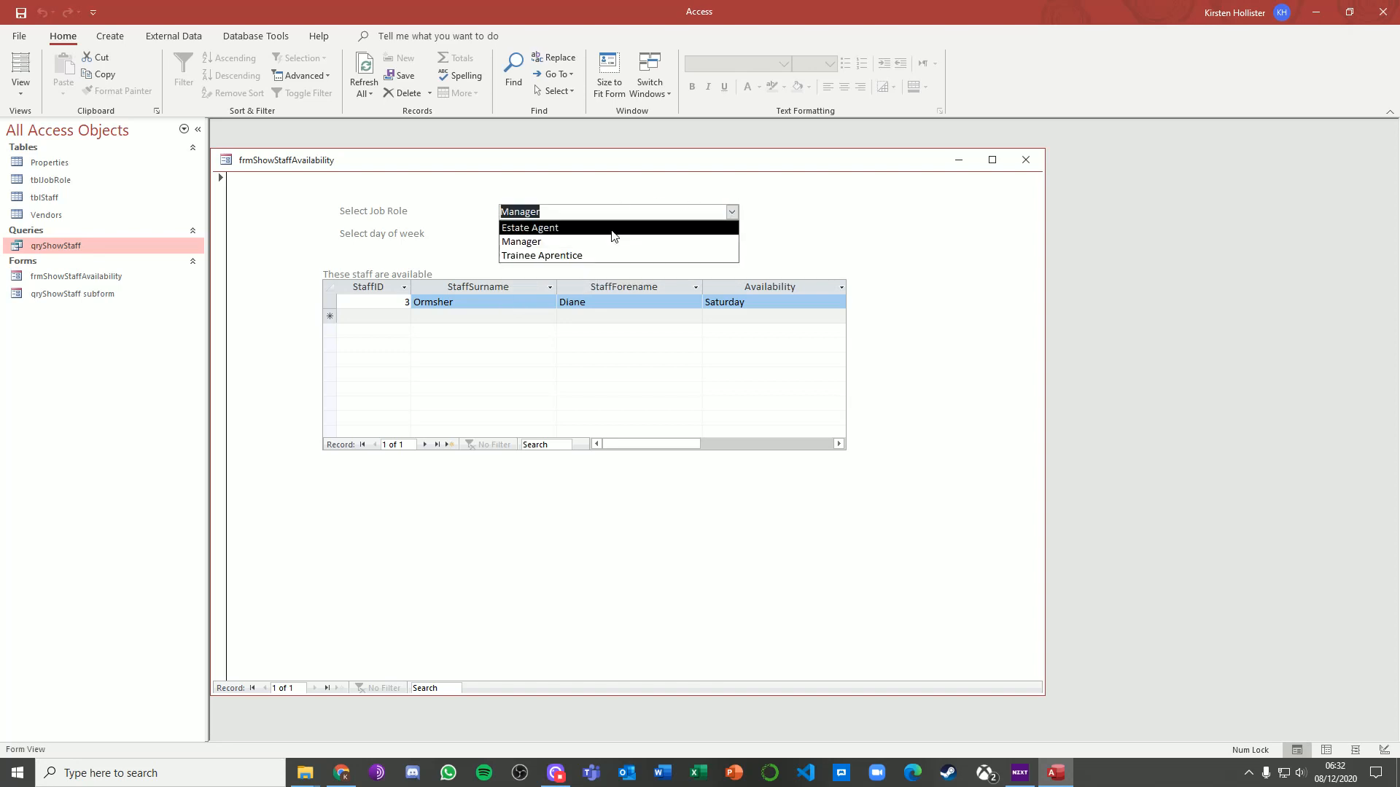
{"action": "left_click", "coordinate": [613, 233]}
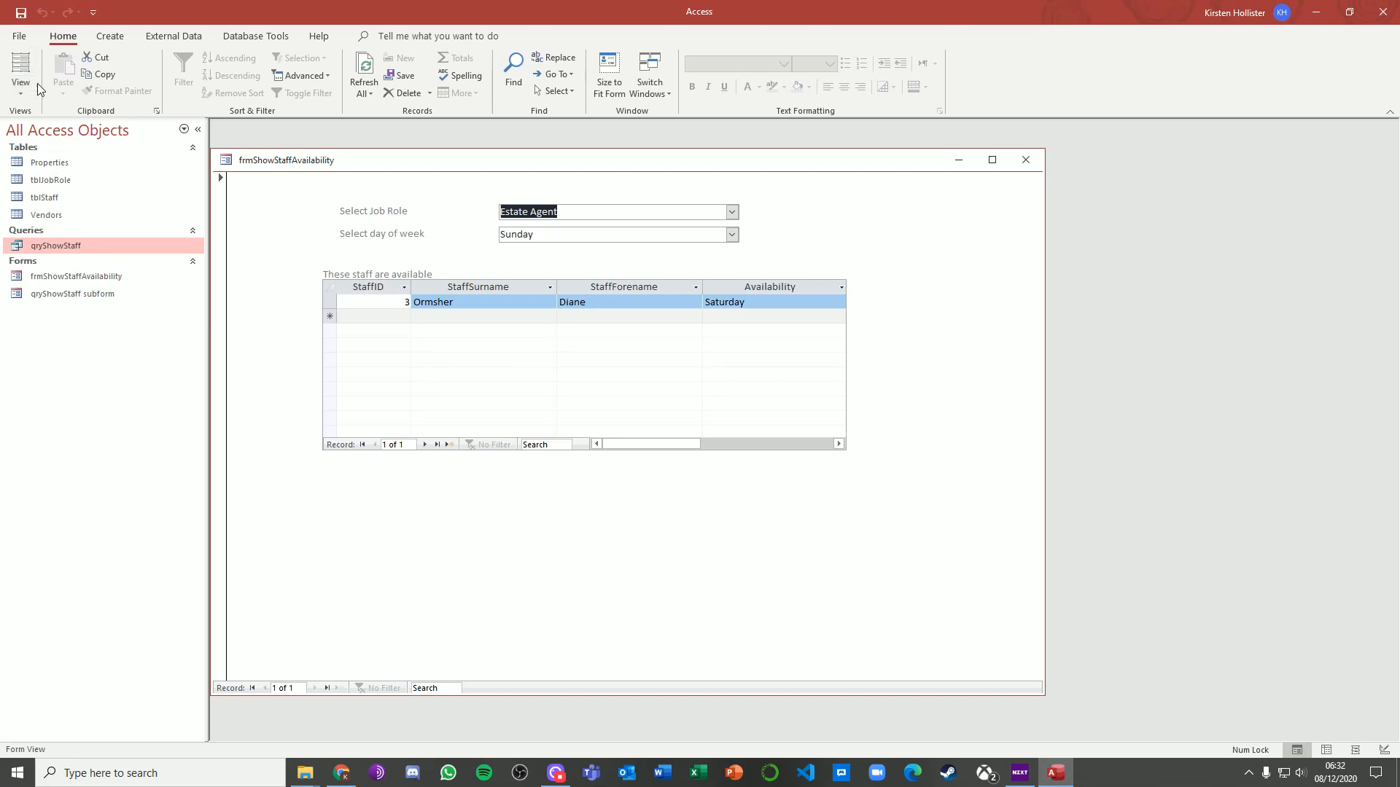
In the form's Design View, create an On Change event procedure for the job role combo box with the Code Builder
{"action": "left_click", "coordinate": [22, 98]}
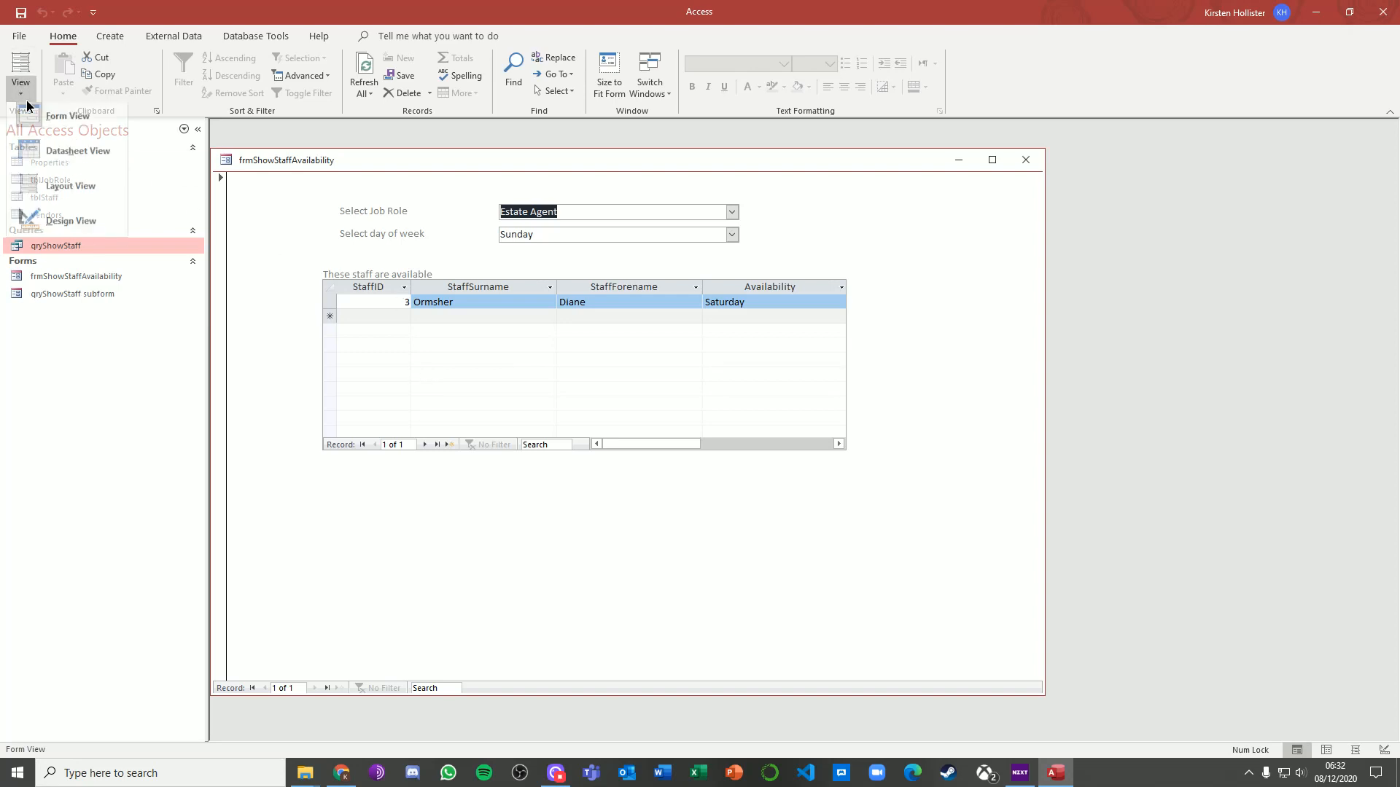
{"action": "left_click", "coordinate": [71, 228]}
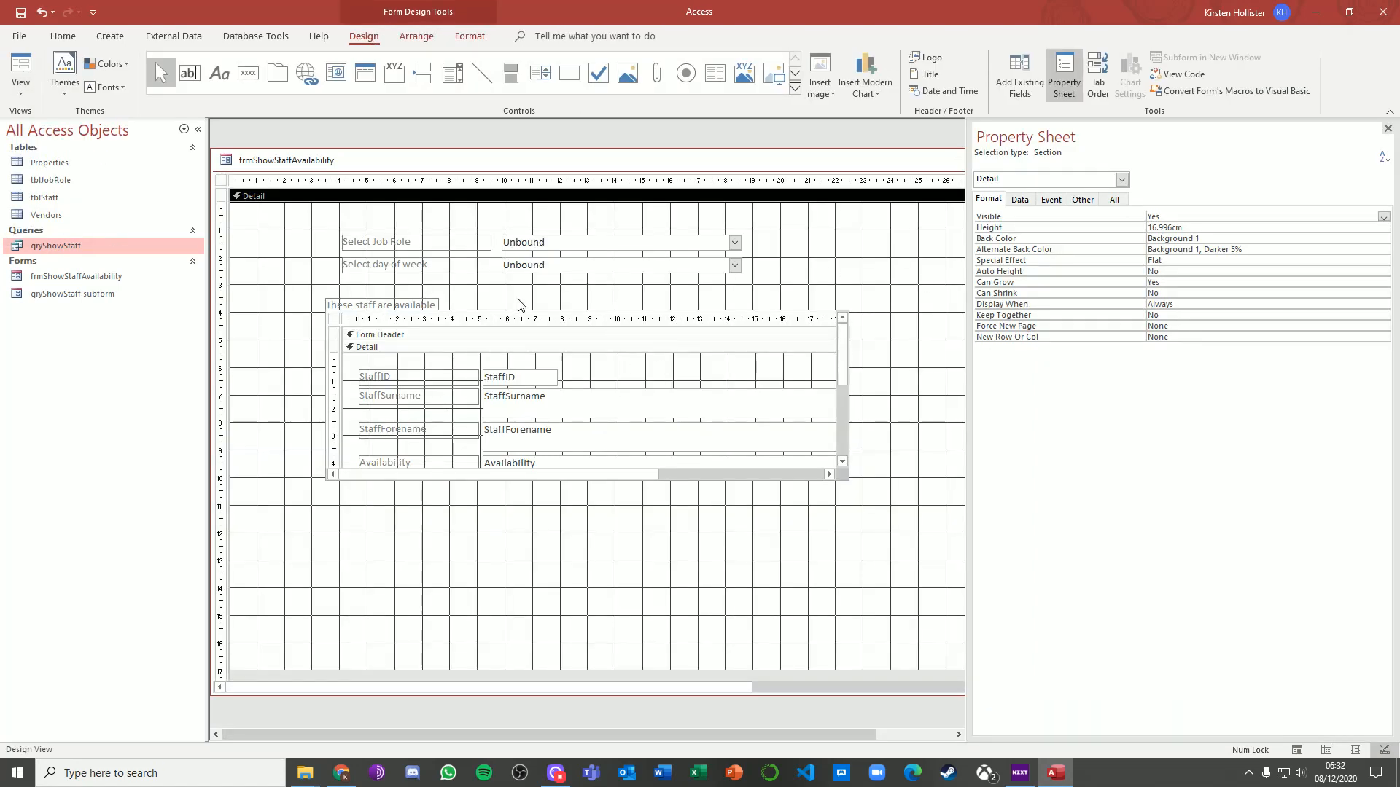
{"action": "left_click", "coordinate": [538, 239]}
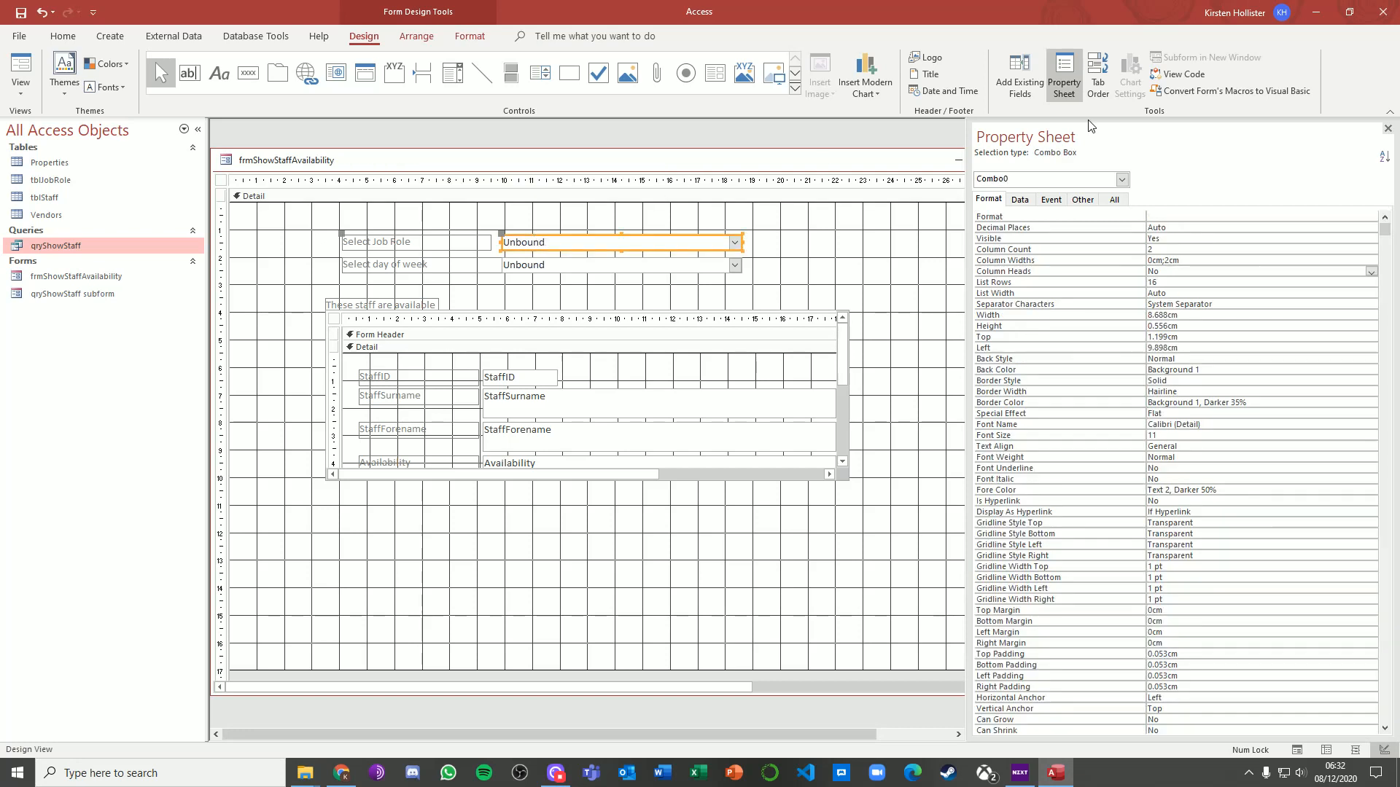
{"action": "left_click", "coordinate": [1050, 204]}
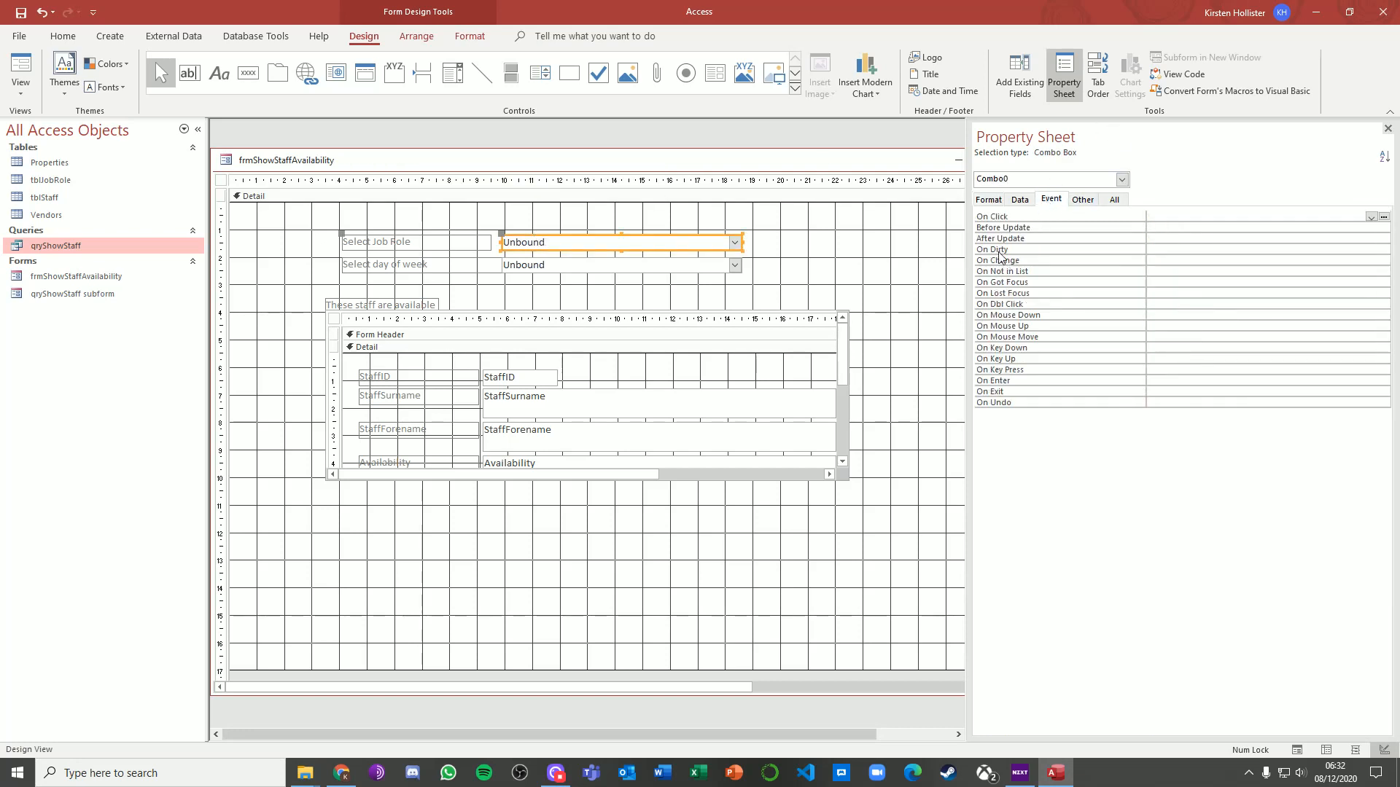
{"action": "left_click", "coordinate": [1288, 259]}
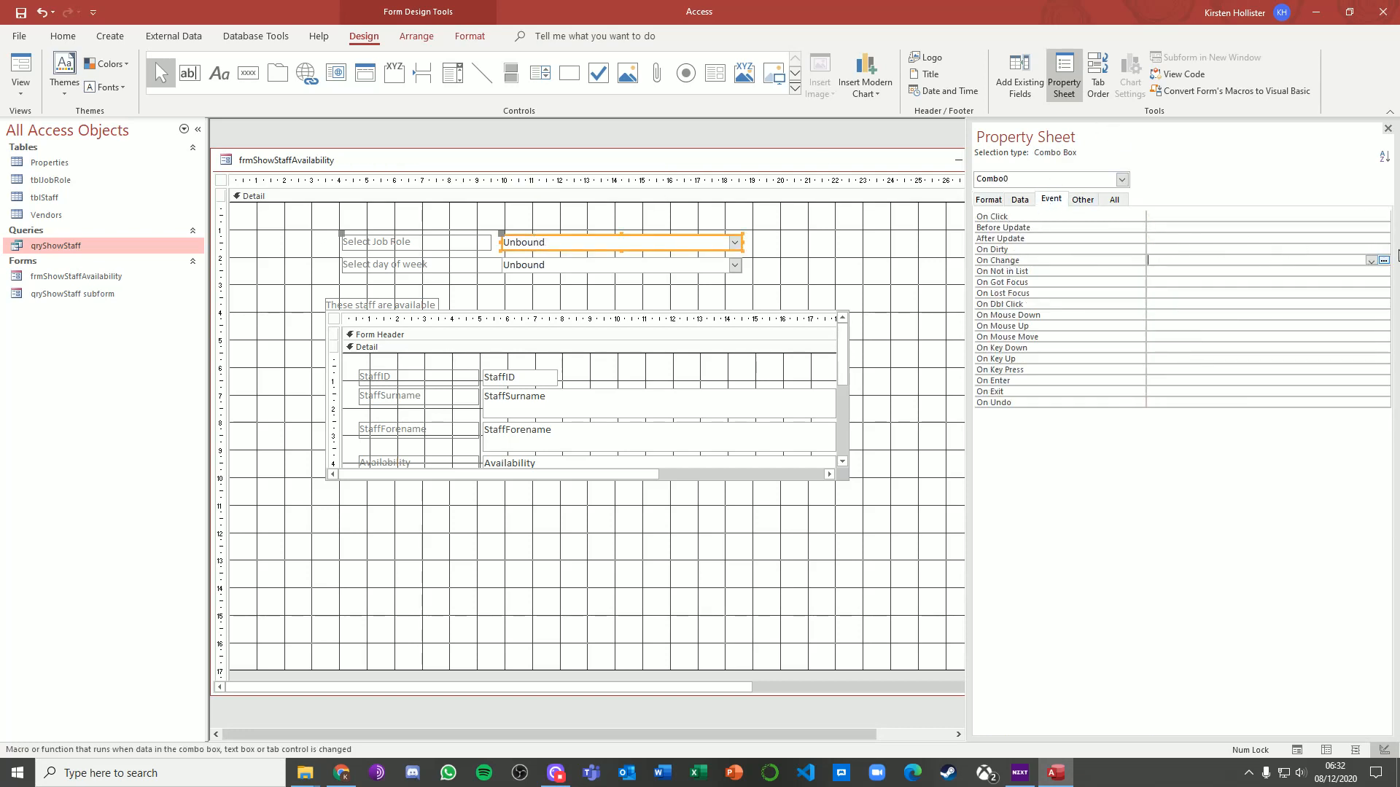
{"action": "left_click", "coordinate": [1383, 260]}
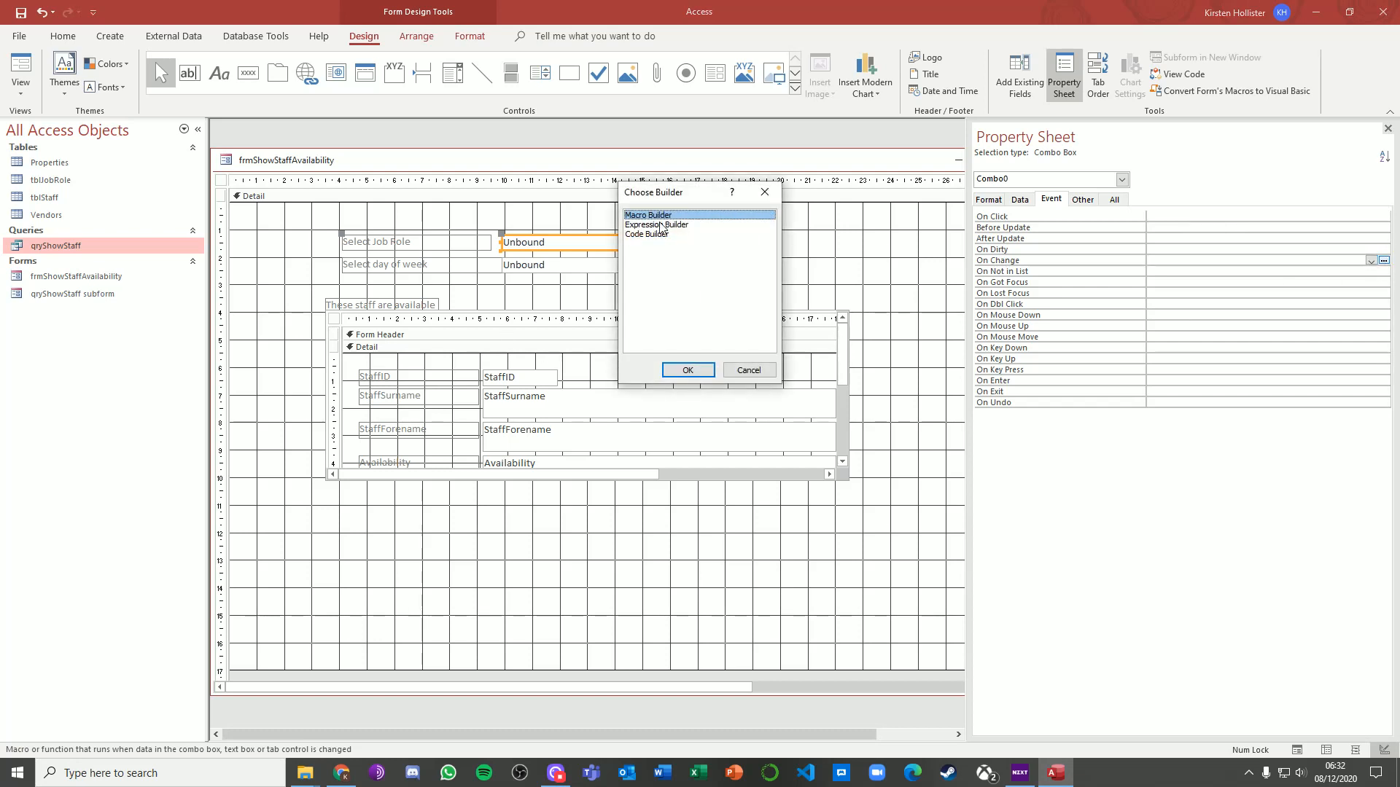
{"action": "left_click", "coordinate": [659, 235]}
{"action": "double_click", "coordinate": [658, 235]}
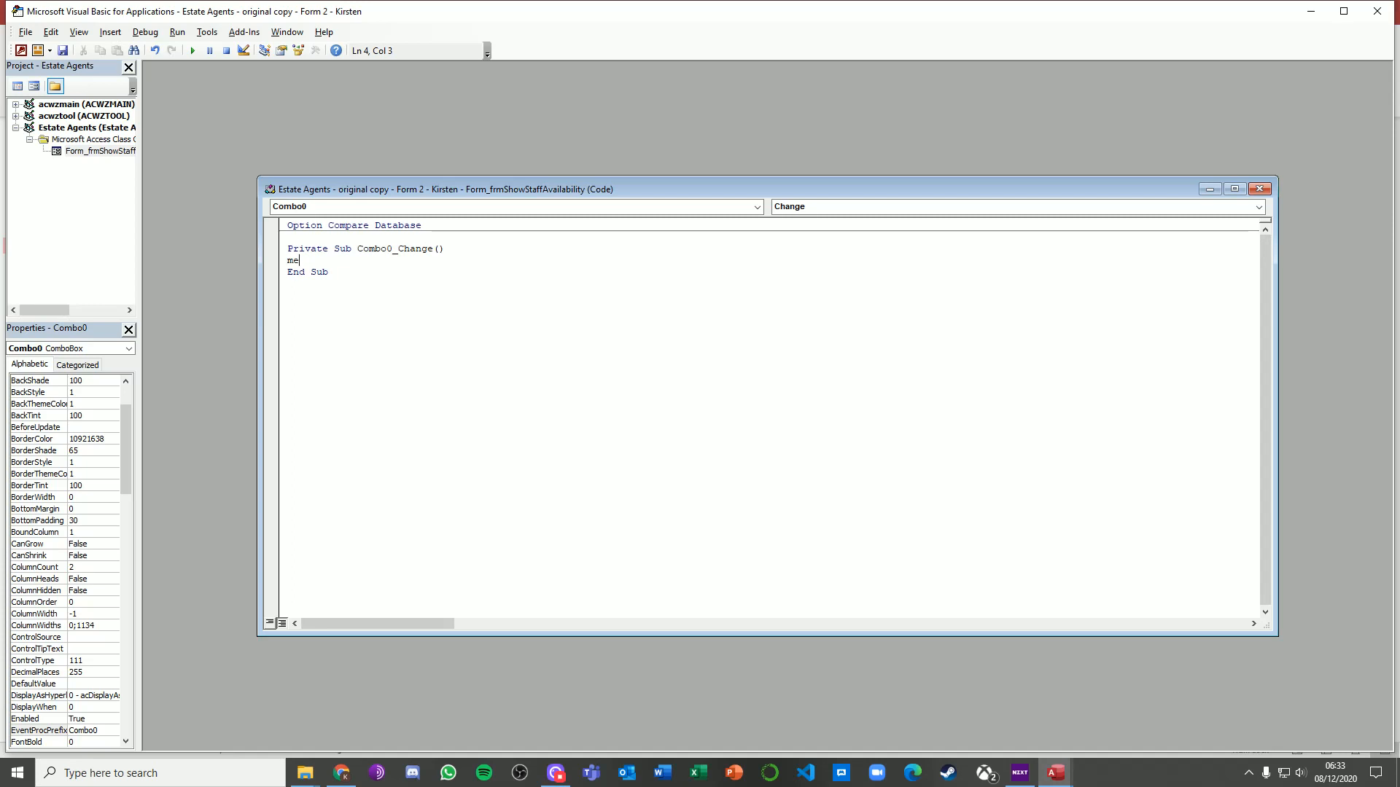
Complete the Combo0_Change procedure with the line Me.qryShowStaff_subform.Requery and close the code editor
{"action": "type", "text": "."}
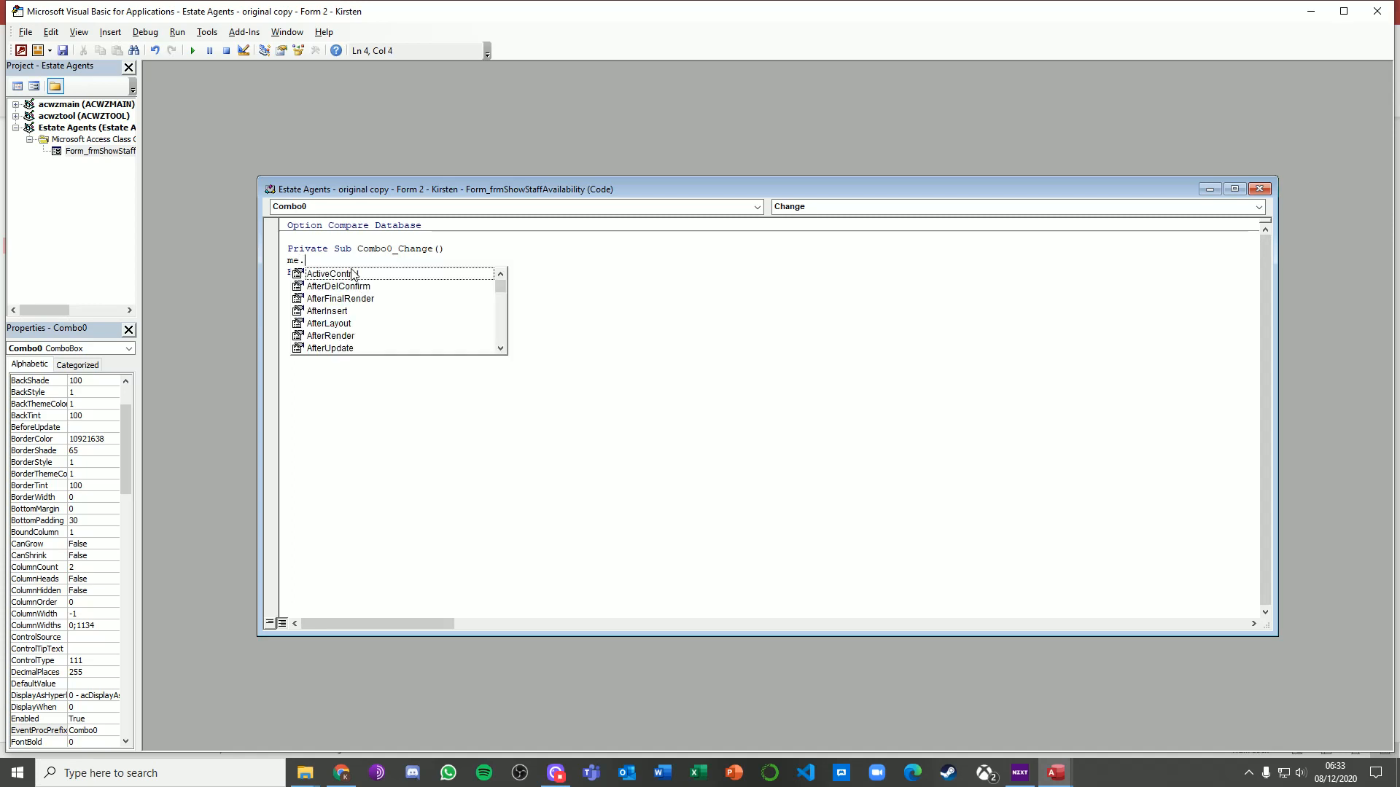
{"action": "type", "text": "qr"}
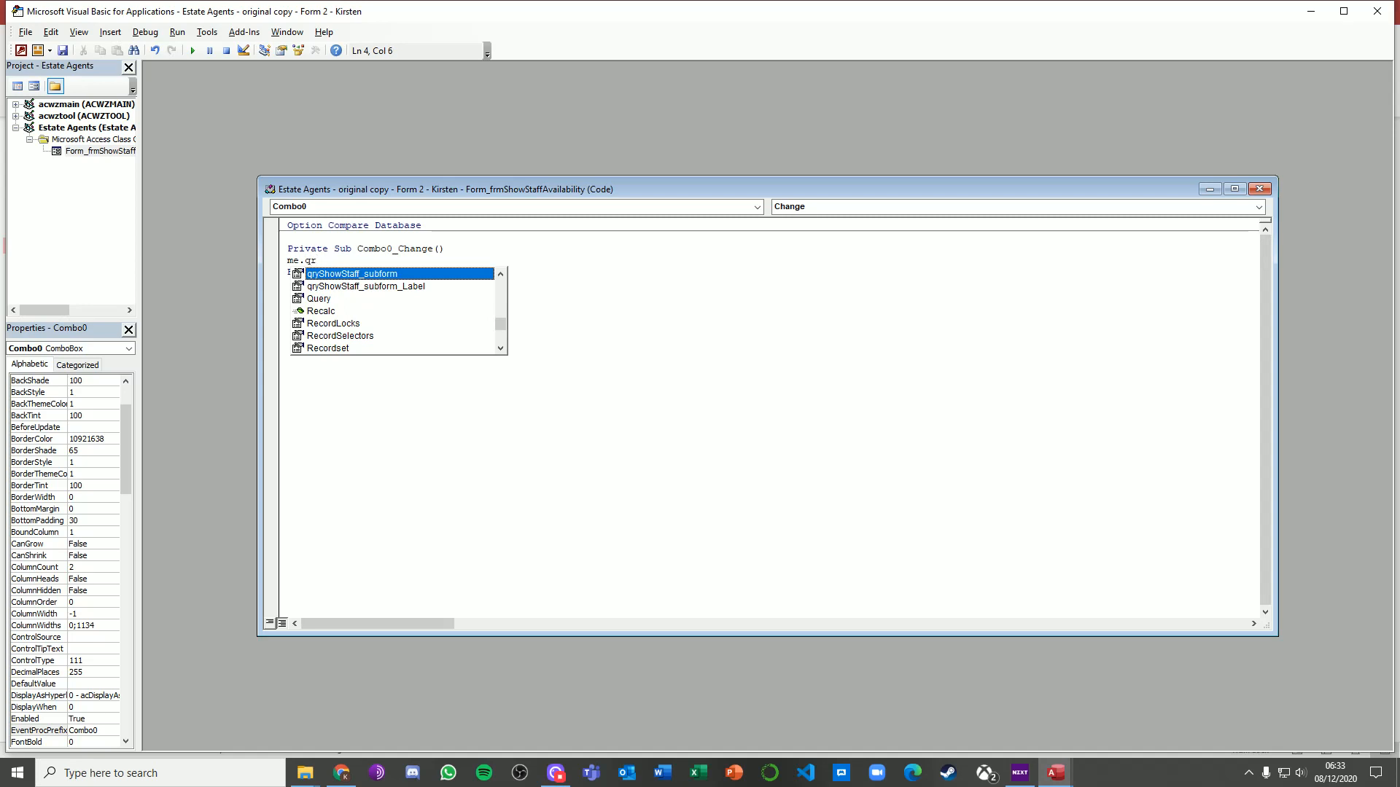
{"action": "type", "text": "y"}
{"action": "key", "text": "Tab"}
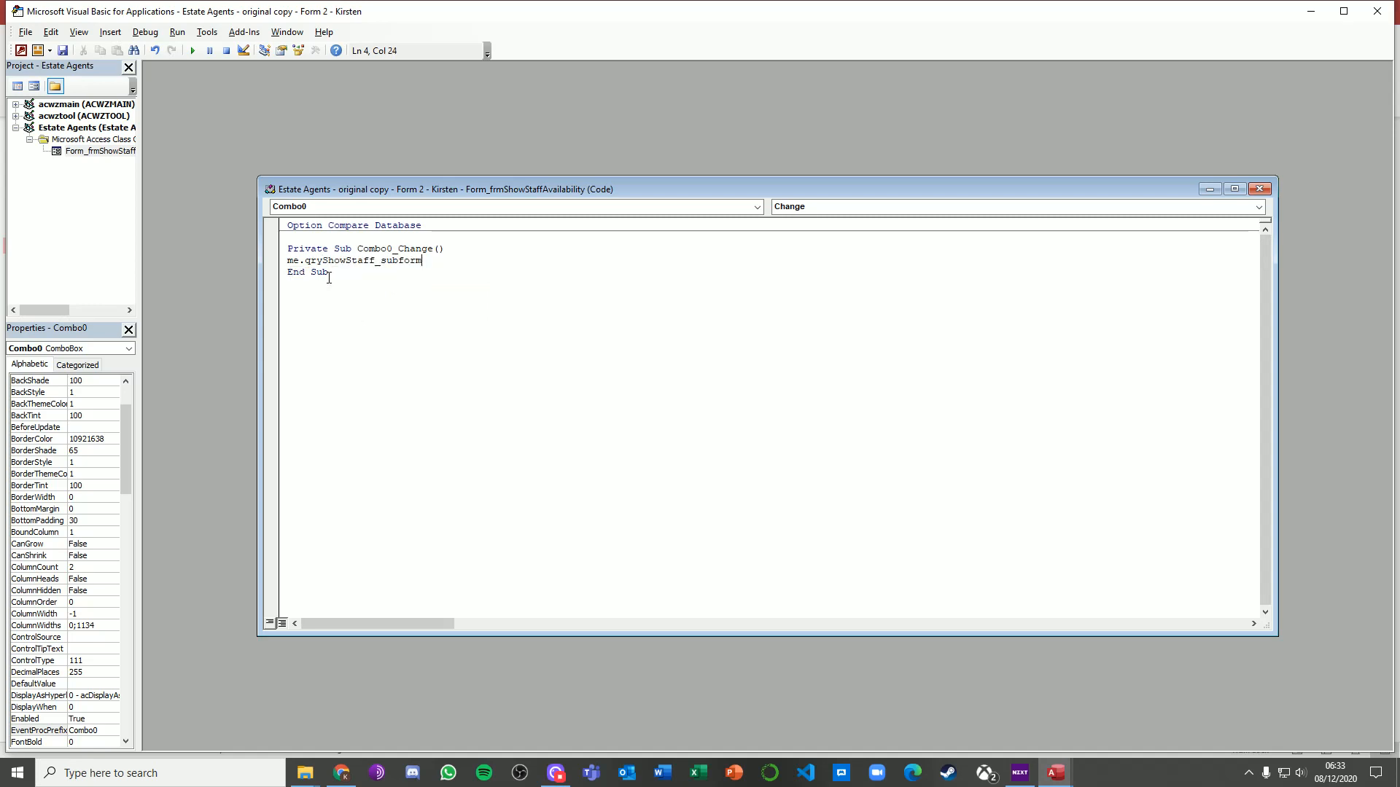
{"action": "type", "text": "."}
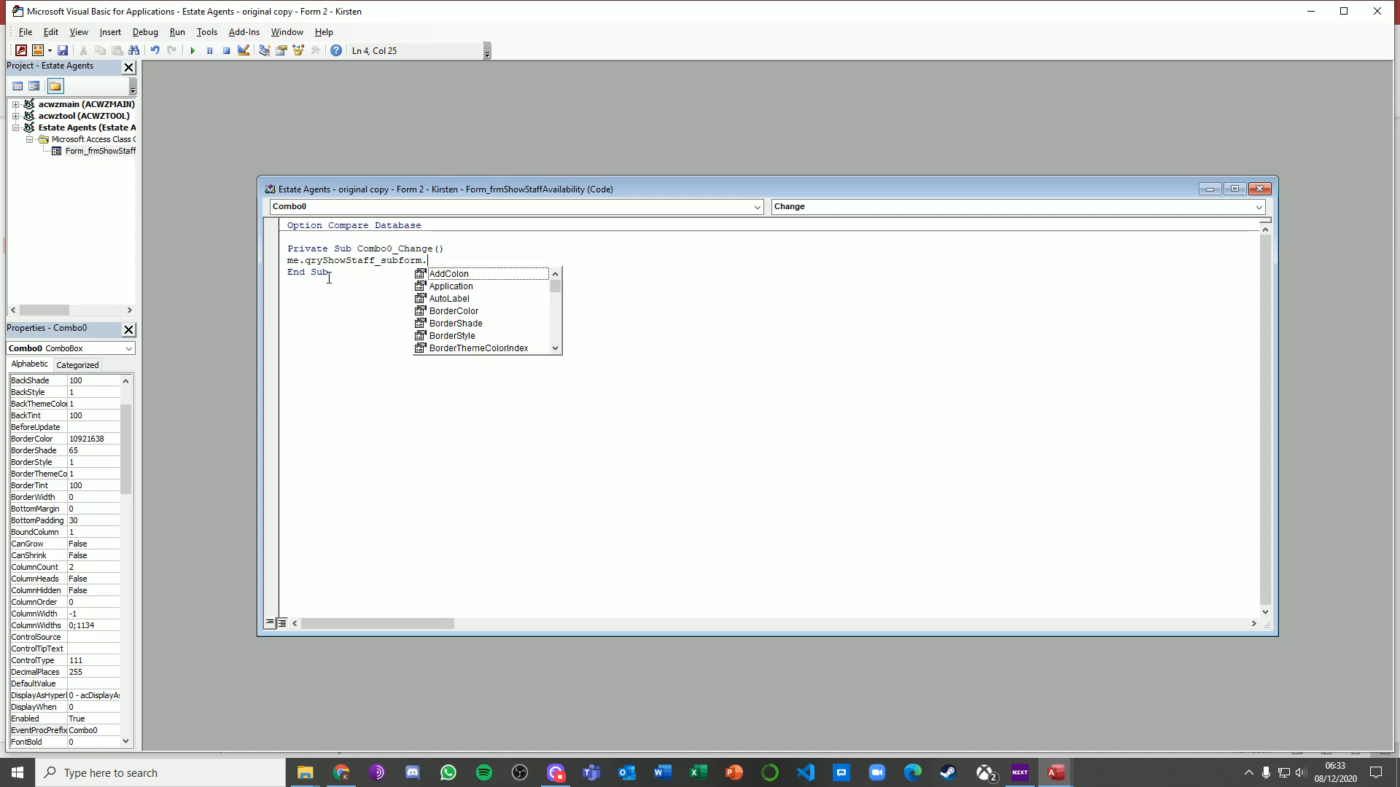
{"action": "type", "text": "re"}
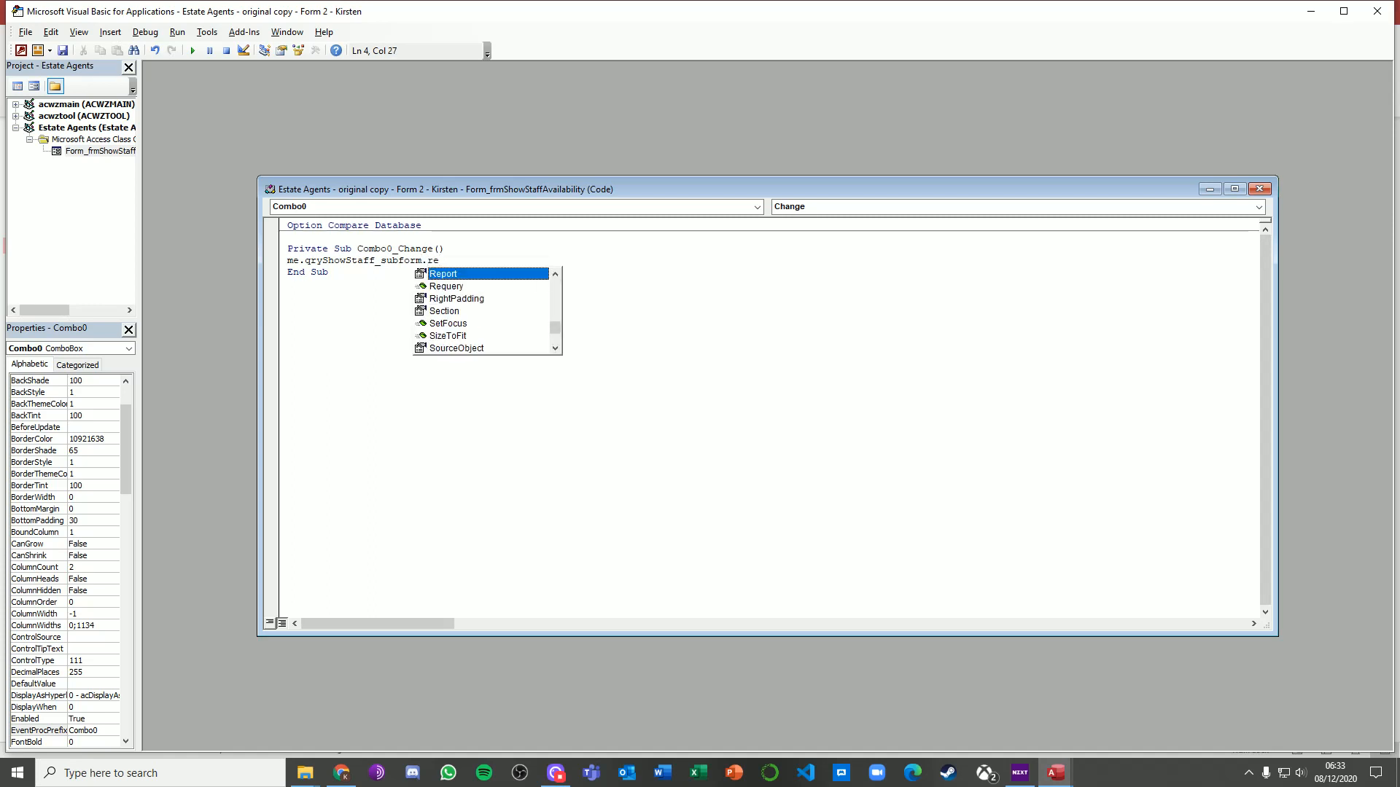
{"action": "type", "text": "q"}
{"action": "key", "text": "Return"}
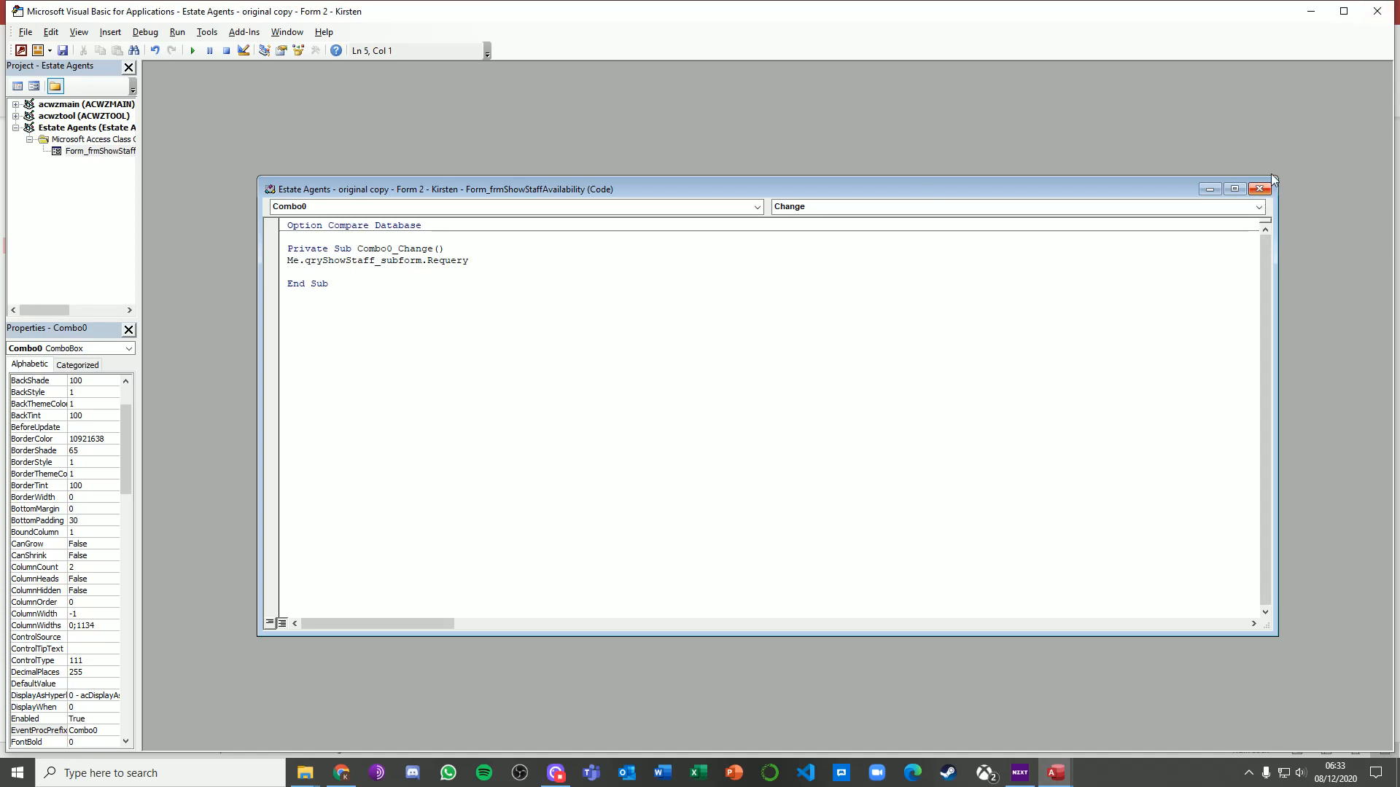
{"action": "left_click", "coordinate": [1376, 11]}
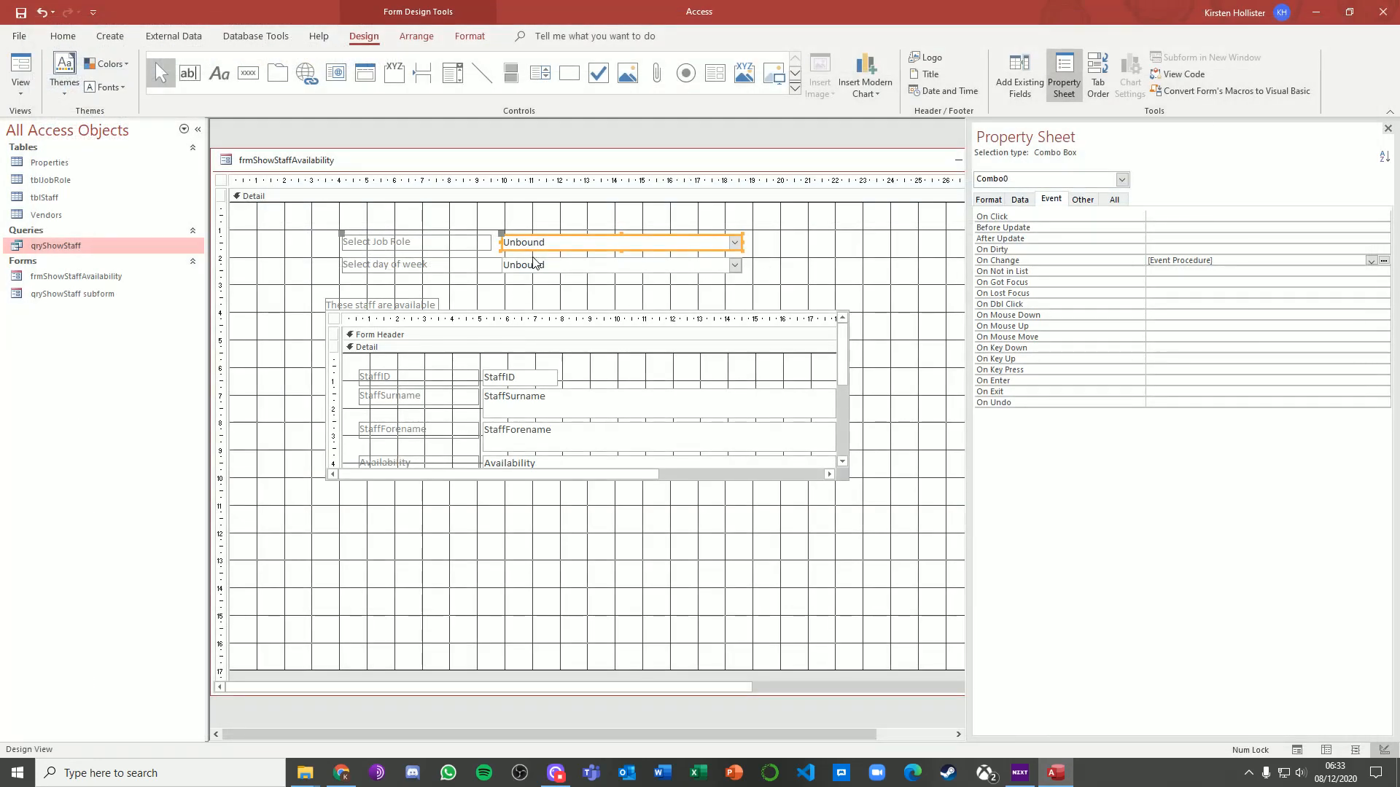
Create an On Change event procedure for the day of week combo box with the Code Builder
{"action": "left_click_drag", "start_coordinate": [534, 263], "coordinate": [532, 262]}
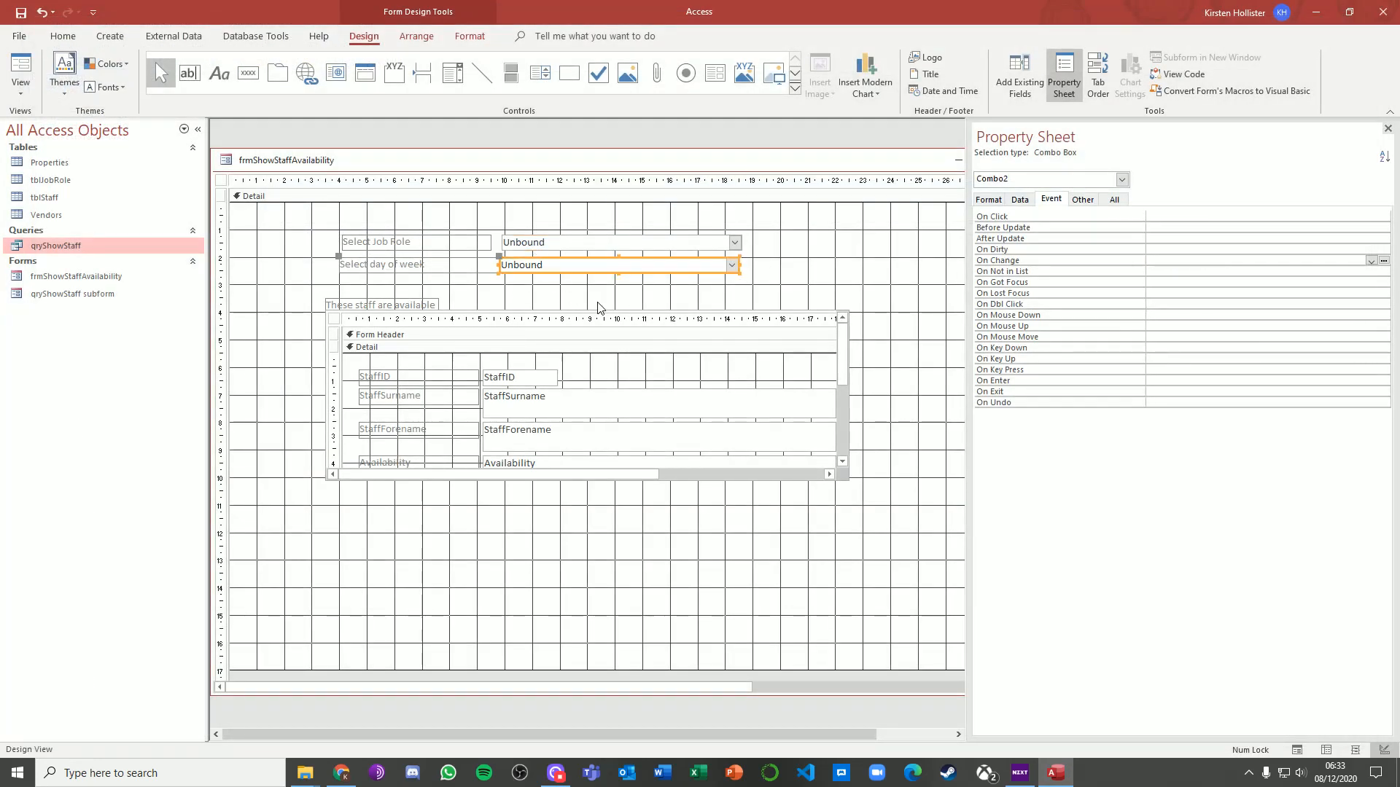
{"action": "key", "text": "ctrl+z"}
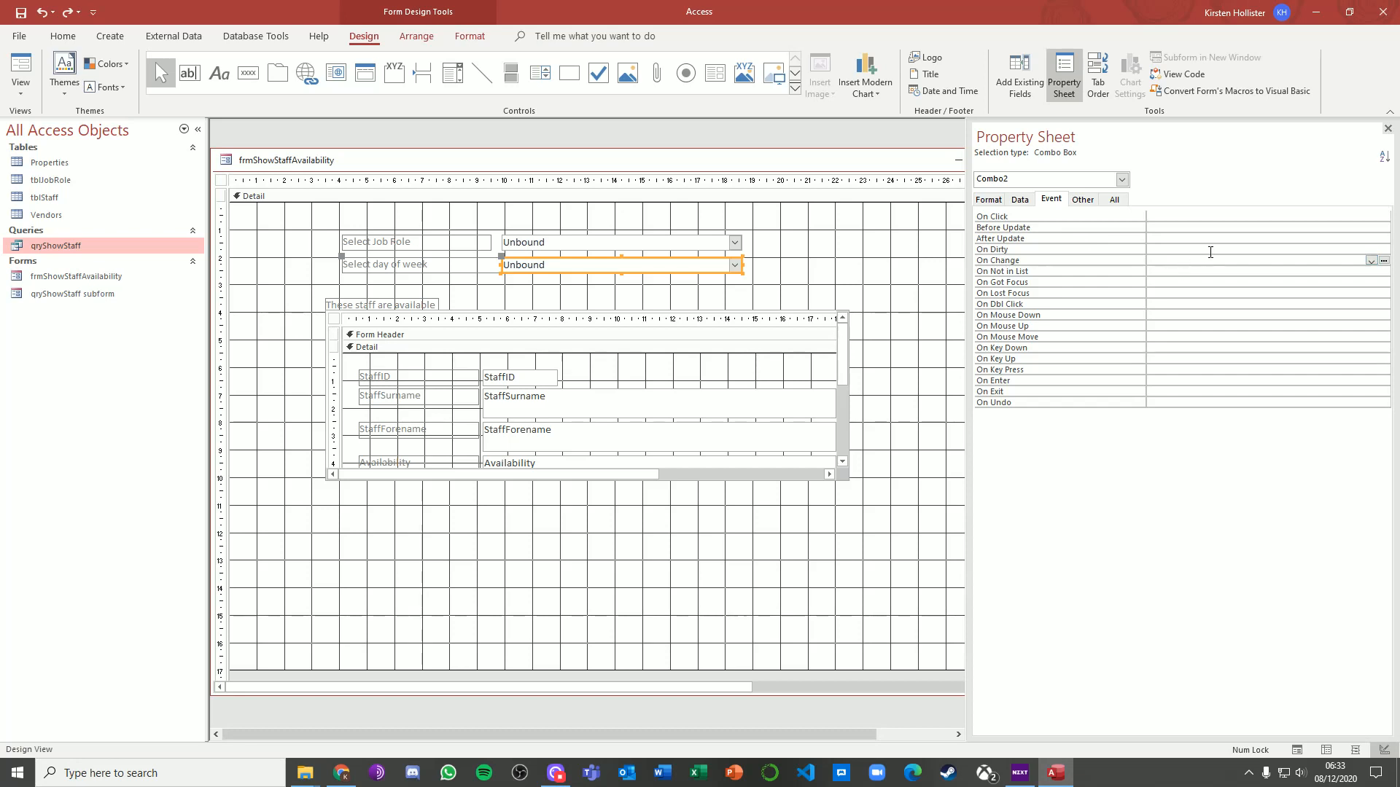
{"action": "left_click", "coordinate": [1383, 261]}
{"action": "double_click", "coordinate": [656, 234]}
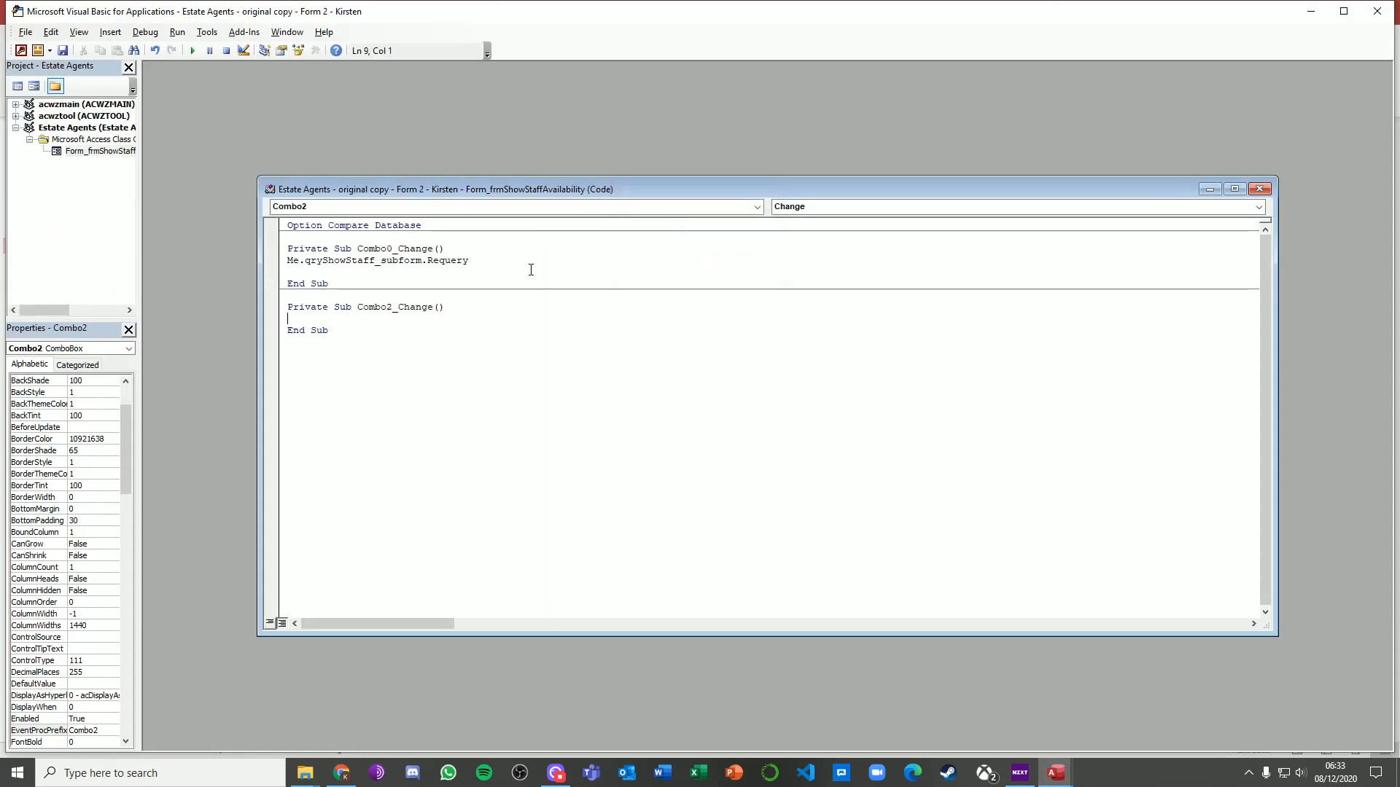
Copy the line Me.qryShowStaff_subform.Requery from Combo0_Change into Combo2_Change and close the code editor
{"action": "left_click_drag", "start_coordinate": [490, 256], "coordinate": [279, 262]}
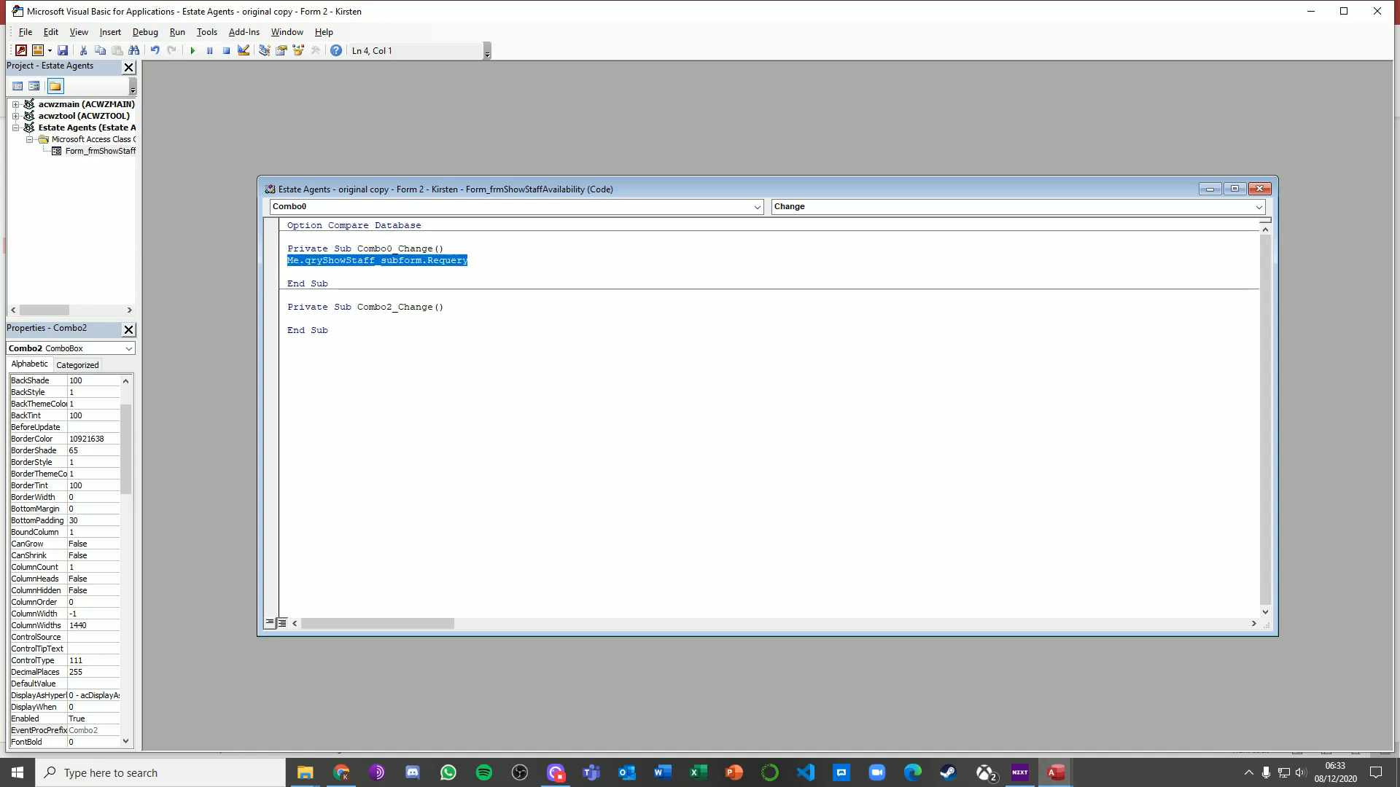
{"action": "key", "text": "ctrl+c"}
{"action": "left_click", "coordinate": [299, 317]}
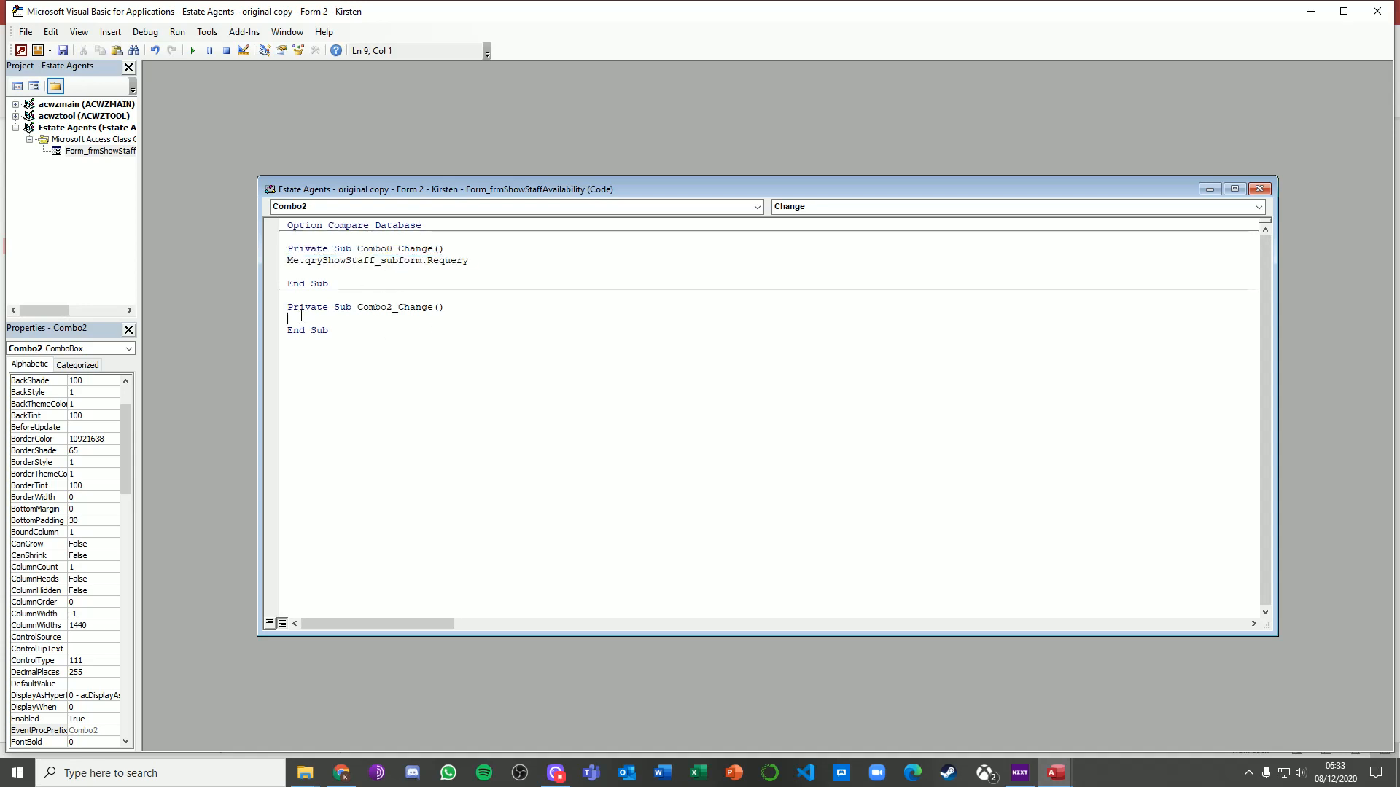
{"action": "key", "text": "ctrl+v"}
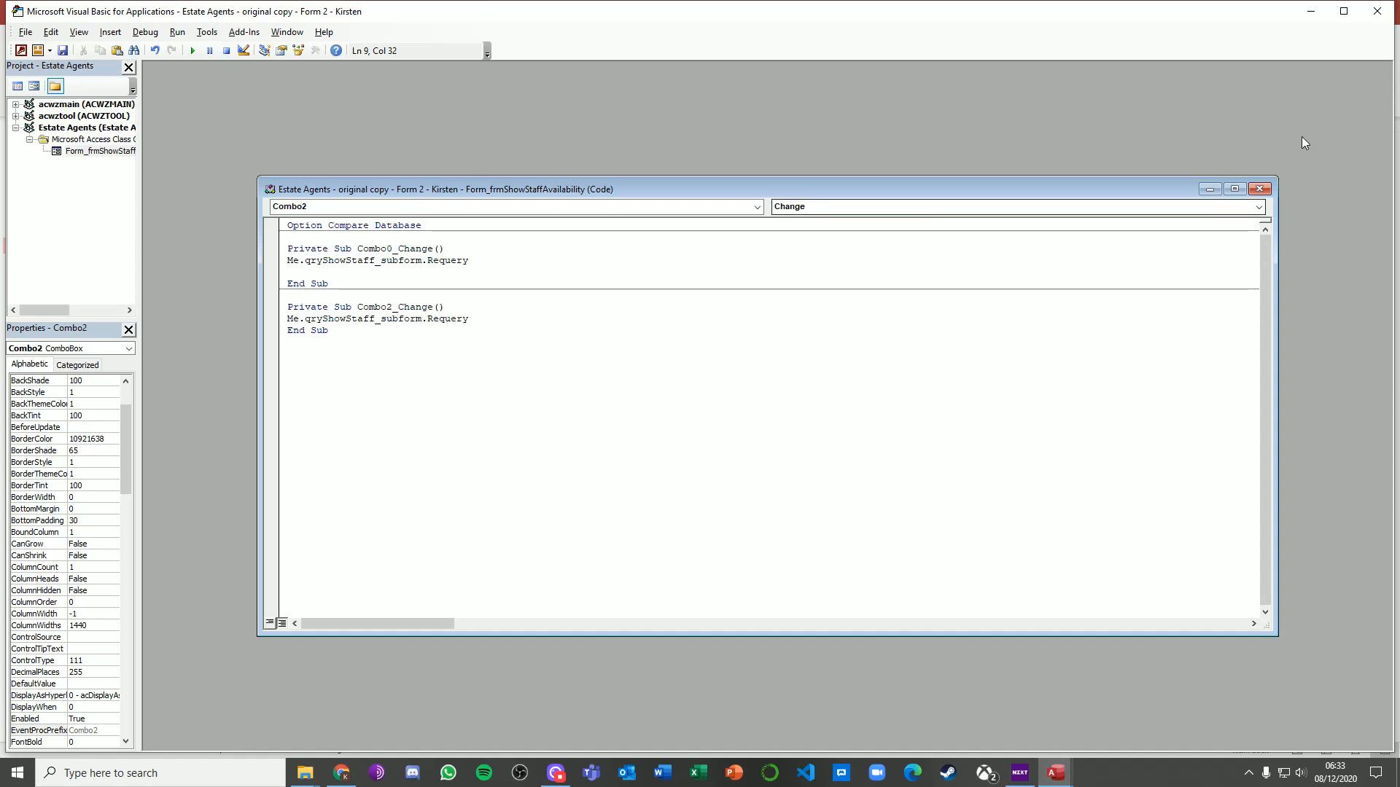
{"action": "left_click", "coordinate": [1365, 13]}
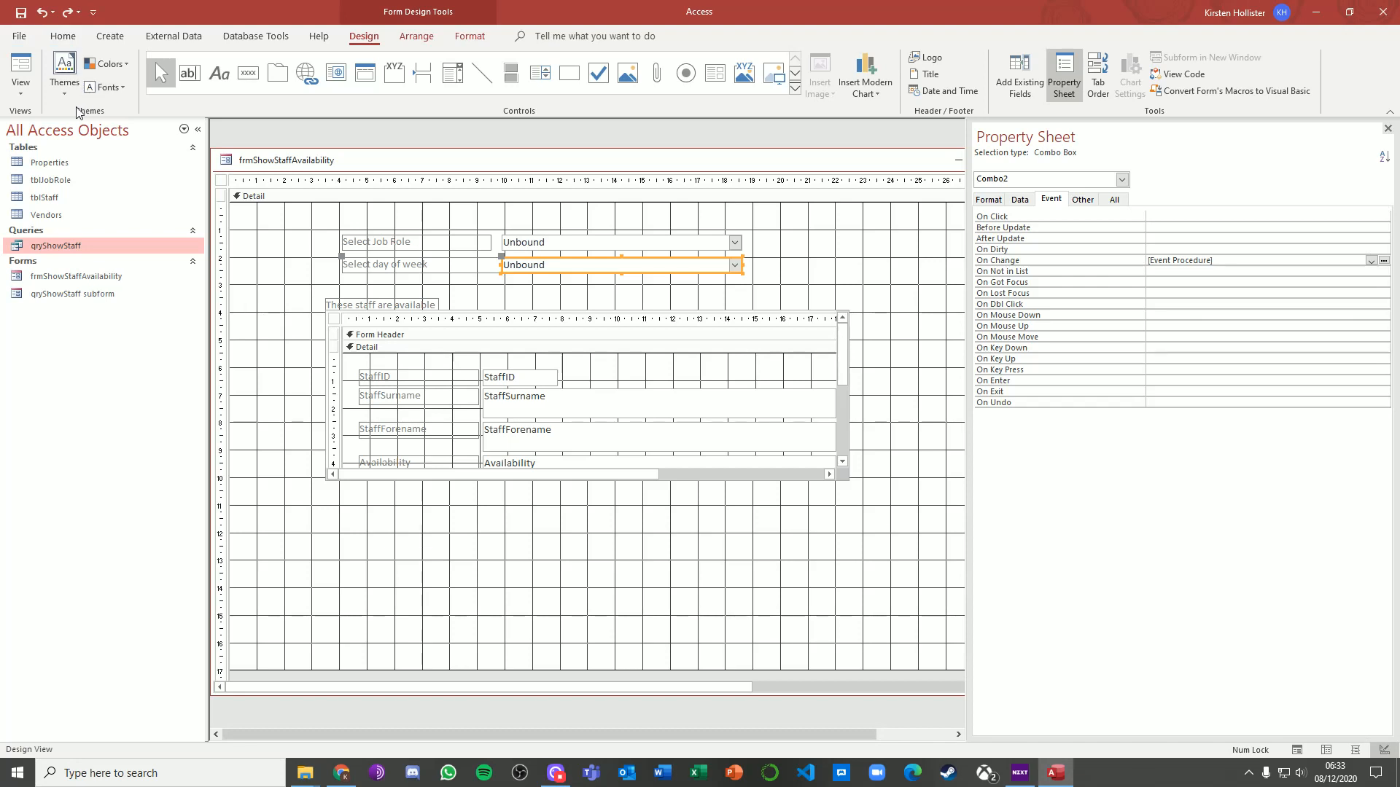
Test the weekday filter in Form View by choosing Friday and Saturday for the Estate Agent role
{"action": "left_click", "coordinate": [21, 71]}
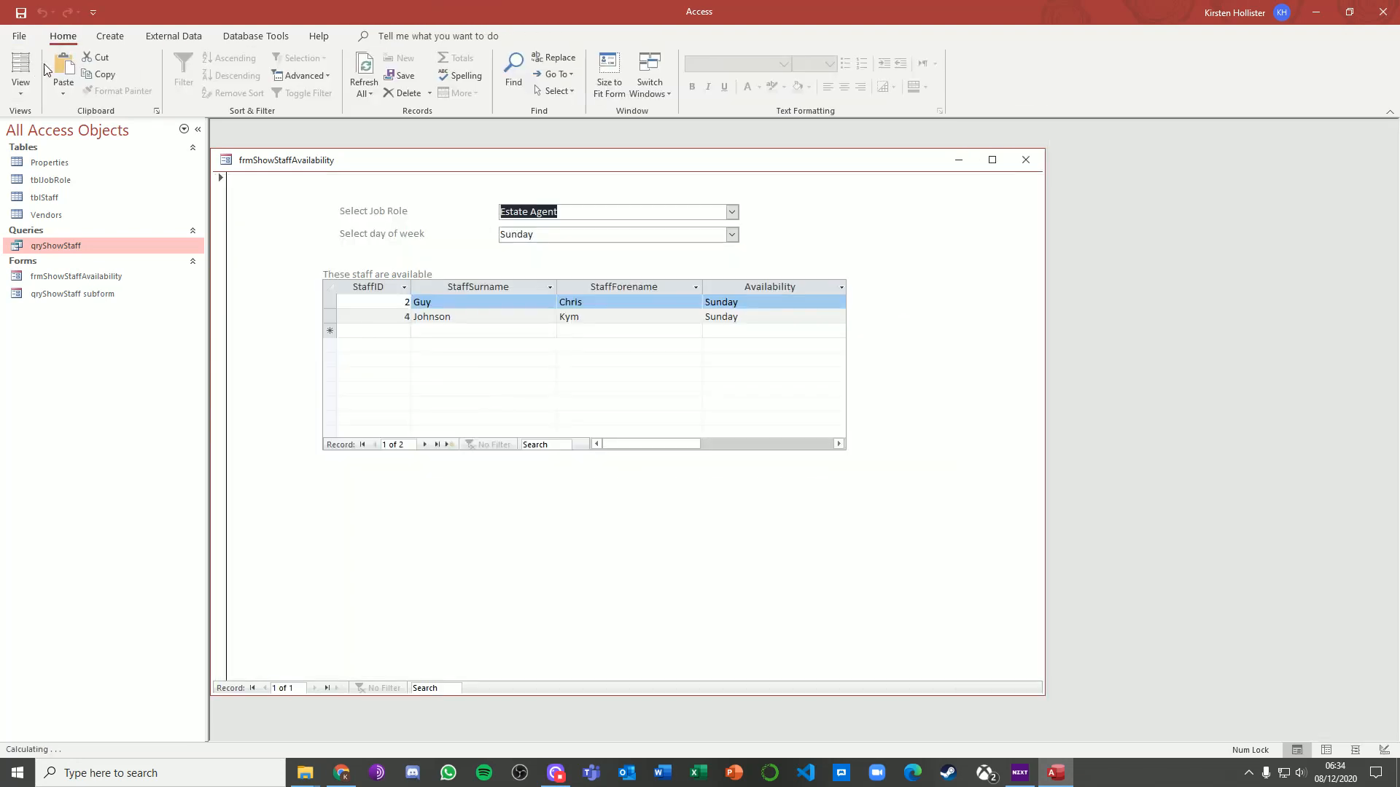
{"action": "left_click", "coordinate": [731, 234]}
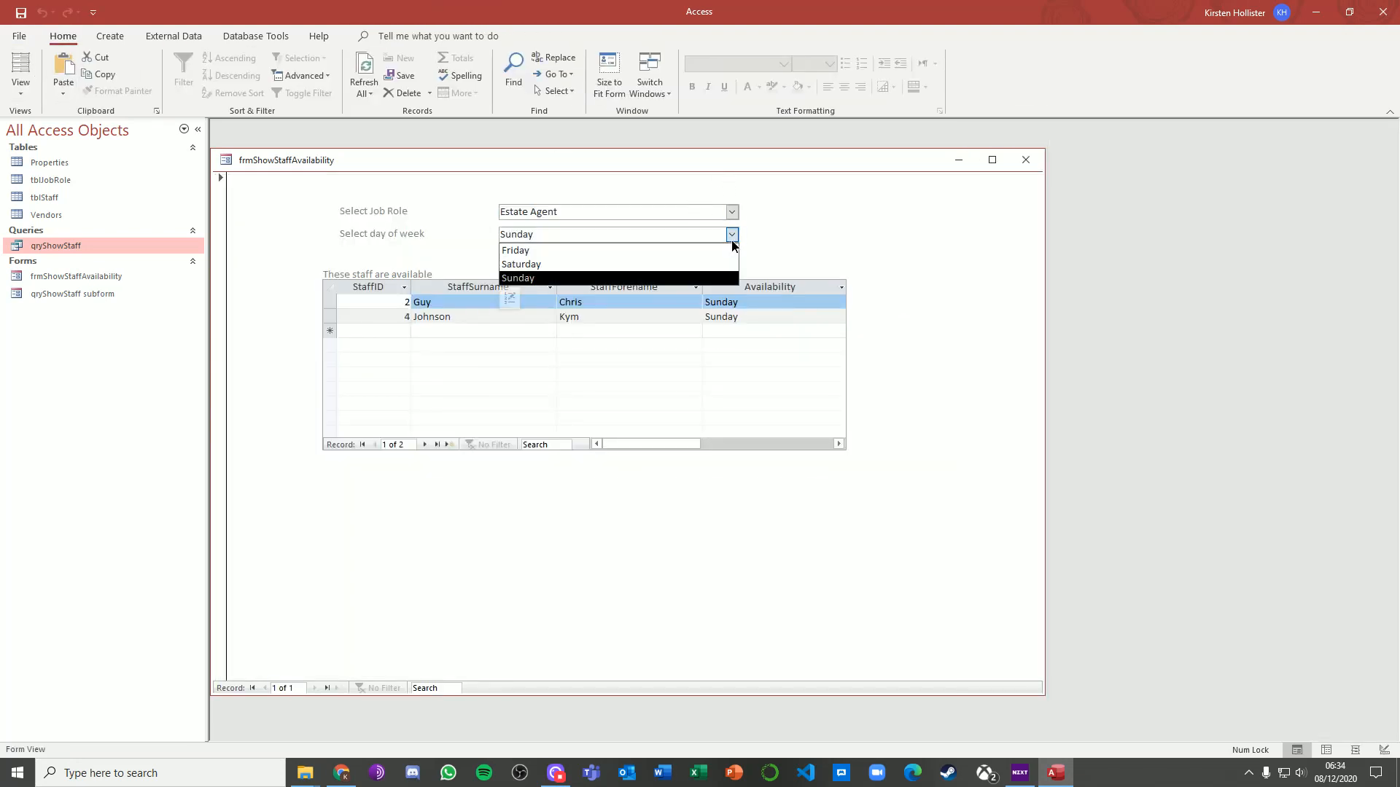
{"action": "left_click", "coordinate": [666, 250]}
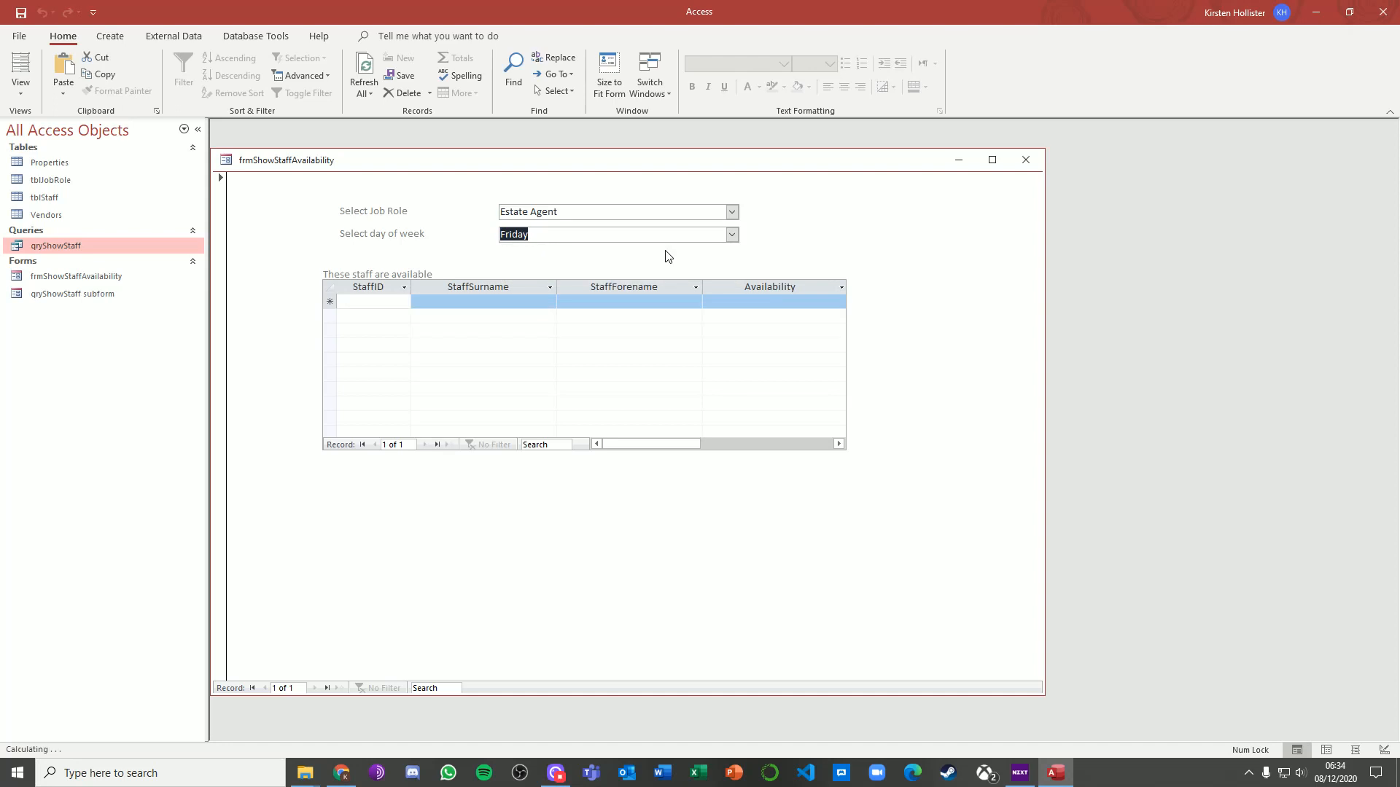
{"action": "left_click", "coordinate": [731, 234]}
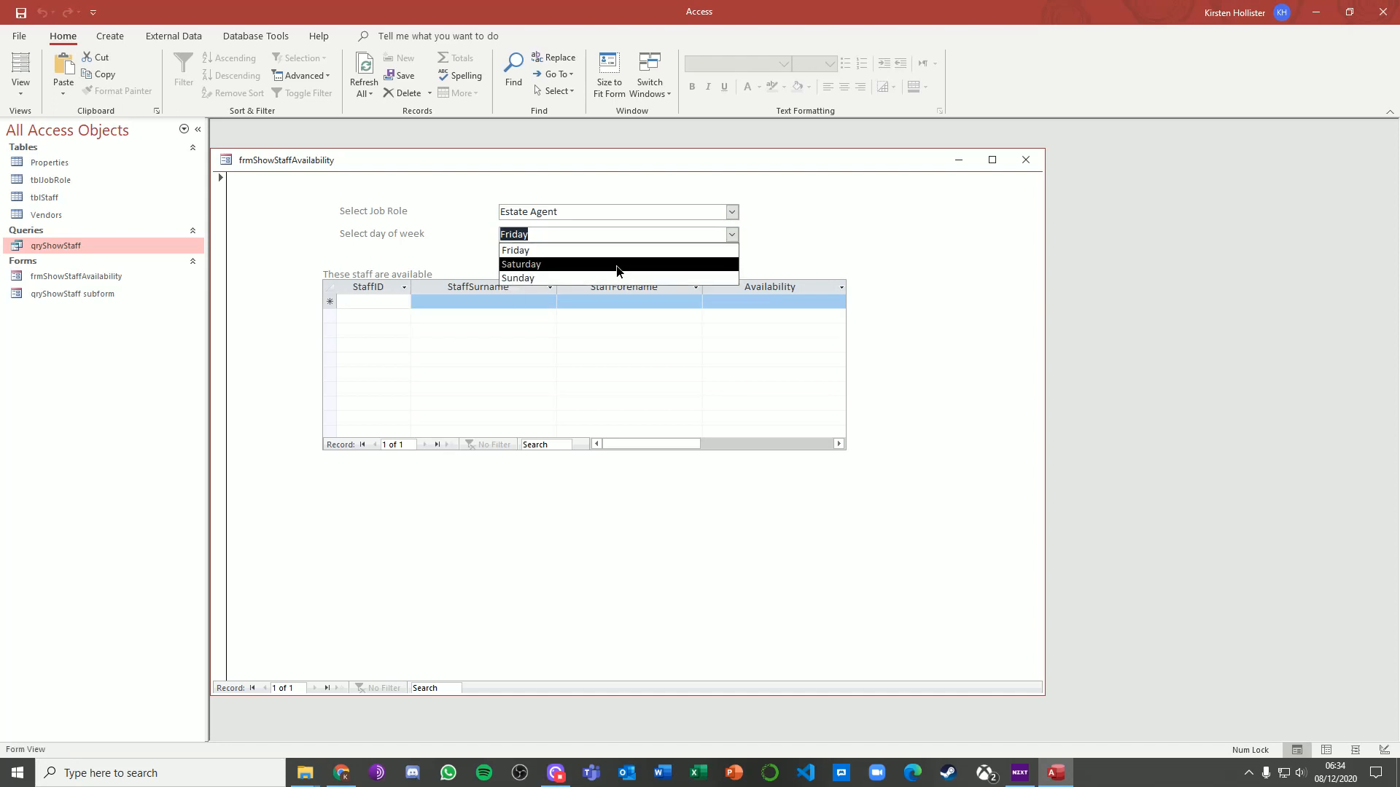
{"action": "left_click", "coordinate": [619, 264]}
Test the job role filter by choosing Manager and Estate Agent with Saturday as the day of week
{"action": "left_click", "coordinate": [730, 213]}
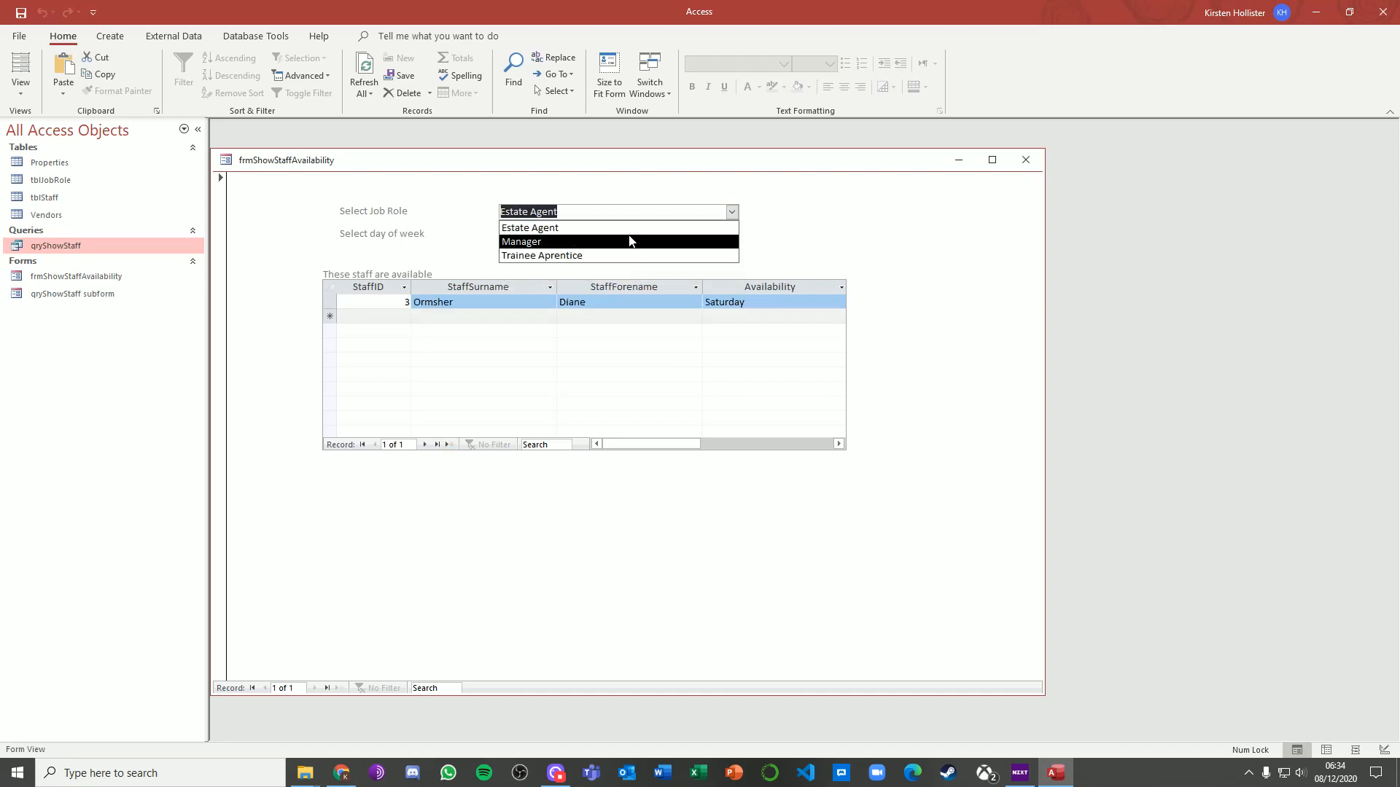
{"action": "left_click", "coordinate": [630, 241]}
{"action": "left_click", "coordinate": [732, 234]}
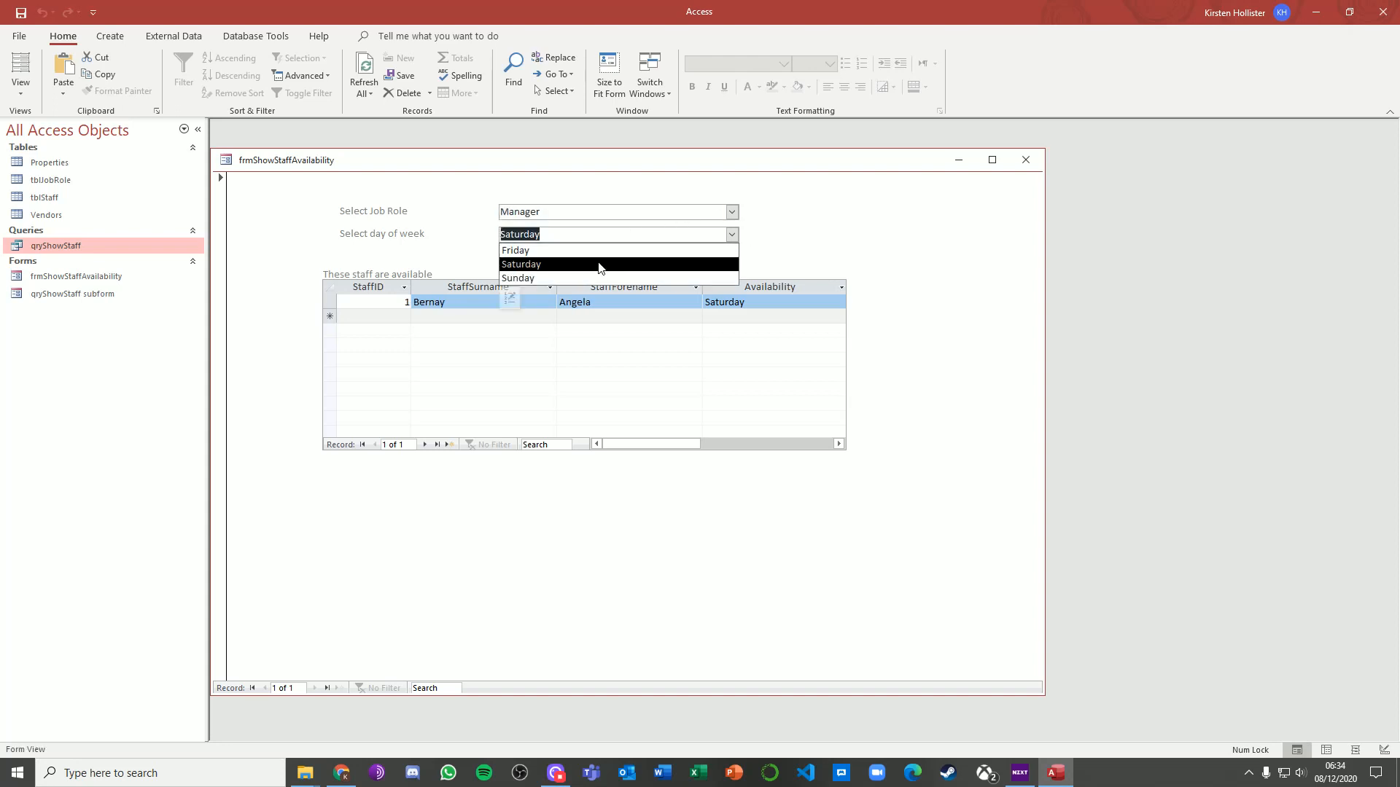
{"action": "left_click", "coordinate": [598, 266]}
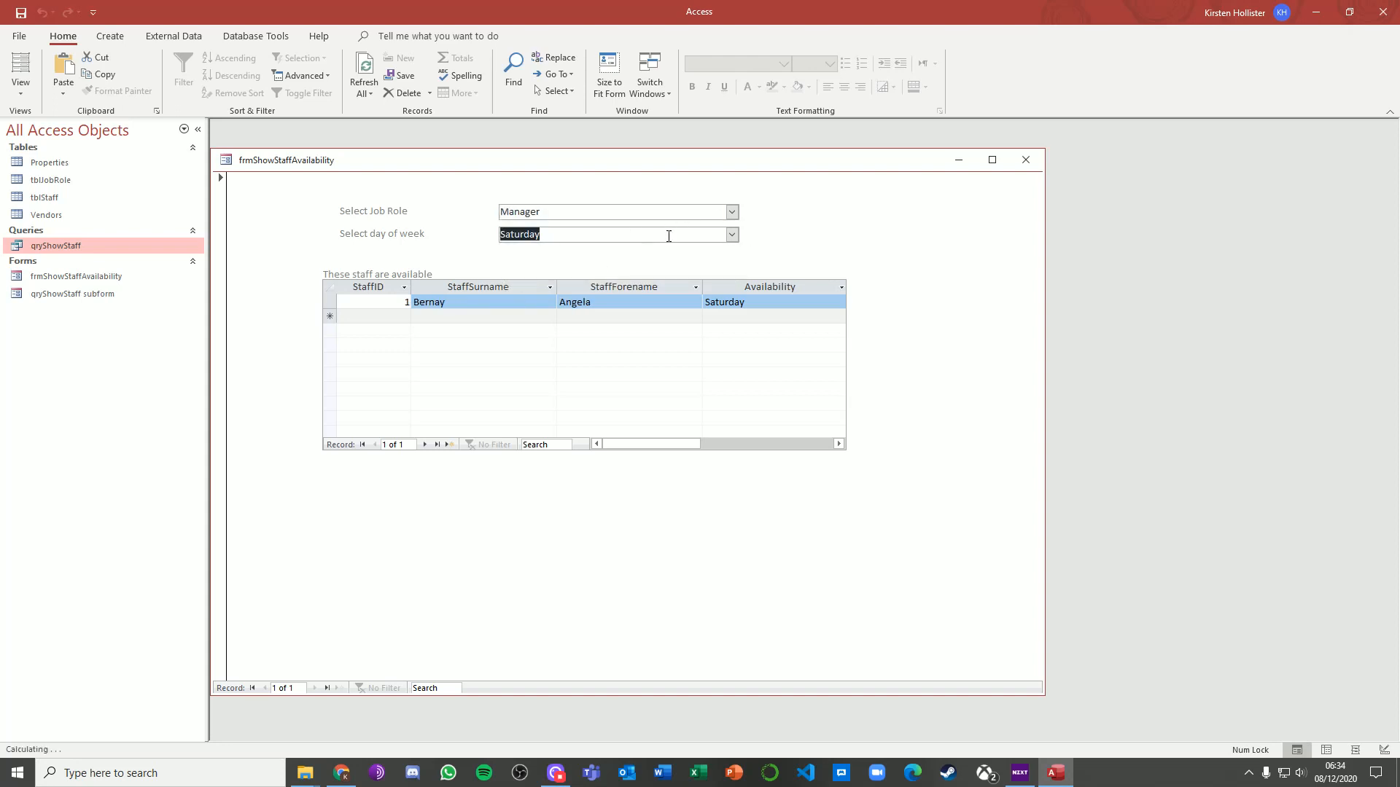
{"action": "left_click", "coordinate": [731, 212]}
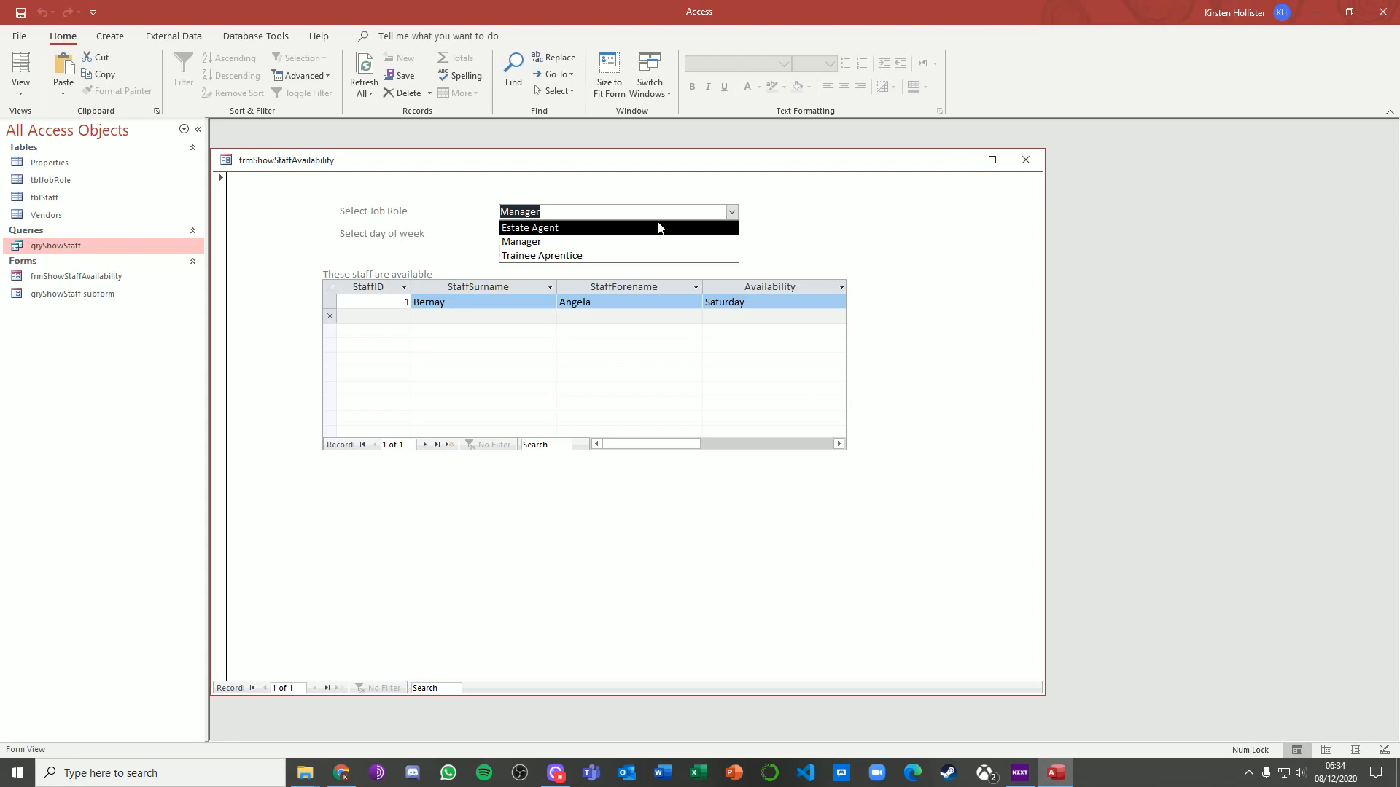
{"action": "left_click", "coordinate": [659, 228]}
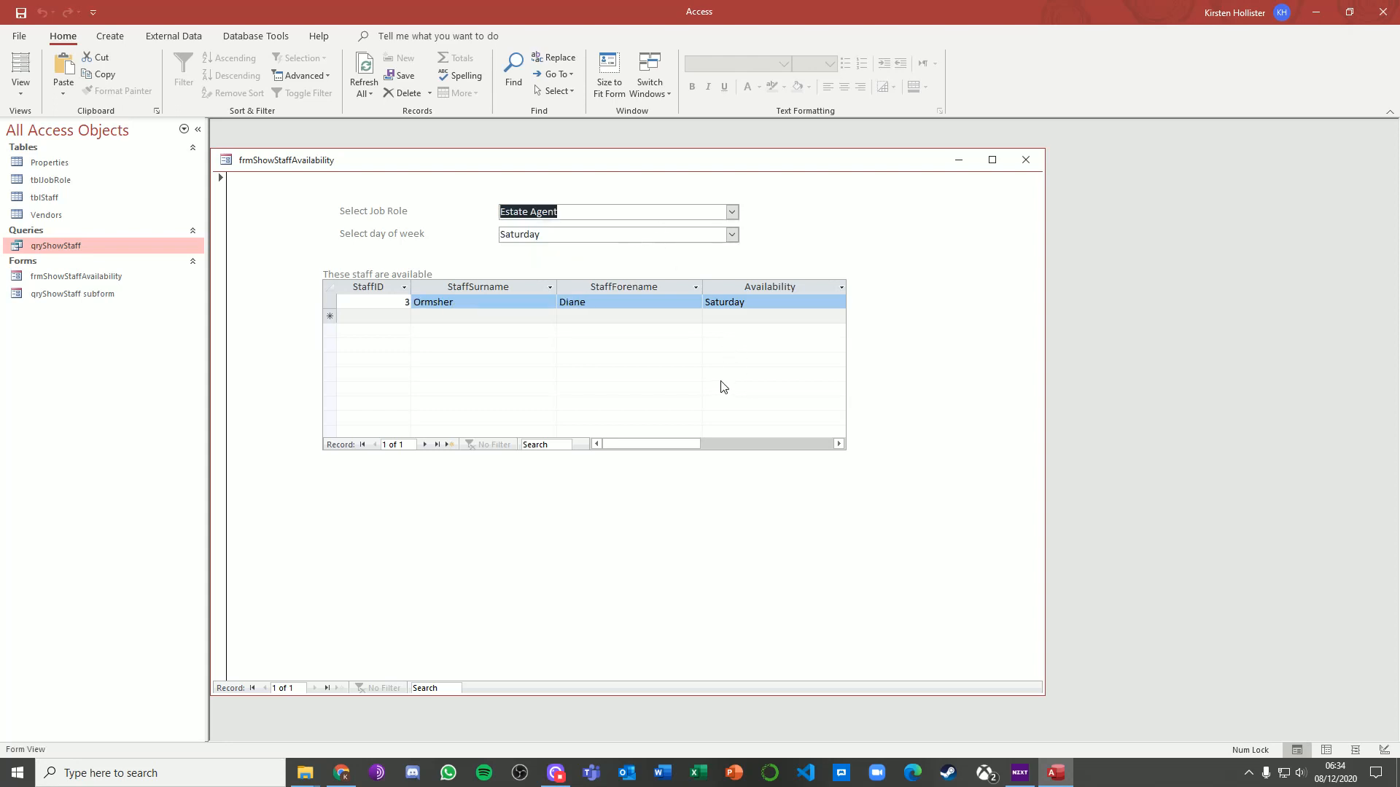
{"action": "left_click", "coordinate": [557, 775]}
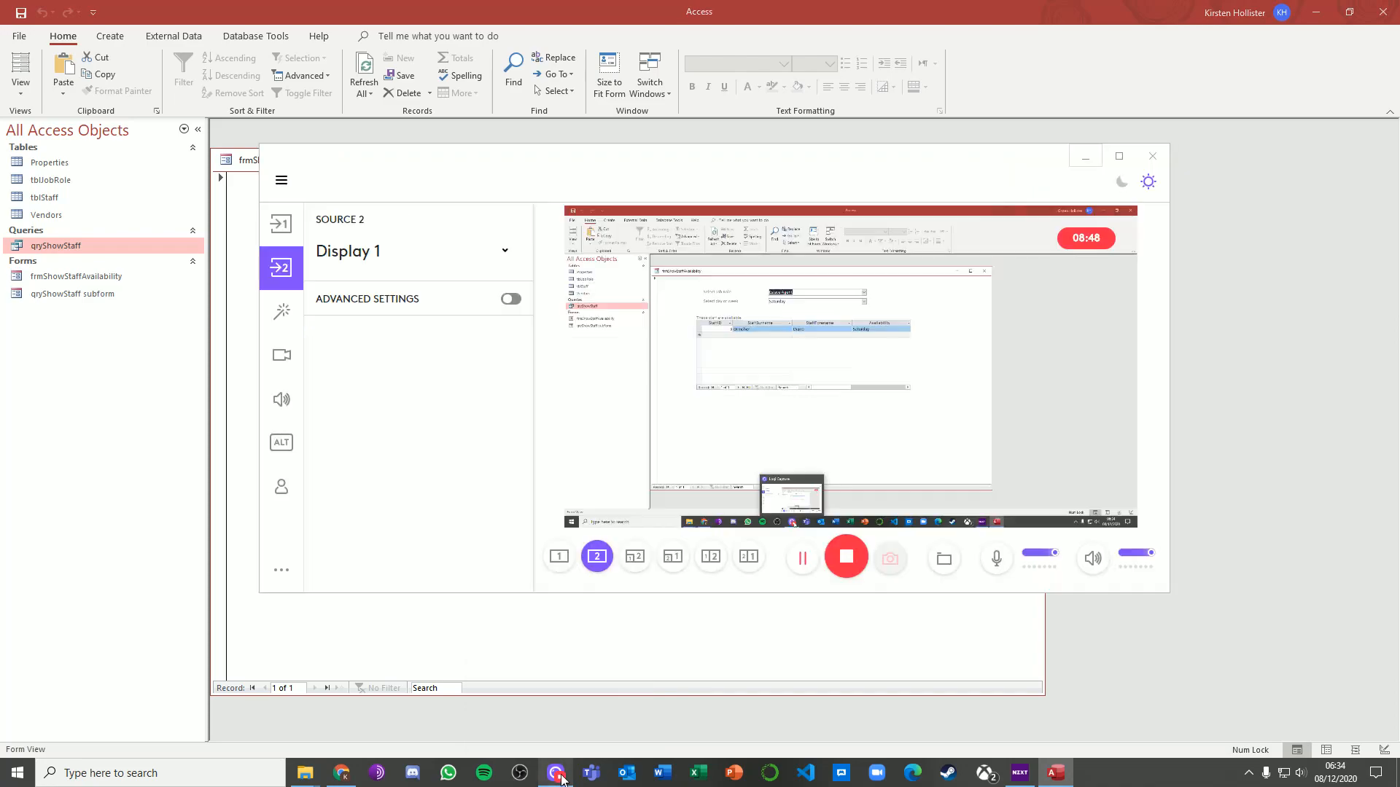